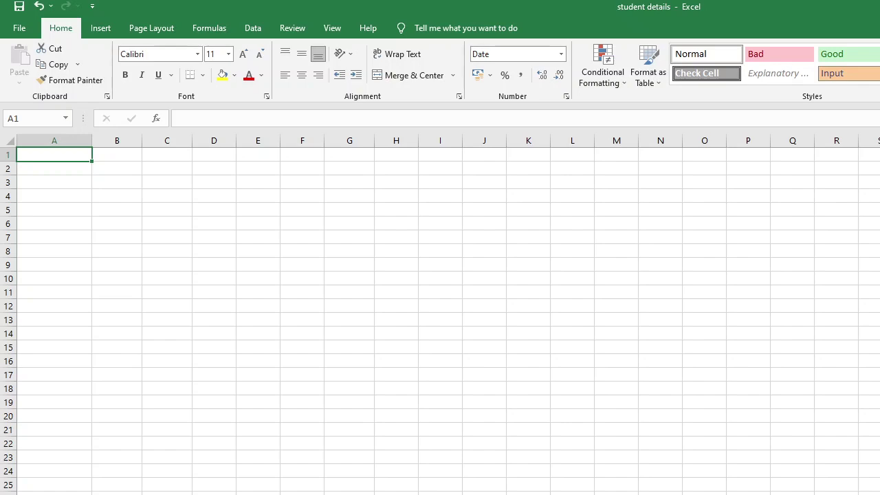
- Enter the headings 'start date', 'end date' and 'holyday list' in A1:C1
type("sta")
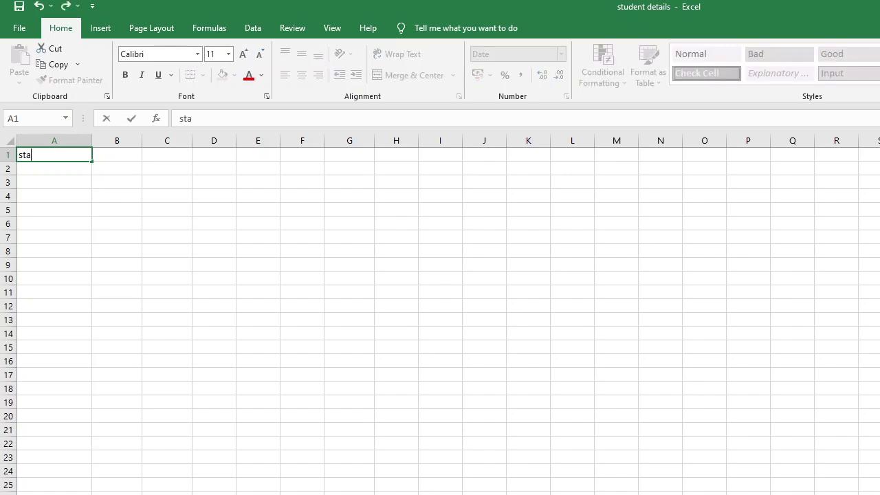
type("rt date")
key("Tab")
type("end ")
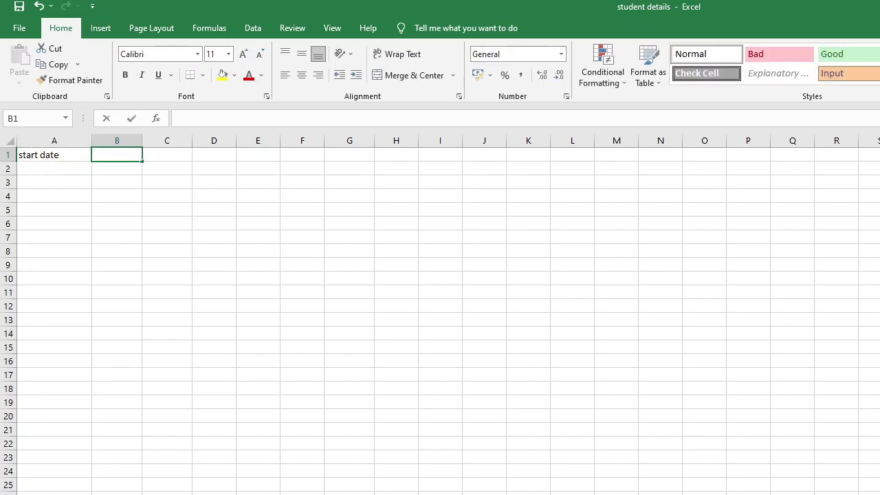
type("date")
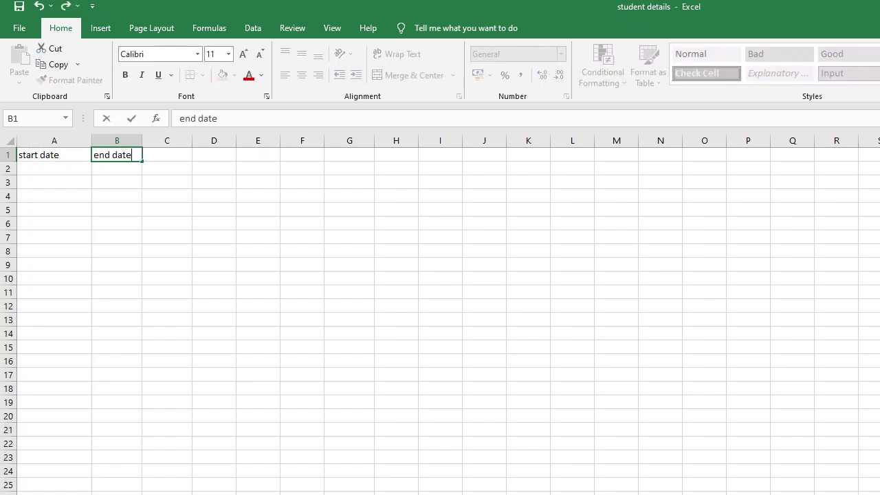
key("Tab")
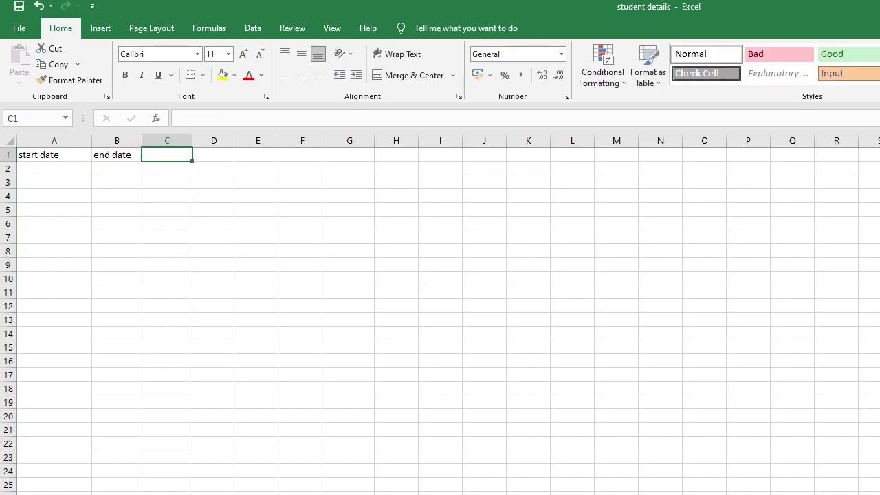
type("holi")
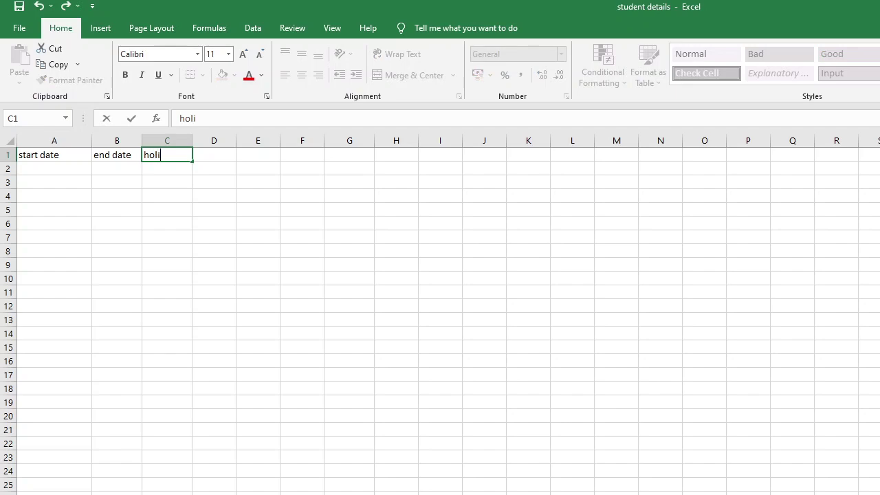
type("day")
key("BackSpace")
key("BackSpace")
key("BackSpace")
key("BackSpace")
key("BackSpace")
key("BackSpace")
key("BackSpace")
type("holyday list")
key("Tab")
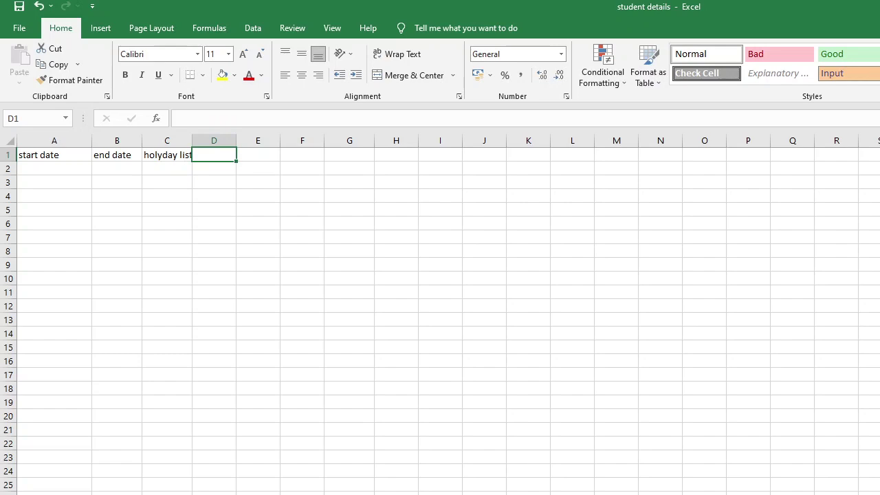
- Add the 'network days' heading in D1, then go to A2
type("network")
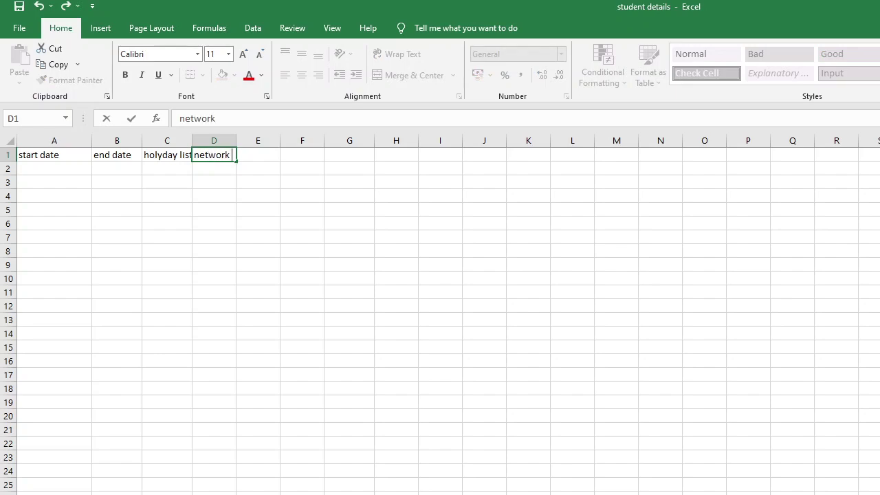
type(" days")
key("Return")
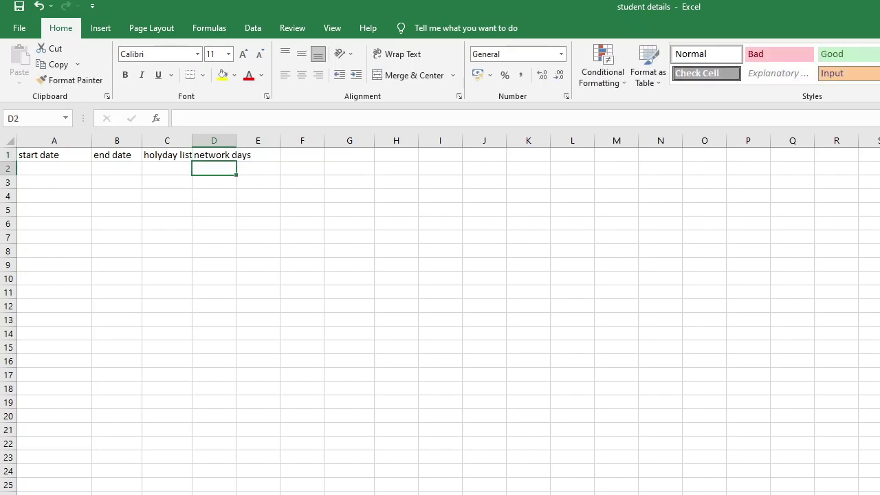
left_click(233, 156)
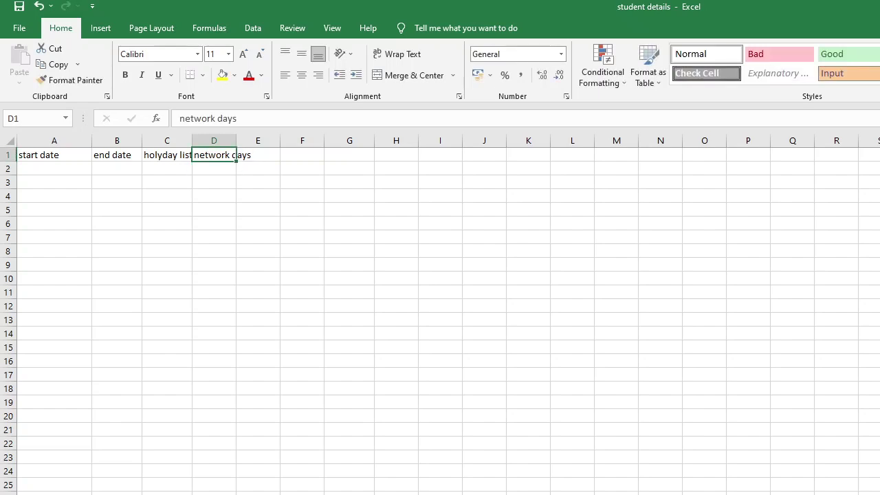
key("Return")
key("Left")
key("Left")
key("Left")
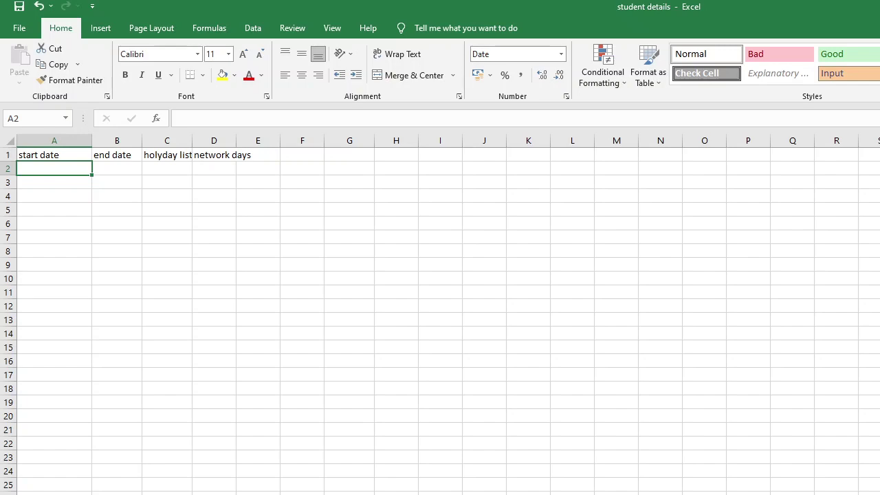
- Enter the start date 01-02-2023 in A2
type("01-")
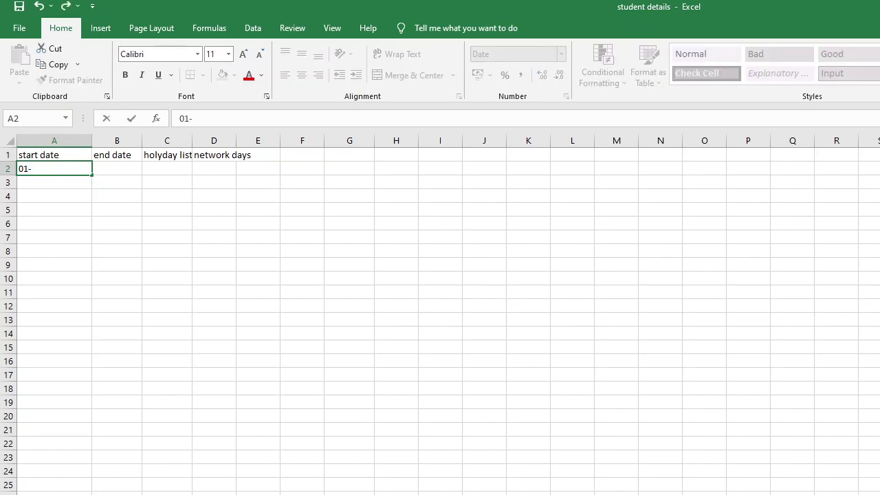
type("02-2023")
left_click(117, 169)
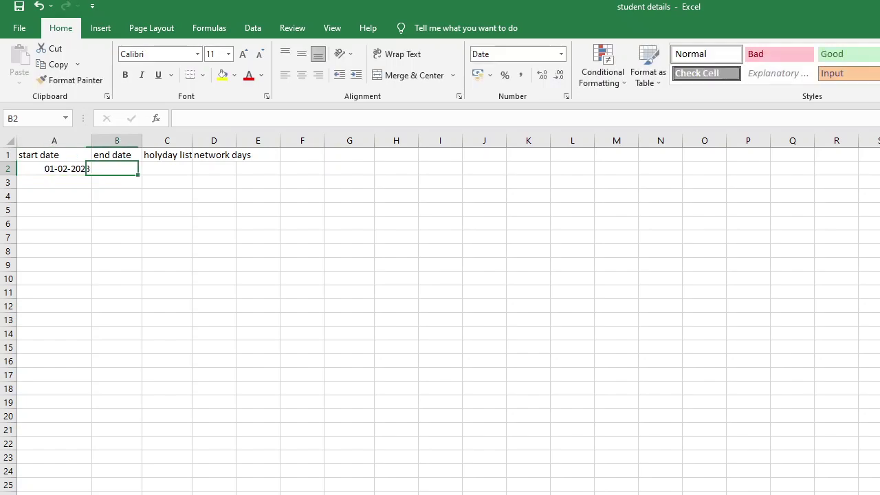
left_click(54, 169)
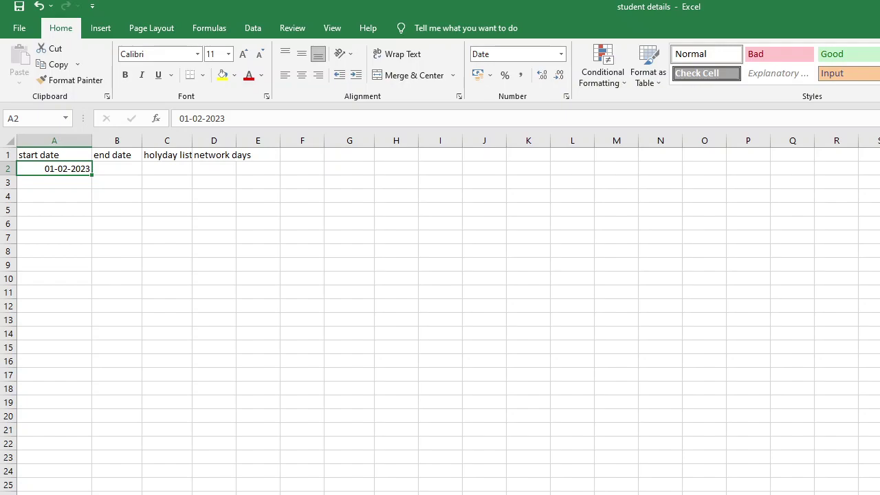
- Set B2 to =today(), showing the end date 31-03-2023
left_click(117, 169)
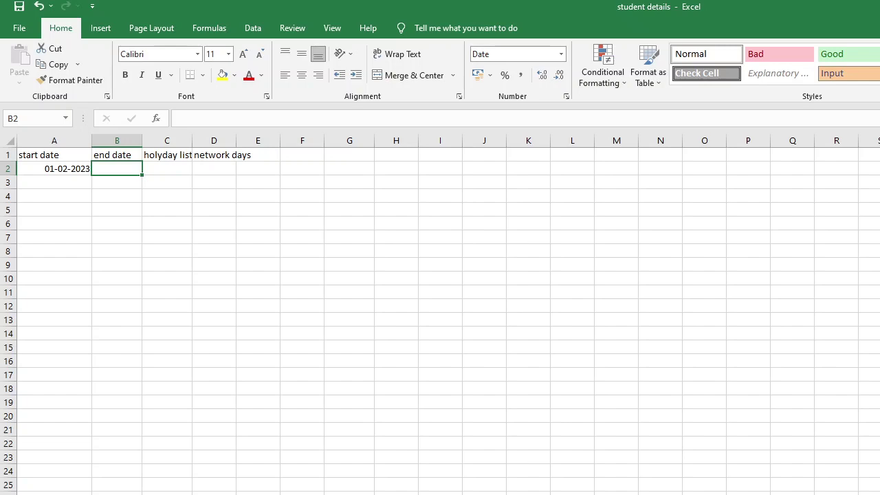
type("=")
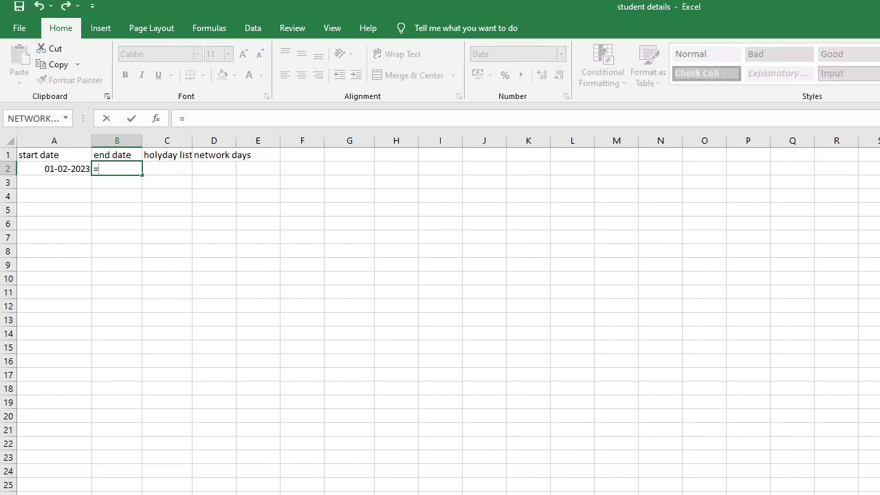
type("today()")
key("ctrl+Return")
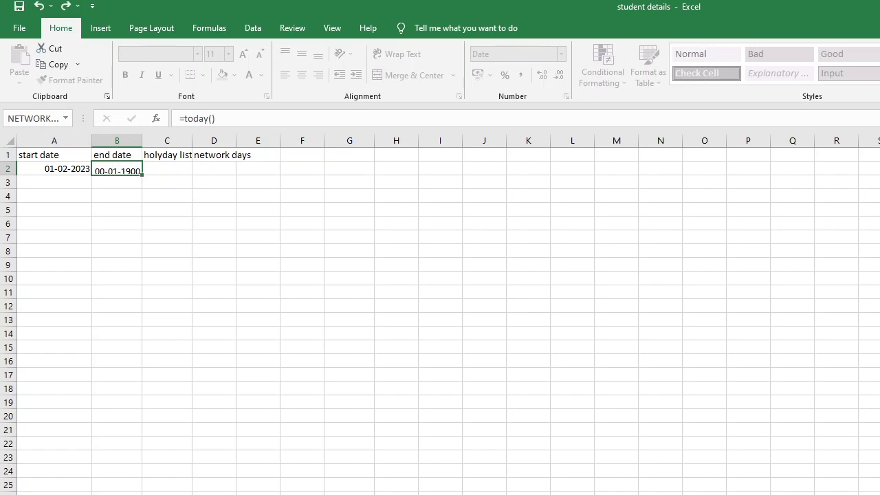
key("Return")
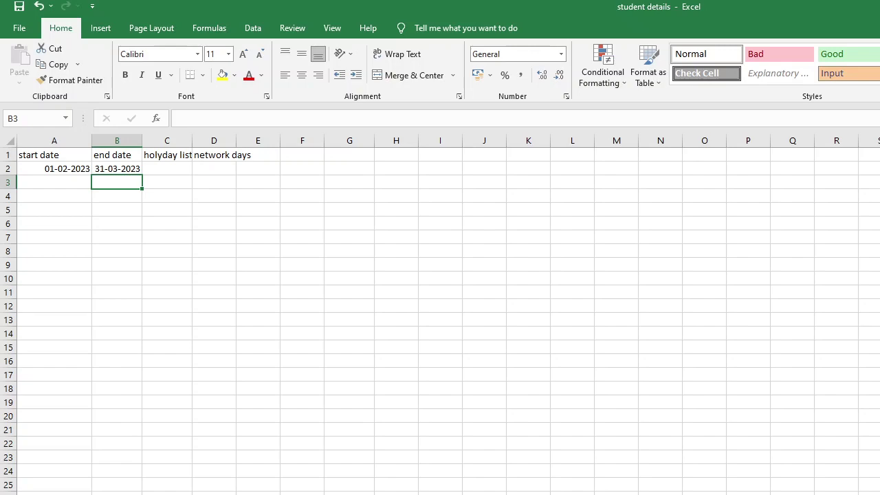
left_click(117, 168)
left_click(117, 181)
left_click(166, 182)
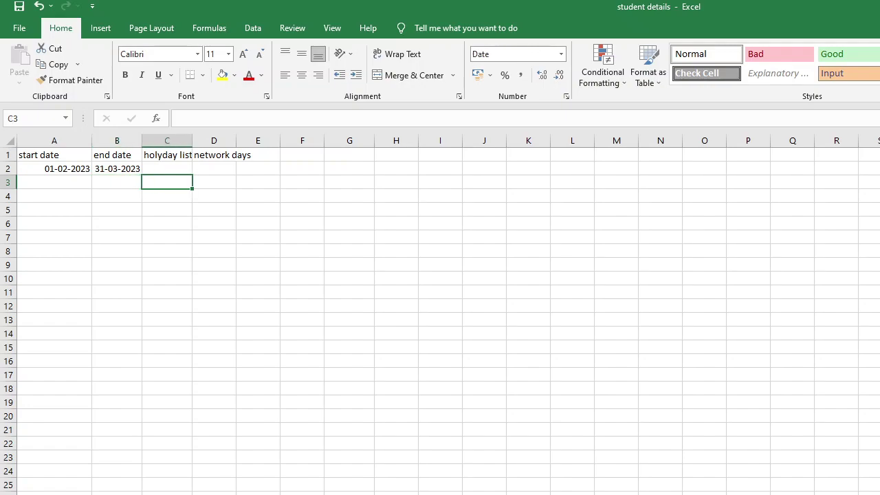
left_click(166, 169)
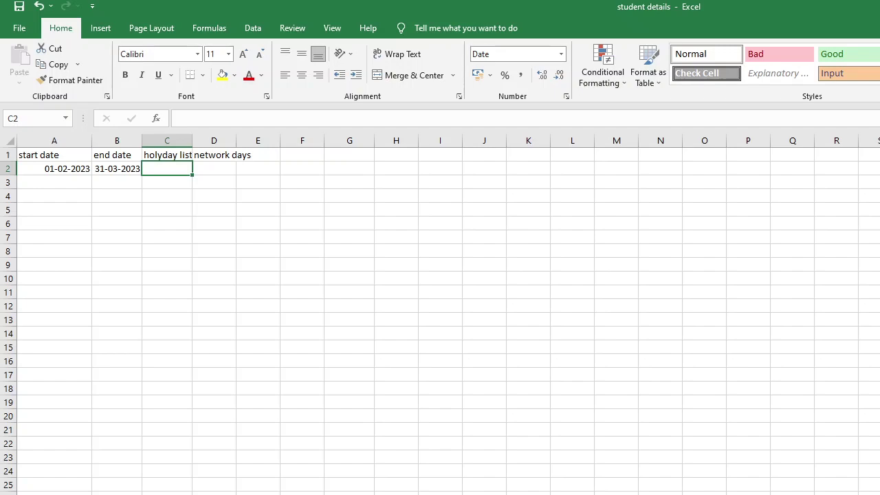
- Retype the C1 header as 'hollyday list'
left_click(166, 154)
left_click(166, 168)
left_click(166, 154)
key("BackSpace")
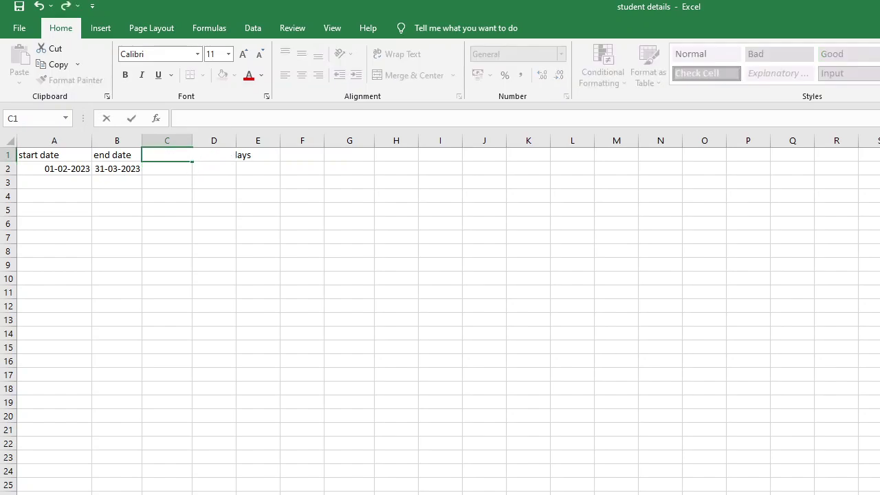
type("hollyday list")
key("Return")
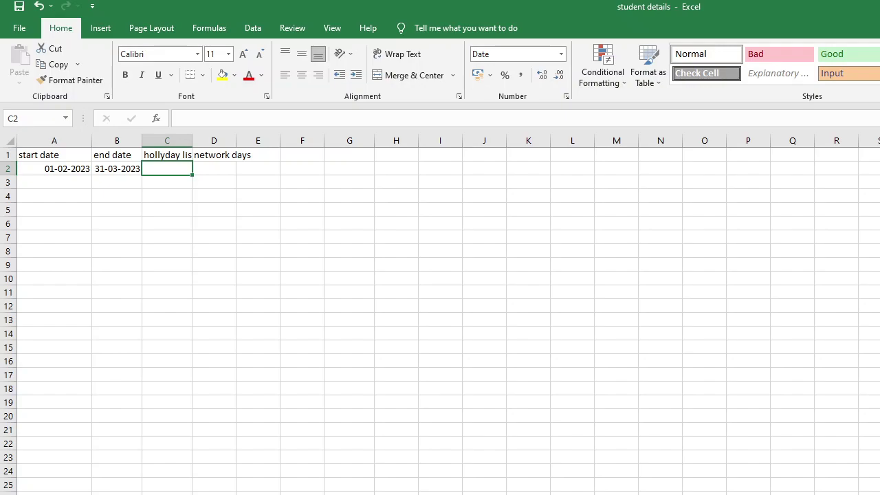
- Enter holidays 02-02-2023, 05-03-2023 and 08-03-2023 in C2:C4, then select D2
type("02-")
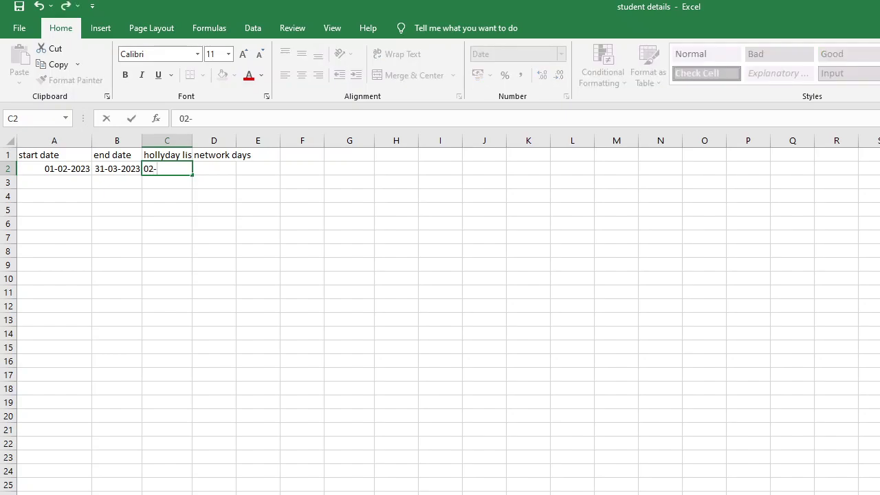
type("02-2023")
key("Return")
type("05")
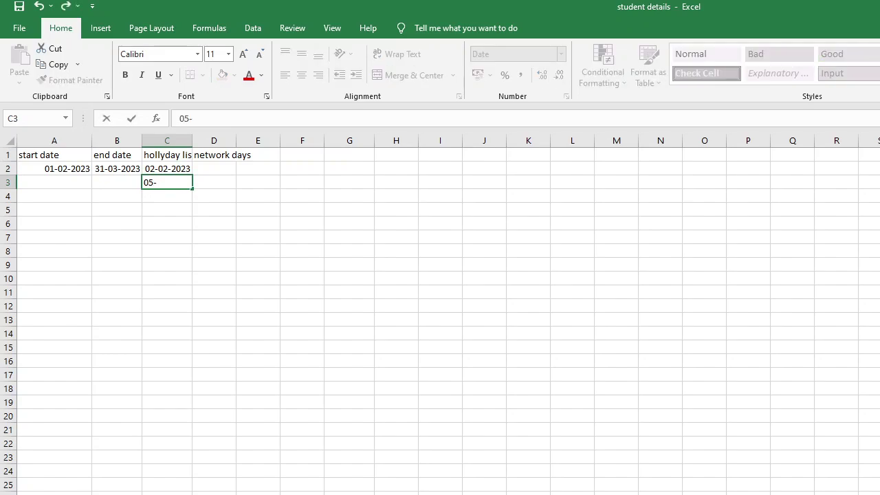
type("-03-2023")
key("Return")
type("0")
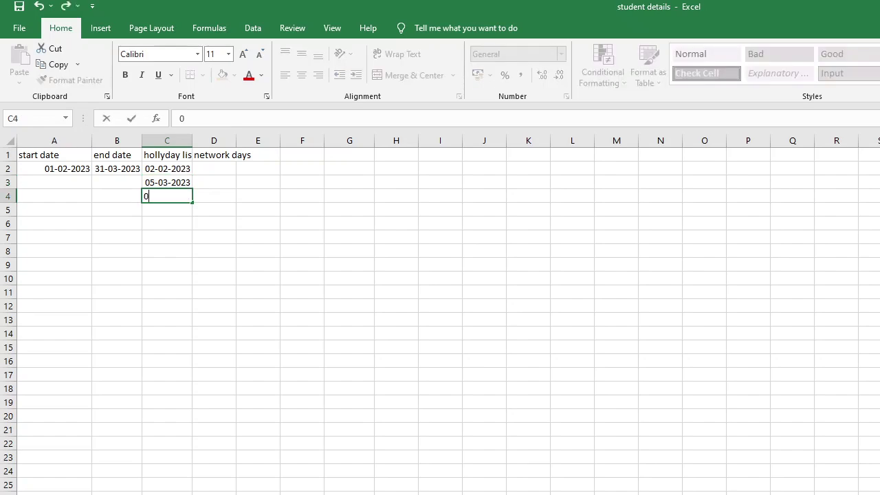
type("8-03-2023")
key("ctrl+Return")
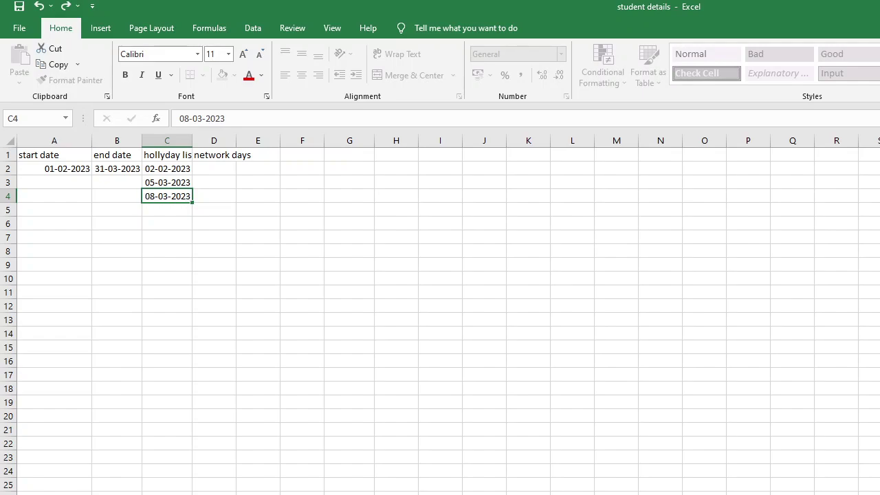
key("Up")
key("Up")
key("Up")
key("Right")
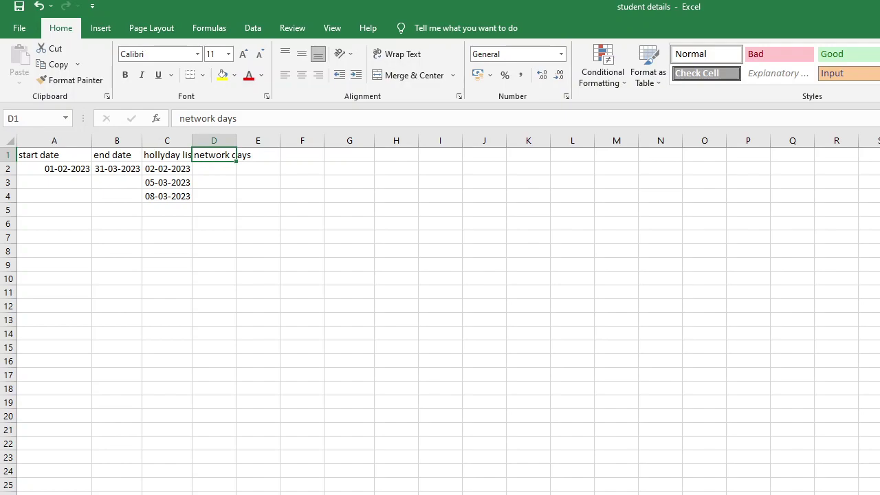
left_click(214, 168)
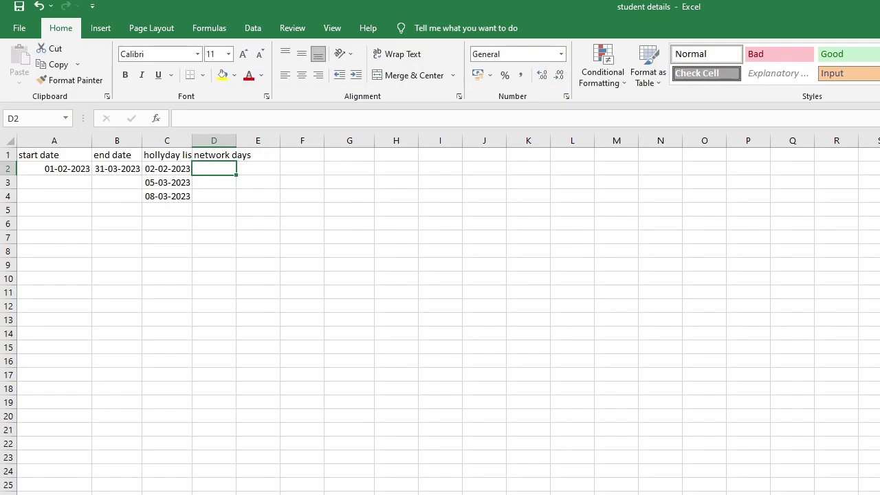
- Enter =networkdays(a2,b2) in D2, returning 43 working days
type("=")
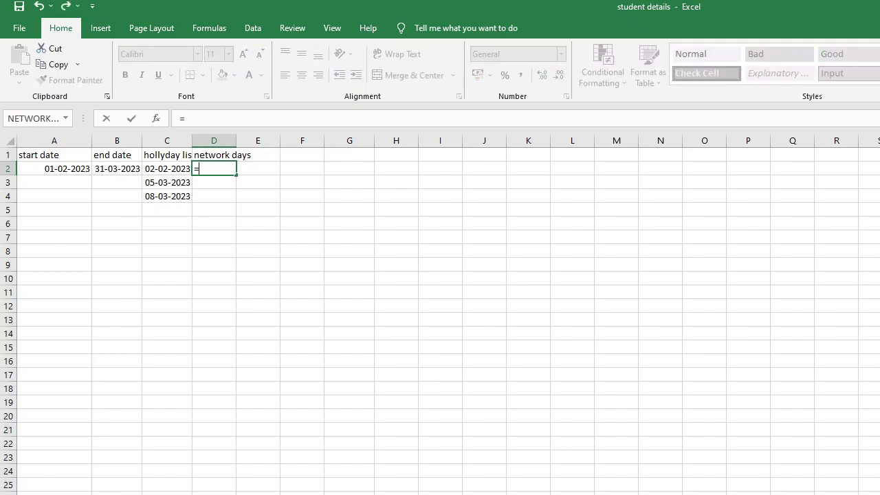
type("networkdays")
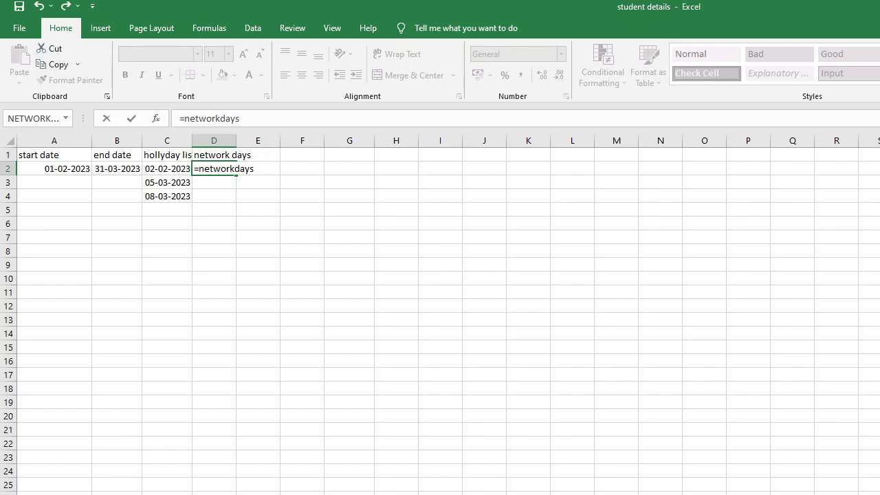
type("(a2")
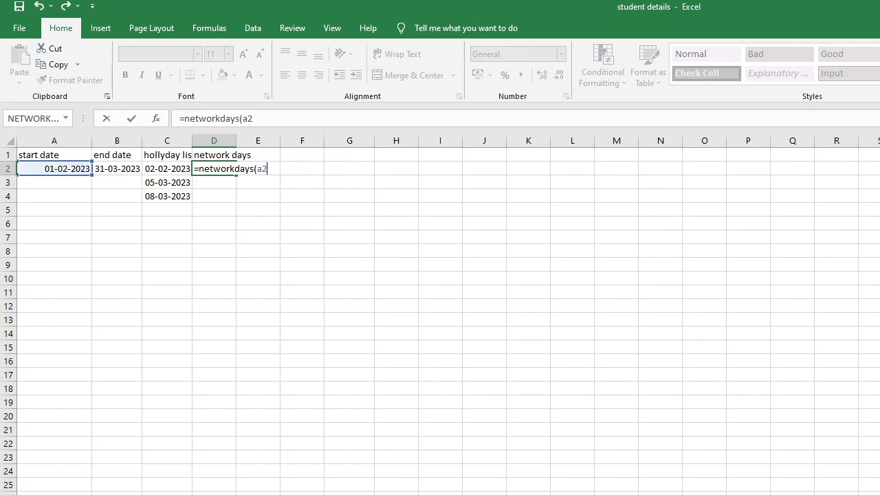
type(",b2")
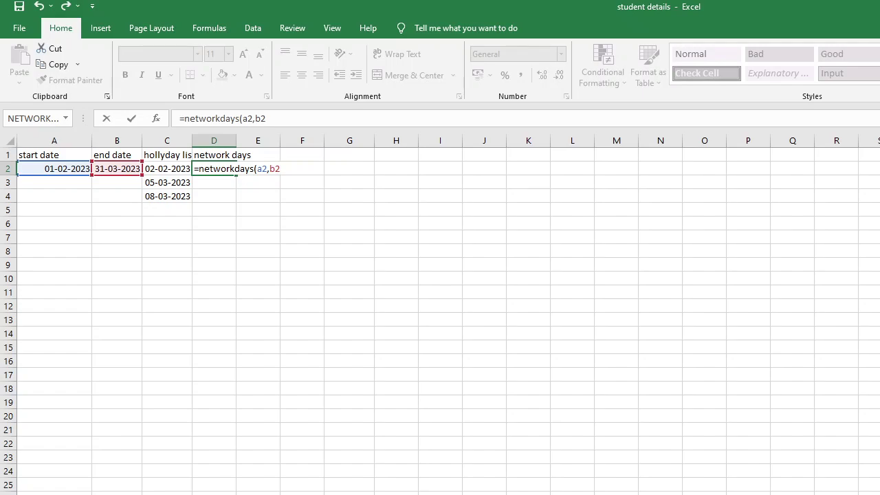
type(")")
key("Return")
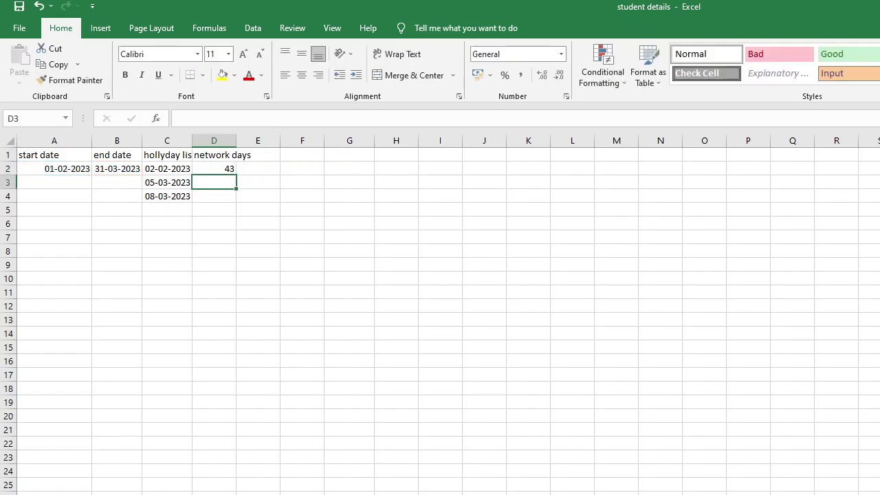
left_click(214, 168)
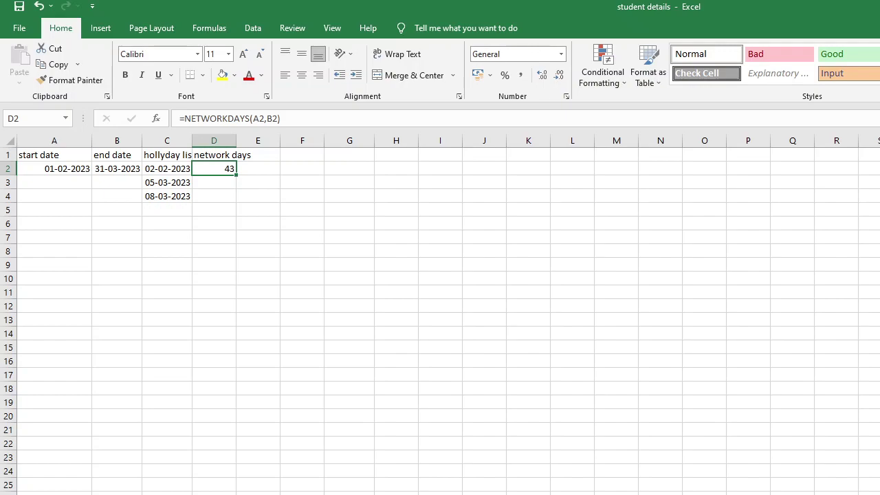
- Add the holiday range so D2 reads =NETWORKDAYS(A2,B2,C2:C4), returning 41
key("F2")
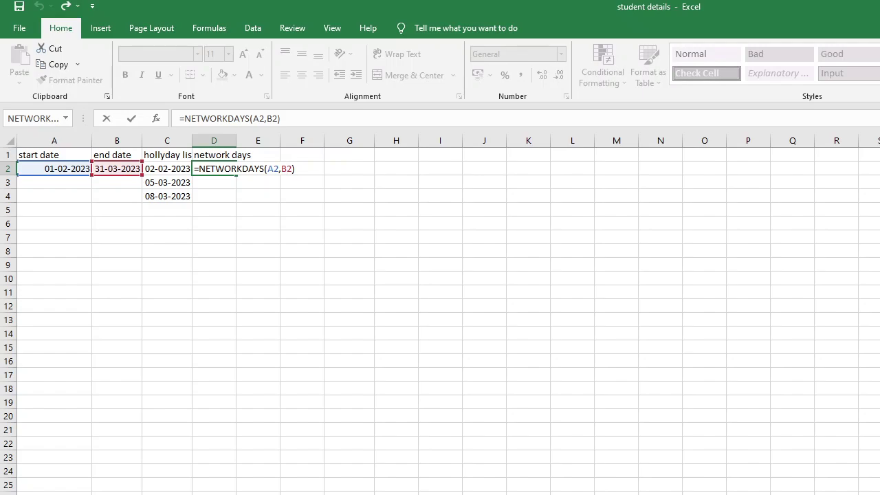
type(",")
type("c2")
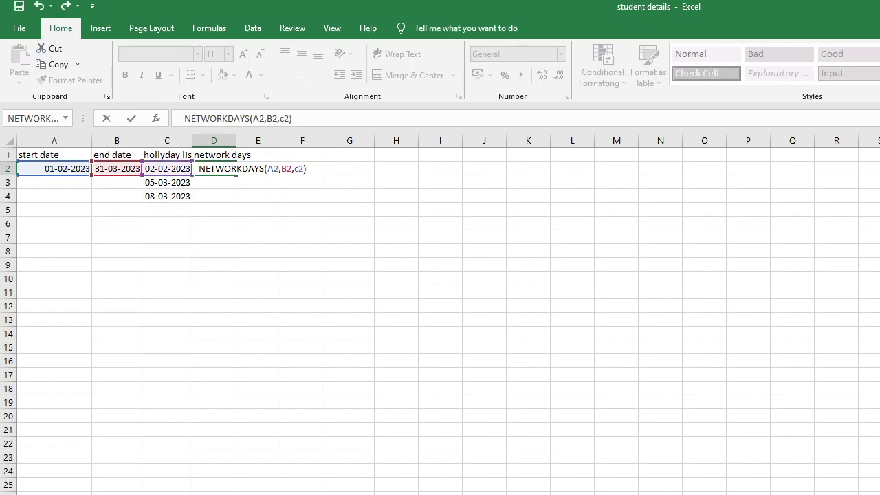
type(":c4")
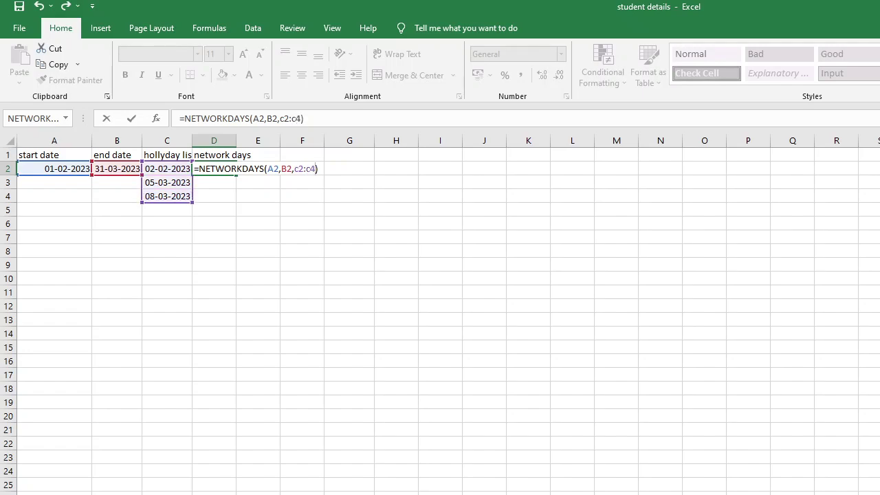
type("))")
key("Return")
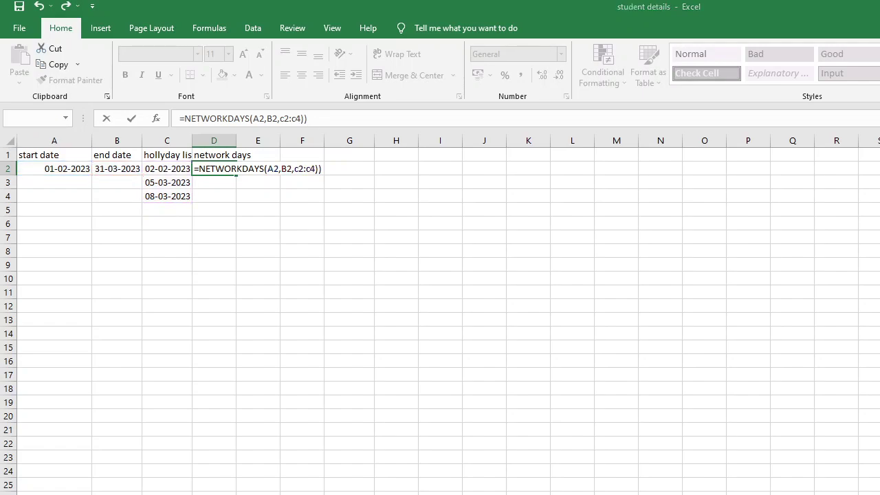
key("Return")
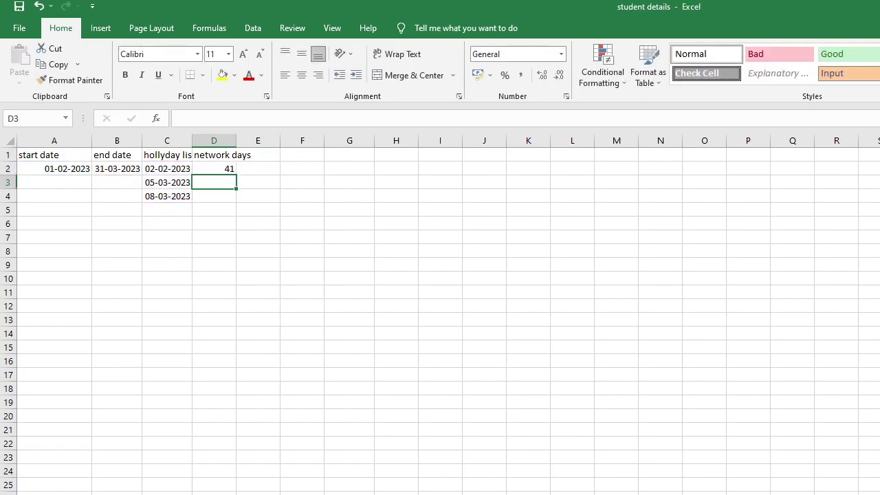
key("Up")
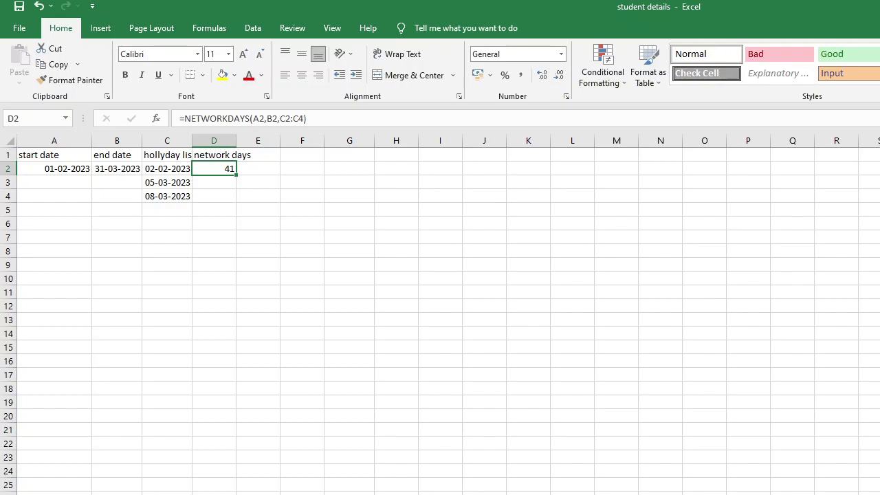
left_click(166, 168)
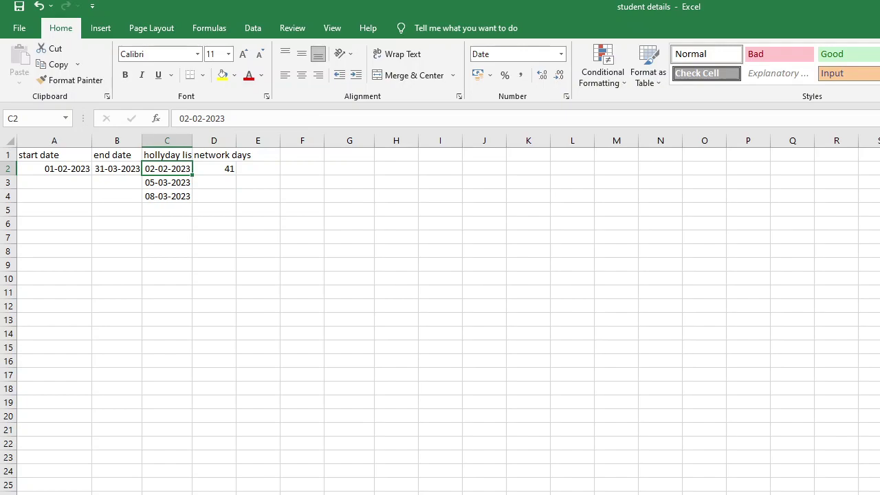
left_click(167, 182)
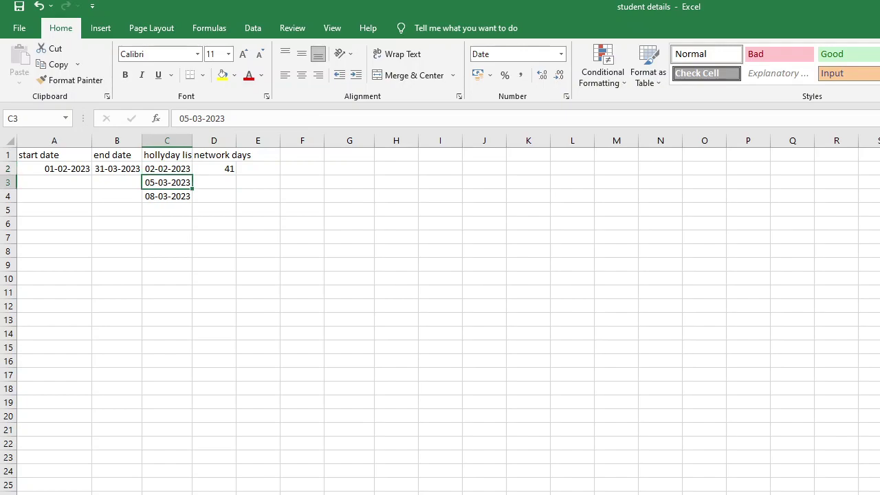
left_click(167, 196)
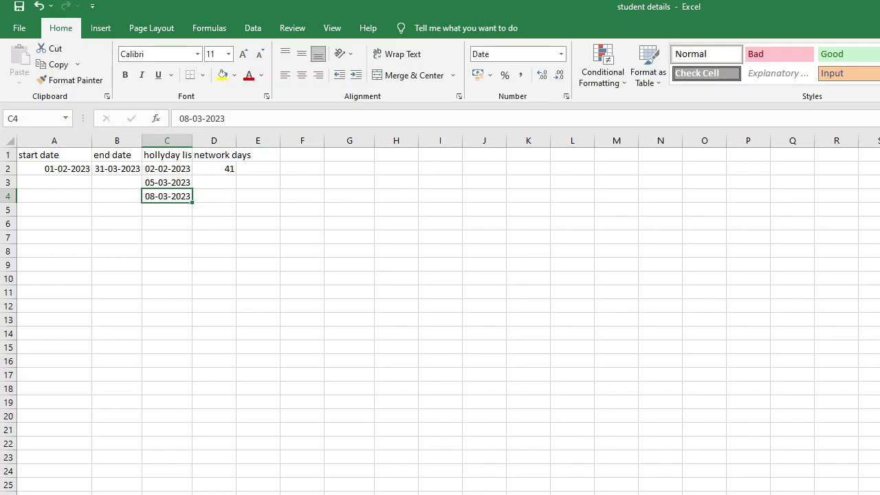
key("Right")
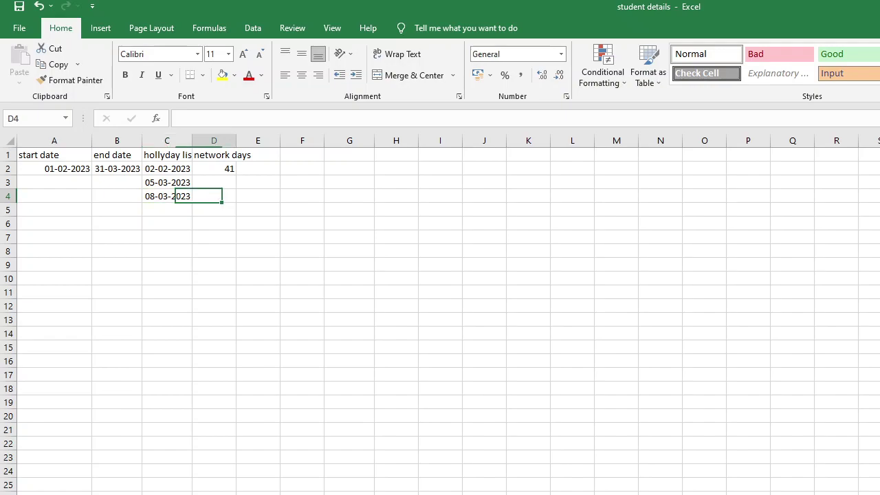
key("Up")
key("Up")
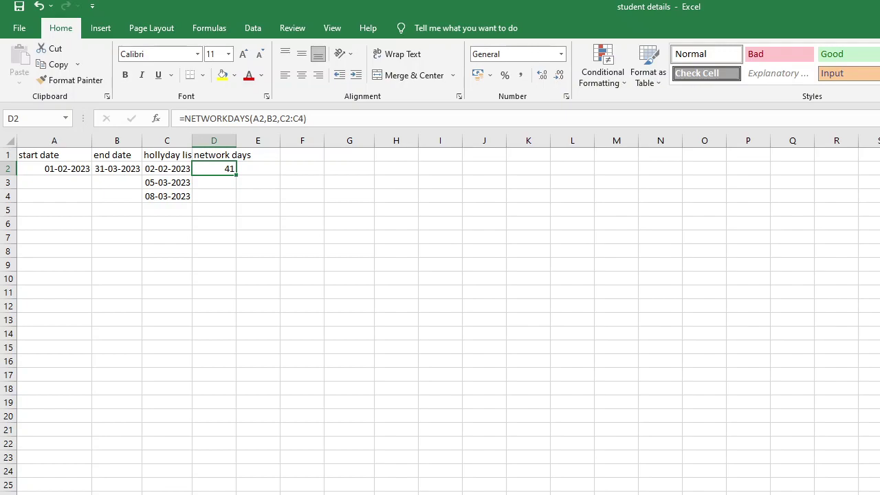
- Re-commit D2's =NETWORKDAYS(A2,B2,C2:C4) formula, still showing 41
left_click(214, 155)
left_click(214, 168)
key("F2")
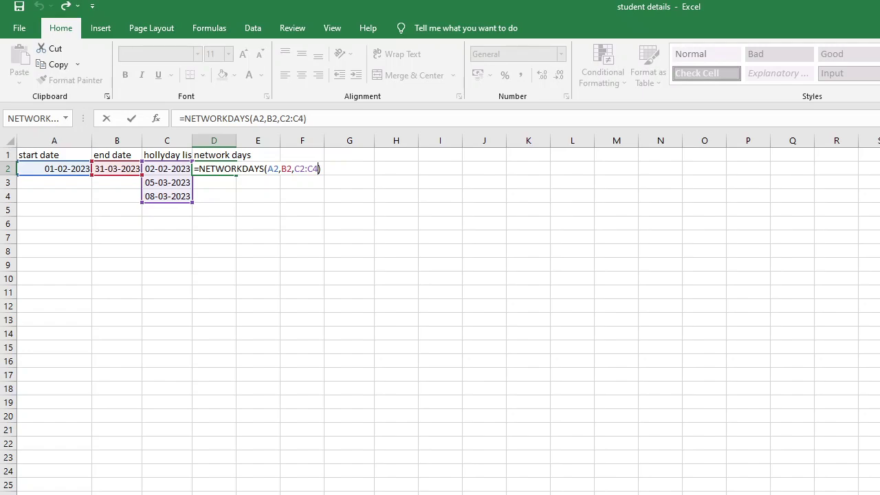
key("Return")
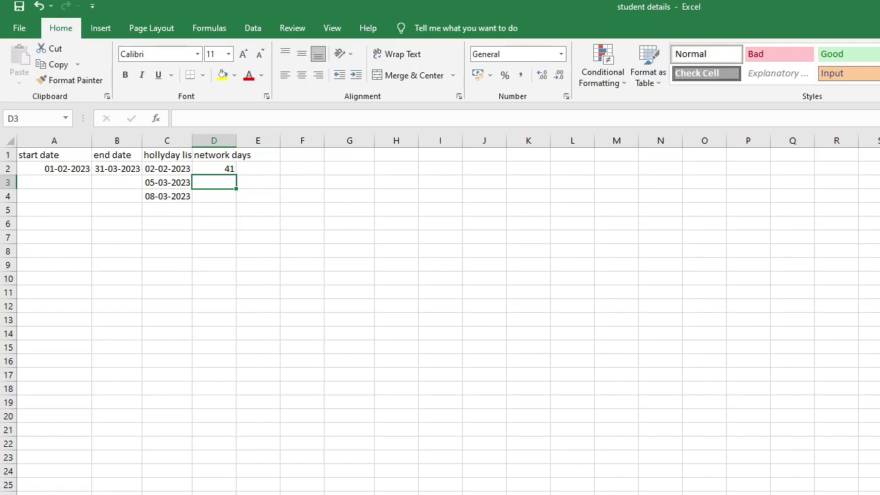
left_click(213, 168)
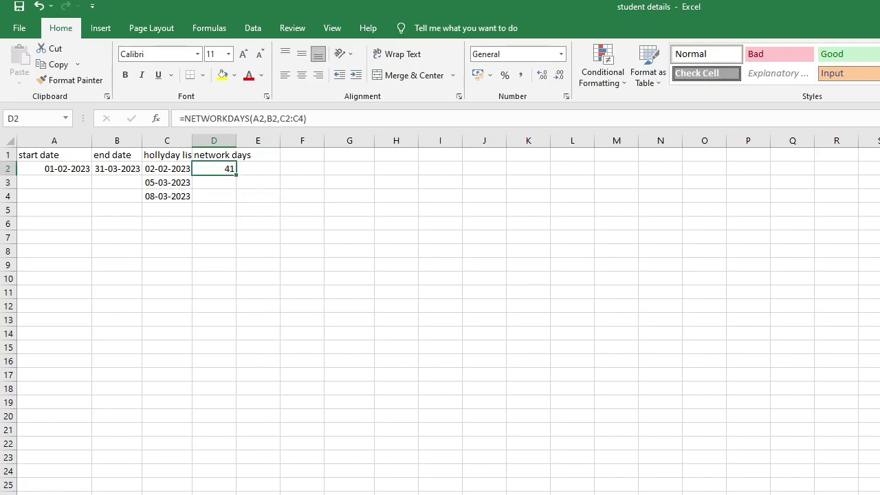
left_click(213, 182)
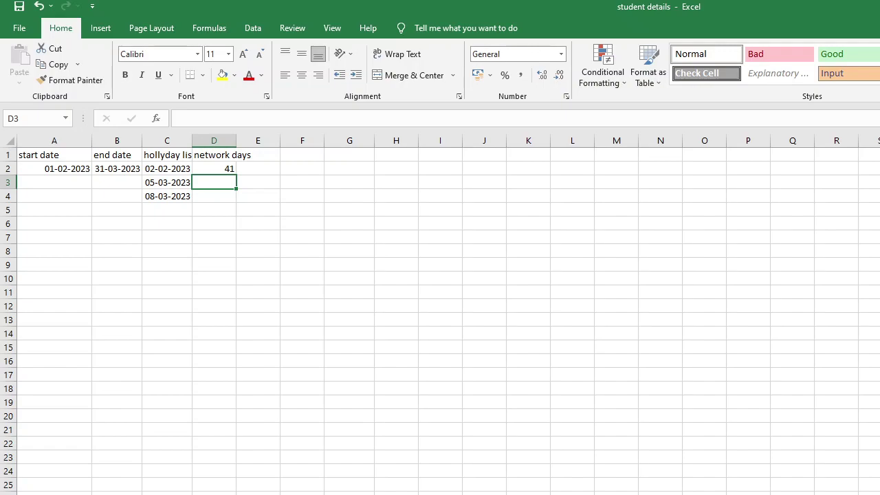
type("=")
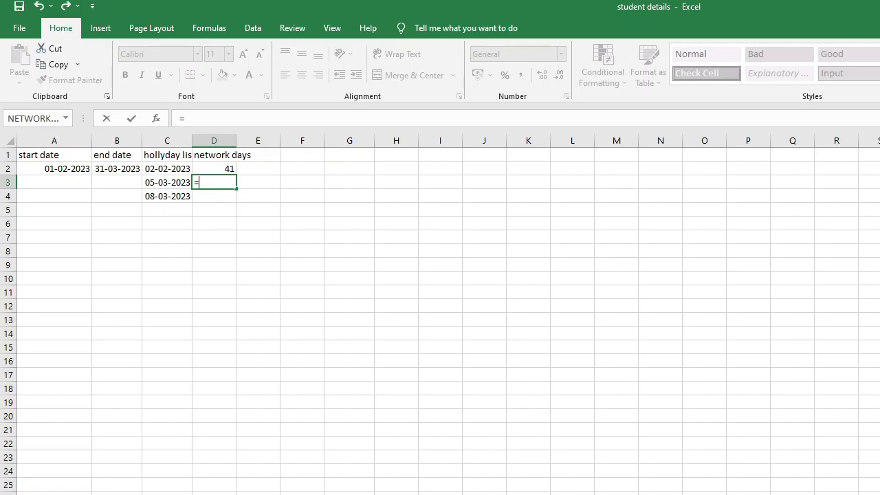
type("networkdays")
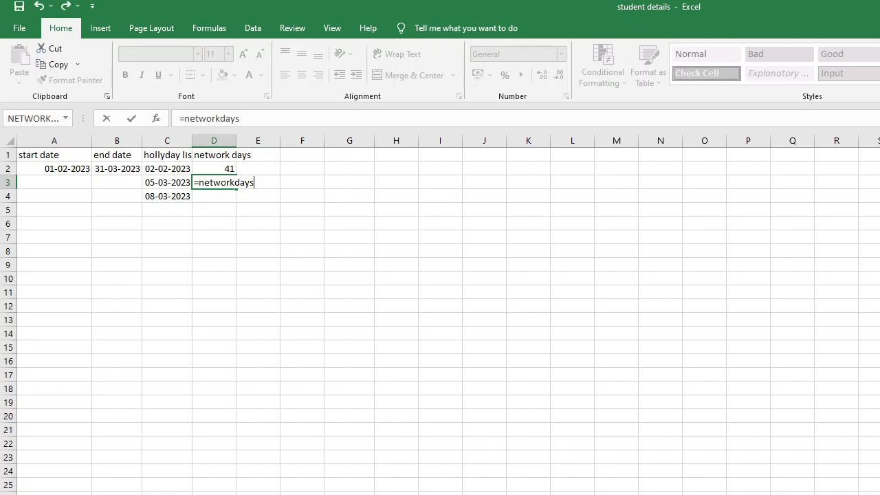
type(".intl(a2")
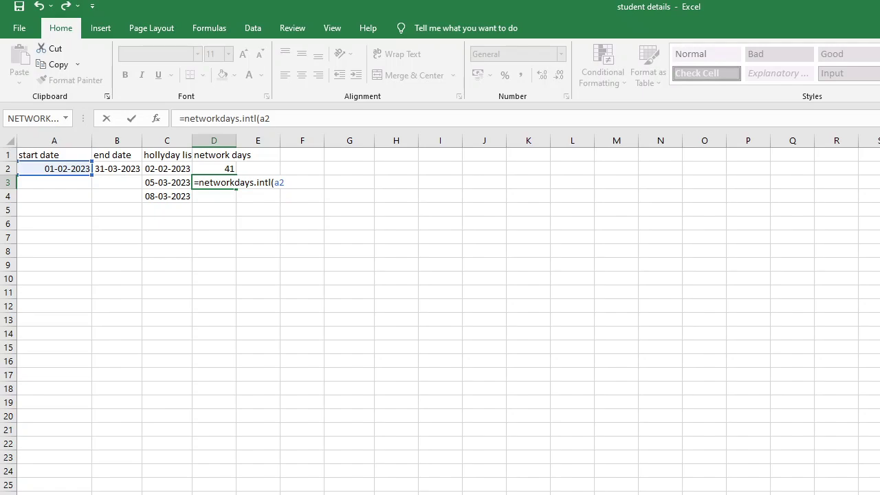
type(",b2")
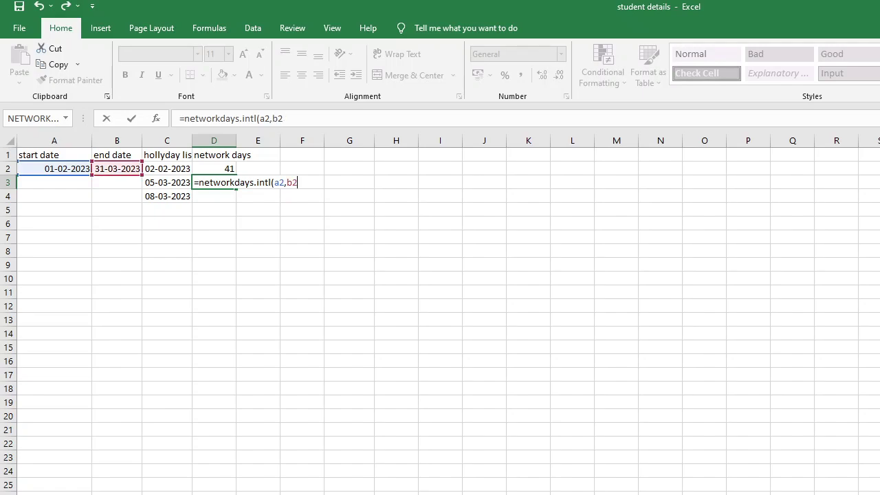
type(",")
key("Up")
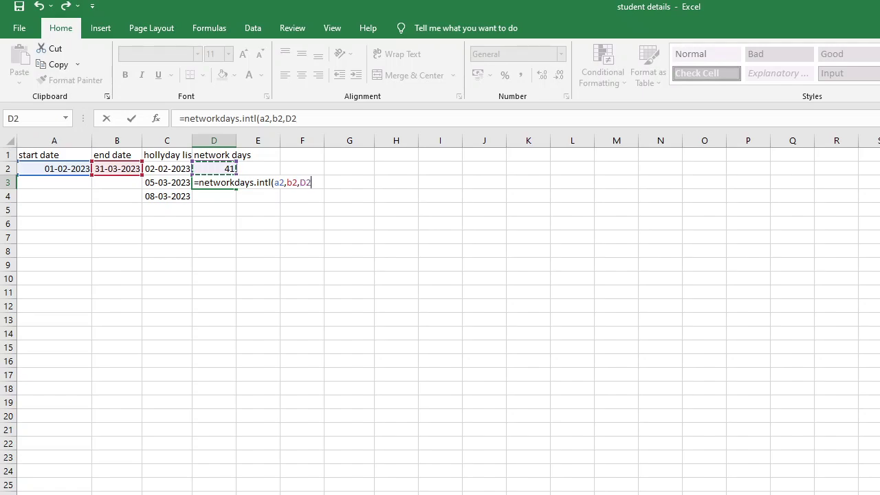
key("Down")
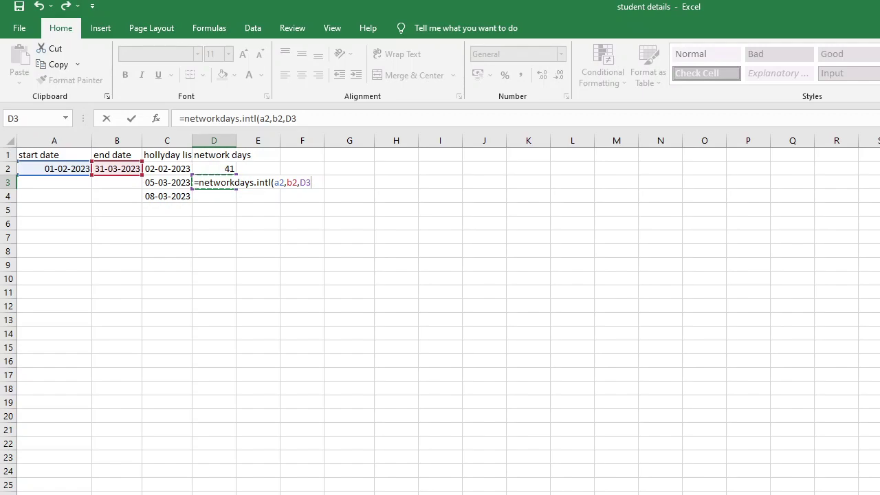
key("shift+Home")
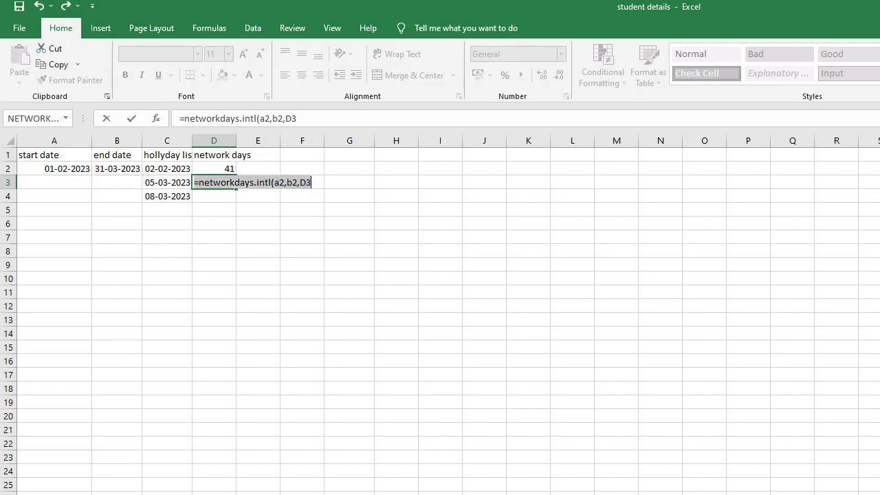
key("BackSpace")
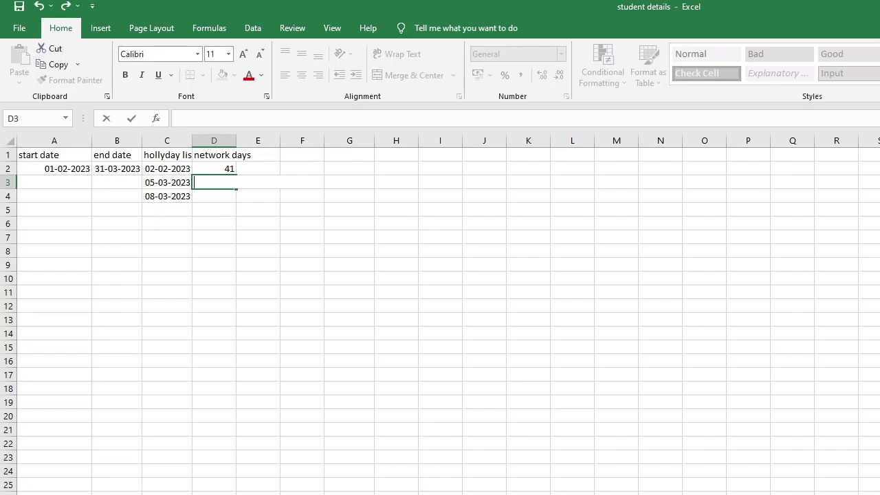
key("Return")
- Enter =networkdays.intl(a2,b2,11) in D3, returning 51 with Sunday-only weekends
key("Up")
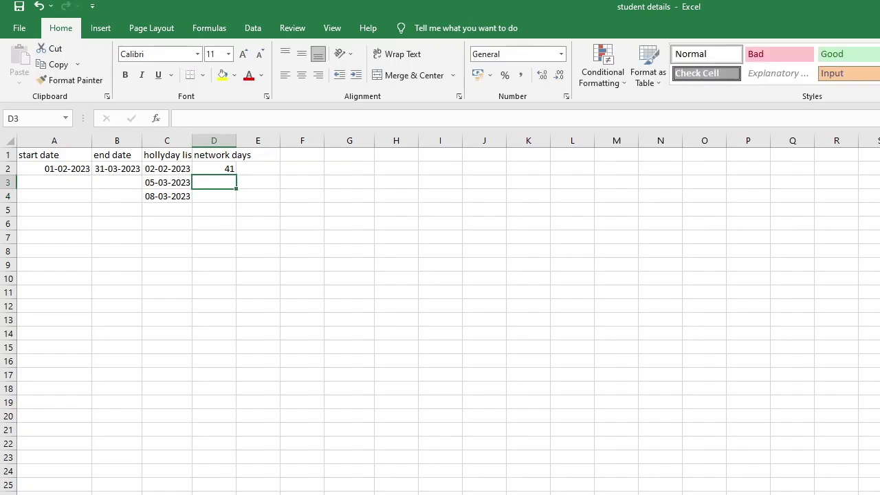
type("=")
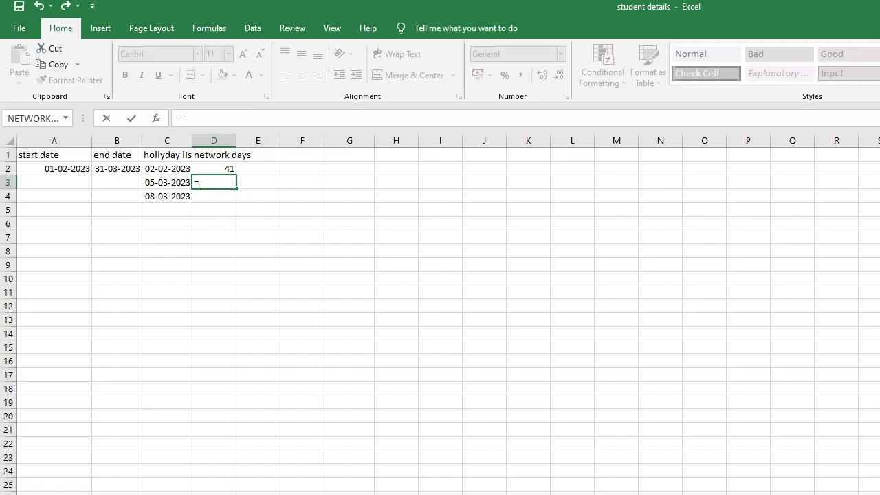
type("network")
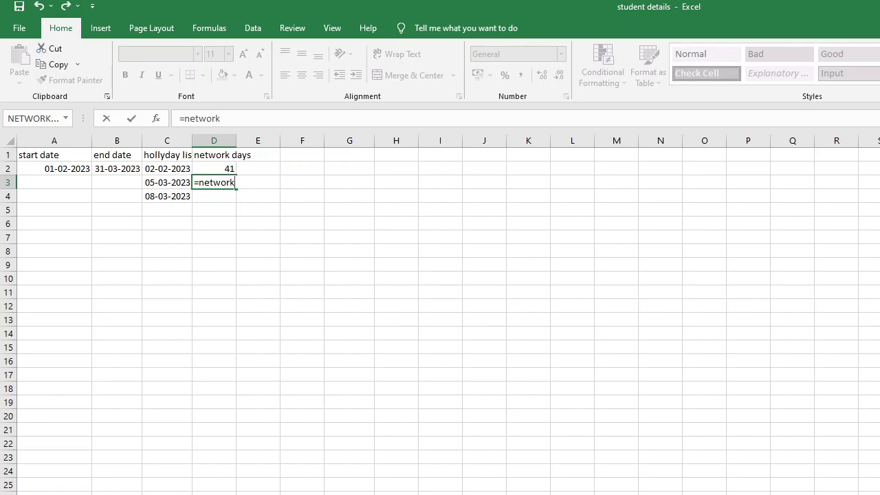
type("days.intl(a2")
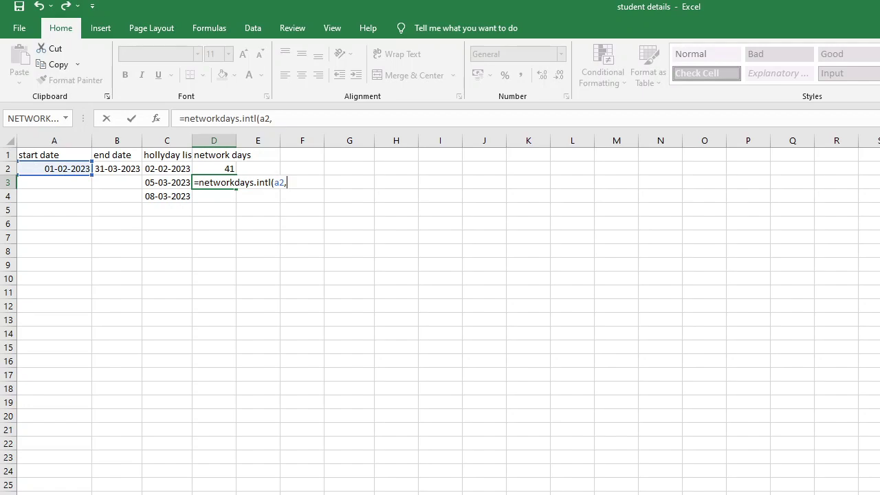
type(",b2,")
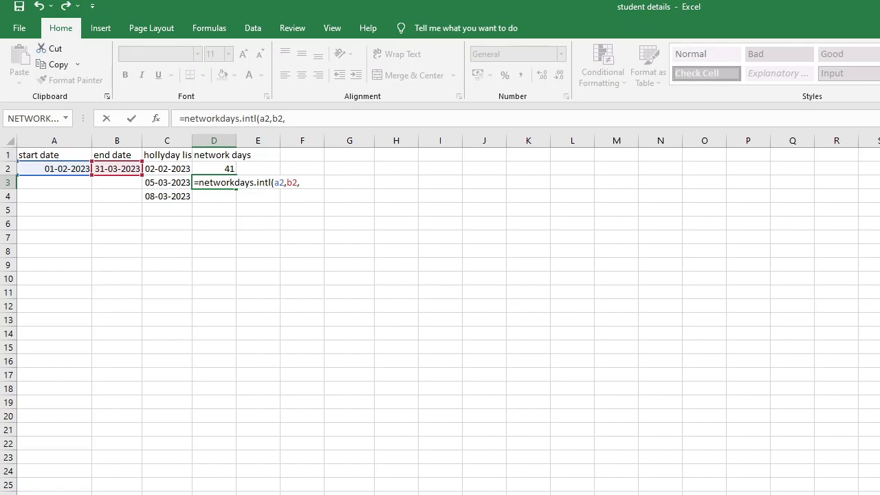
type("11")
type(")")
key("Return")
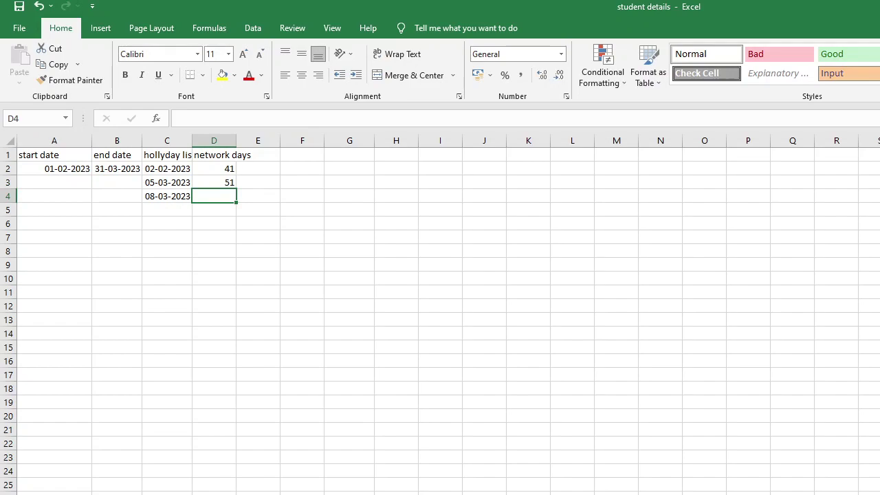
left_click(213, 182)
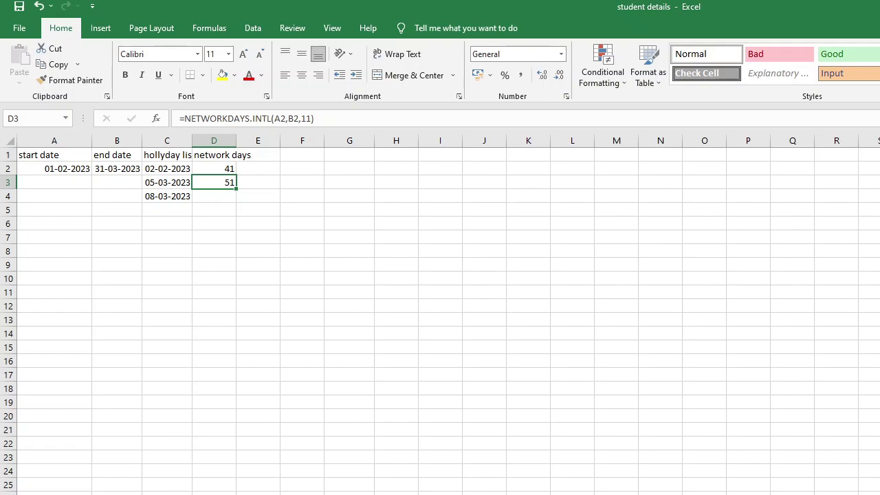
left_click(214, 168)
left_click(214, 182)
key("F2")
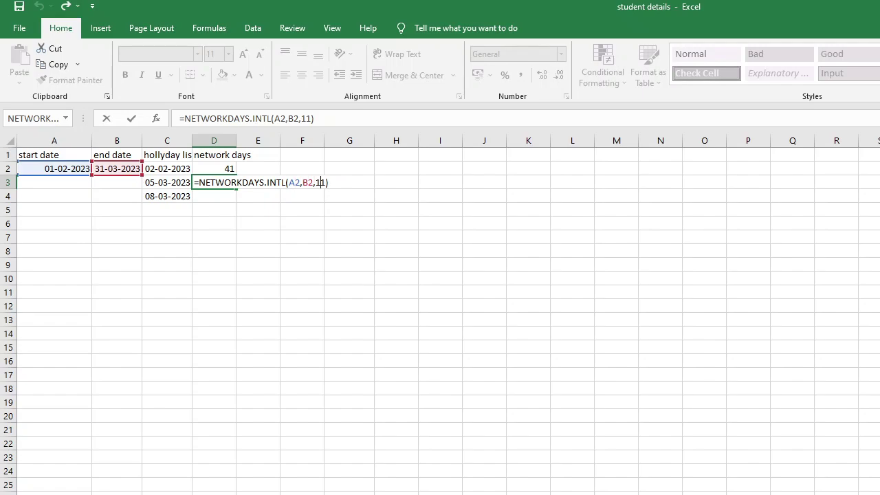
key("Right")
key("BackSpace")
key("BackSpace")
type("11)")
key("Return")
left_click(214, 182)
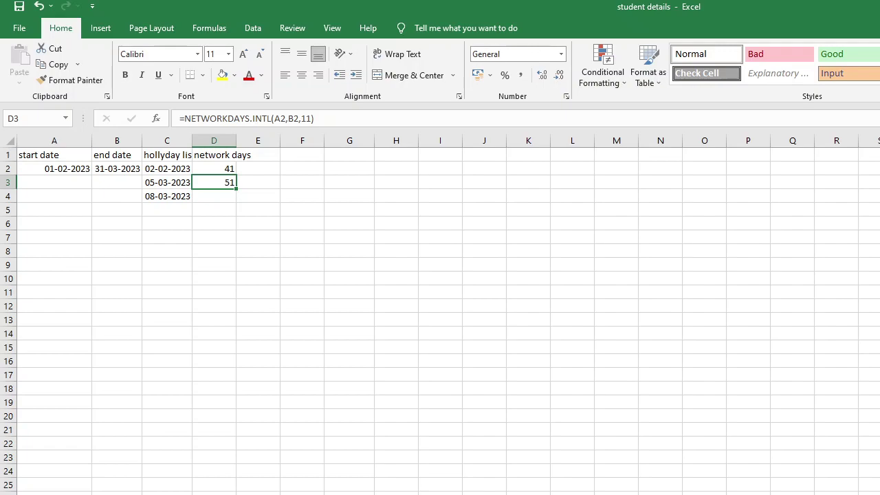
left_click(214, 168)
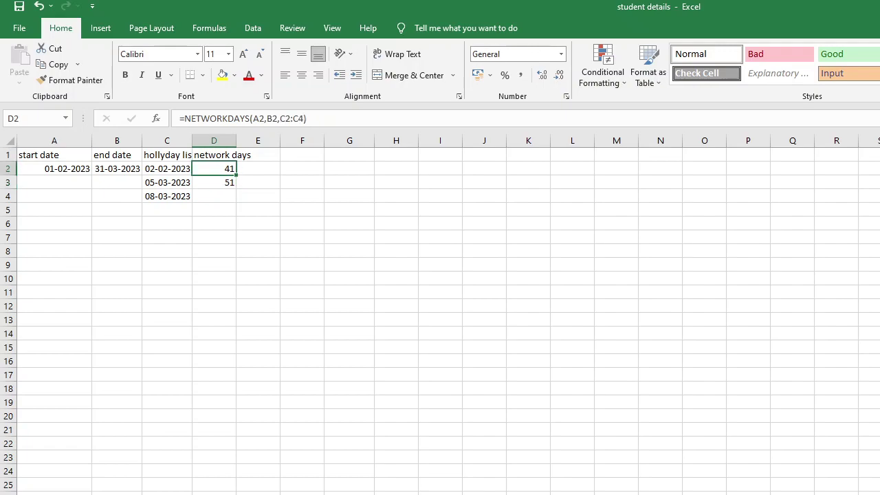
left_click(214, 183)
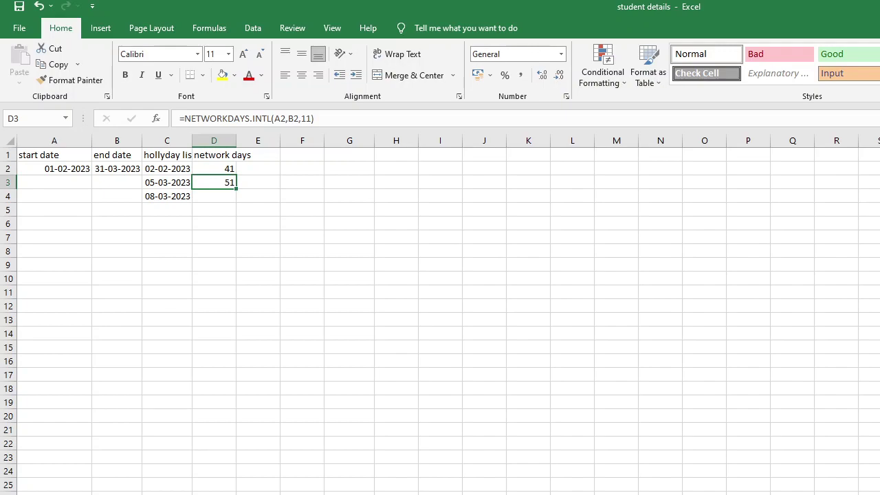
- Extend D3 to =NETWORKDAYS.INTL(A2,B2,11,C2:C4), returning 49 working days
key("F2")
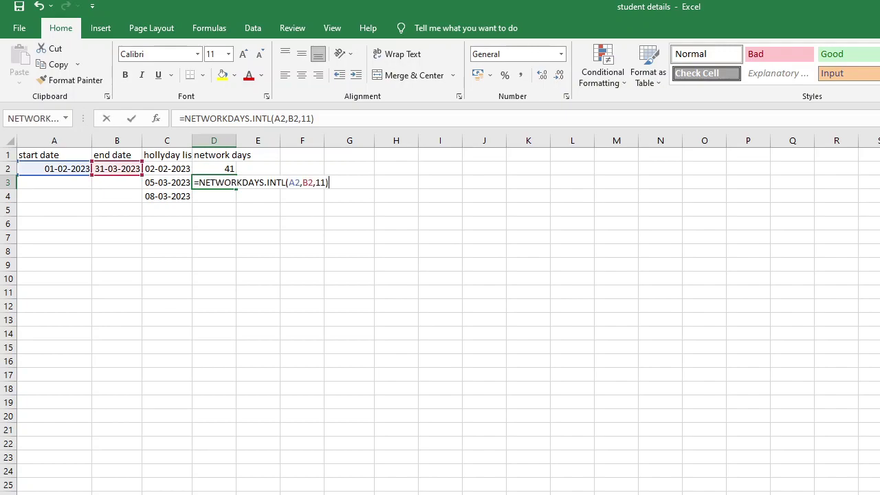
key("Left")
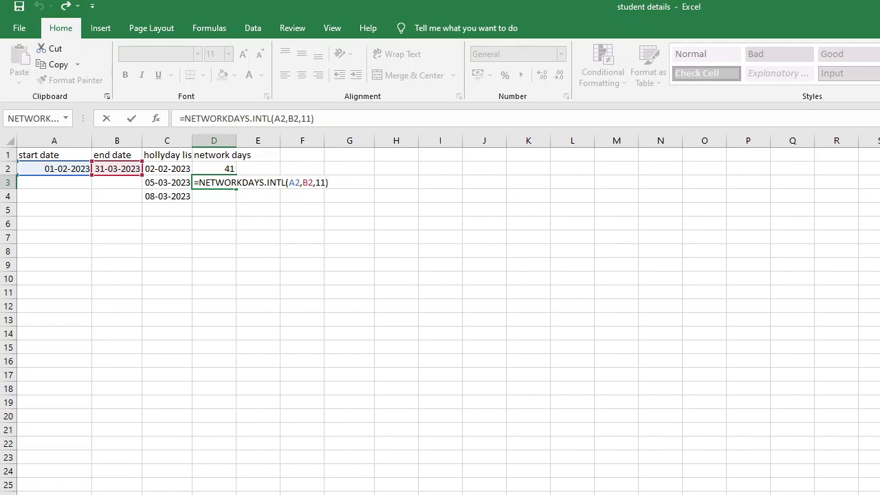
type(",c2")
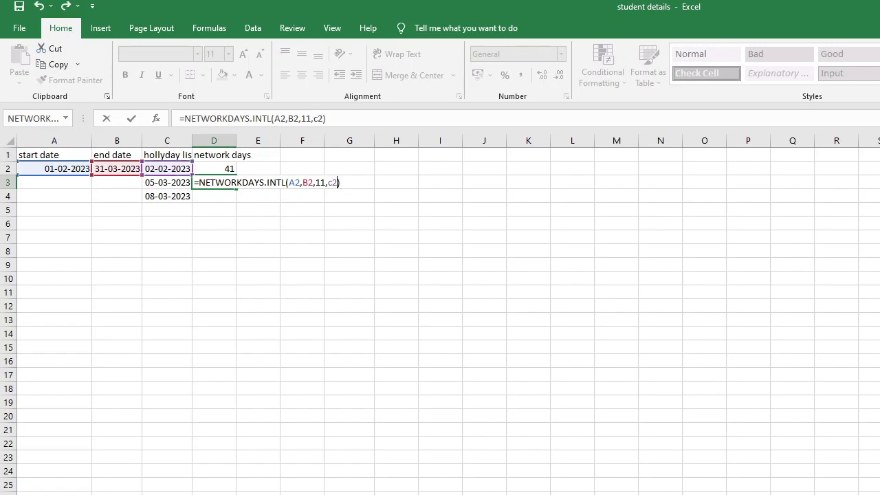
type(":c4")
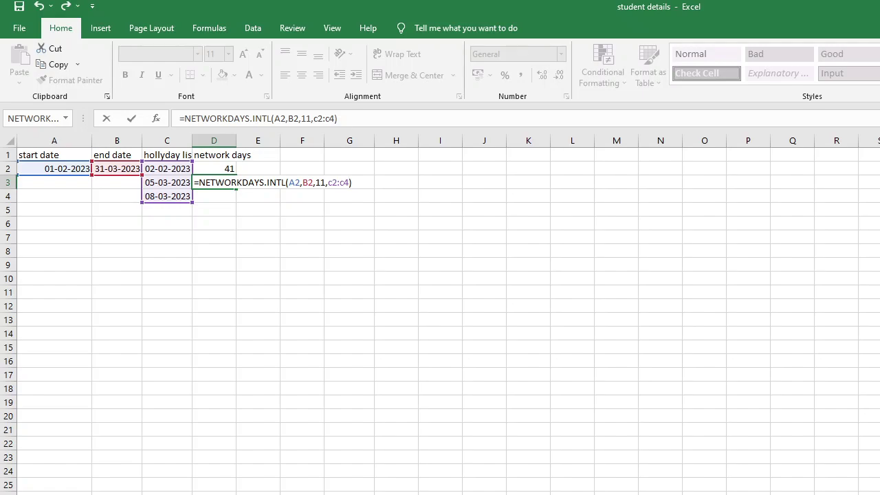
key("Return")
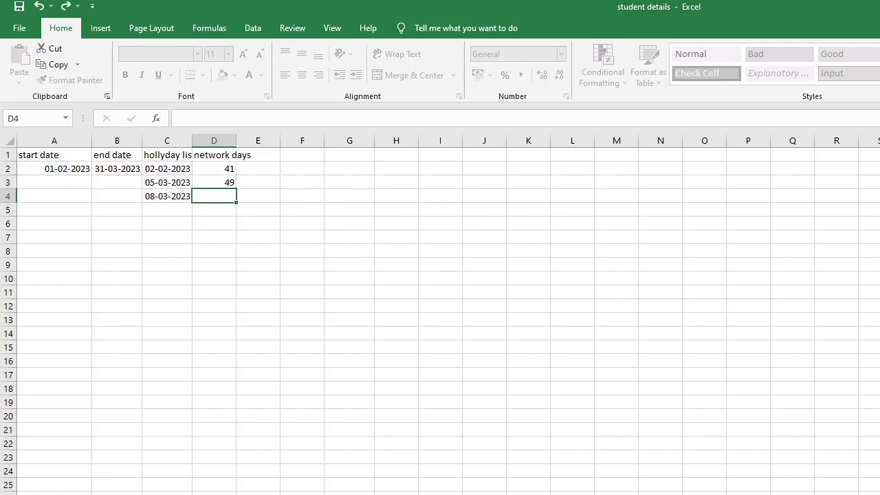
left_click(214, 182)
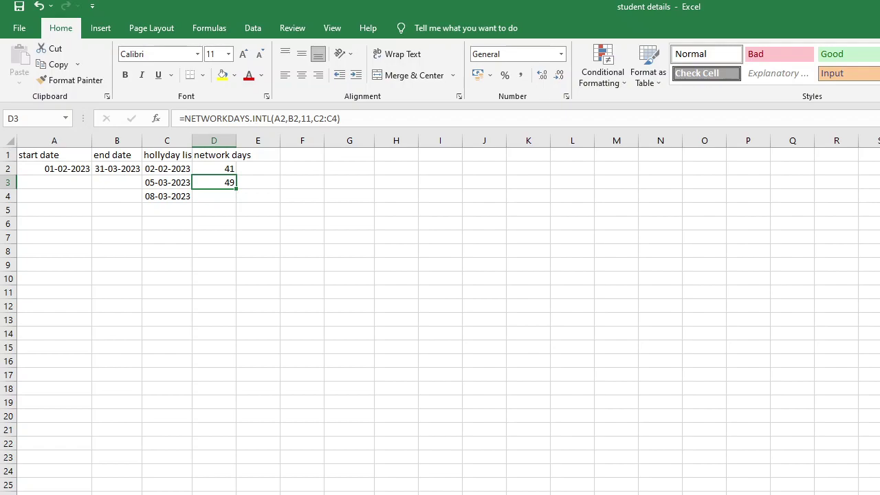
- Put D3's =NETWORKDAYS.INTL(A2,B2,11,C2:C4) formula into edit mode after checking D2
left_click(214, 169)
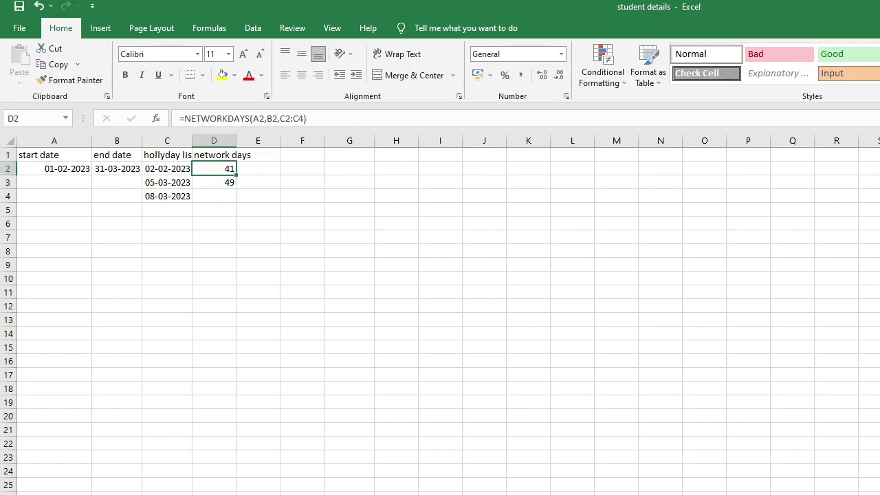
left_click(214, 182)
left_click(213, 196)
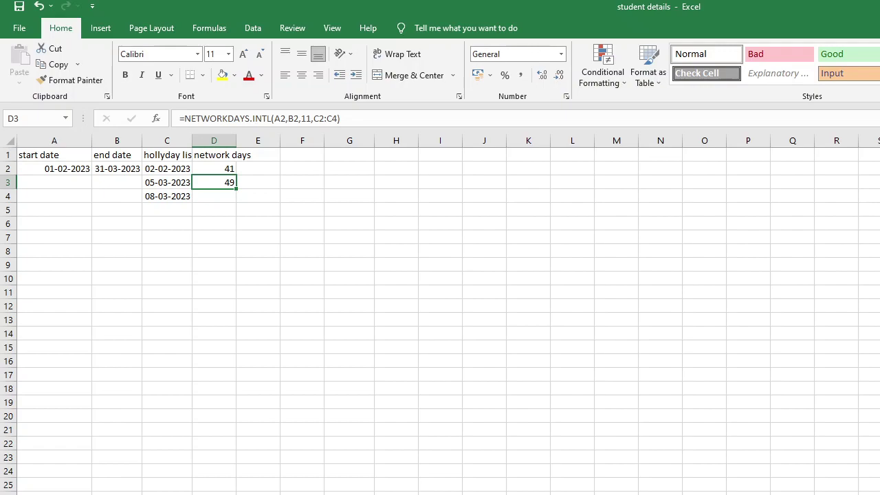
key("F2")
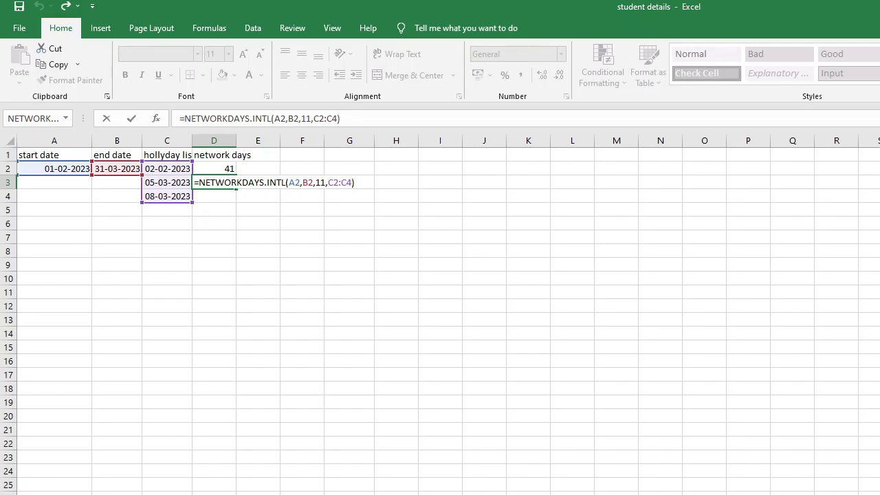
- Remove the C2:C4 holiday range so D3 reads =NETWORKDAYS.INTL(A2,B2,11,) and returns 51
key("BackSpace")
key("BackSpace")
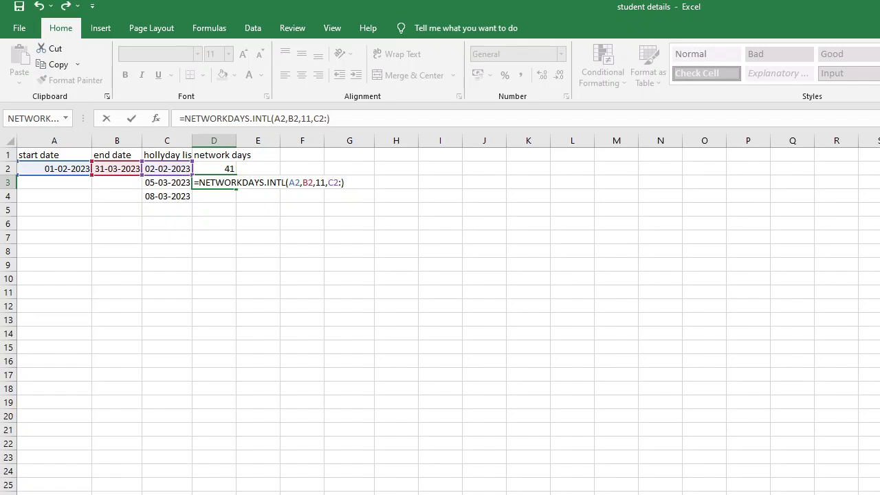
key("BackSpace")
key("BackSpace")
key("BackSpace")
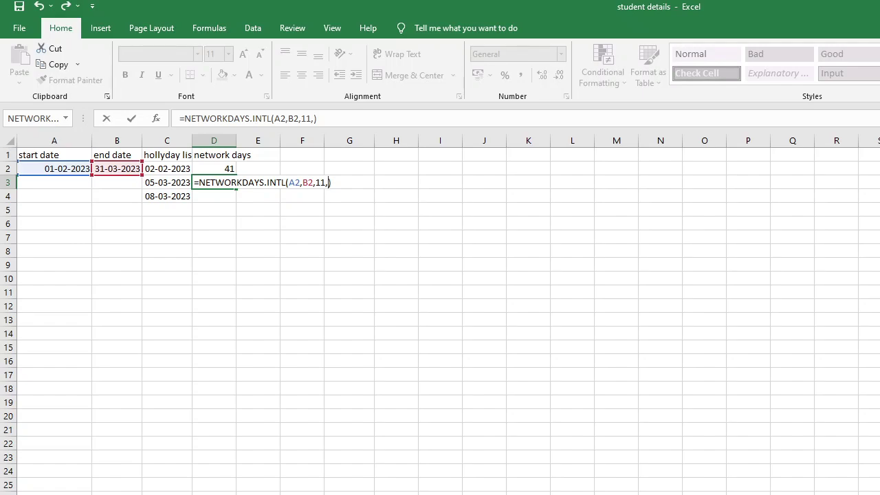
key("Return")
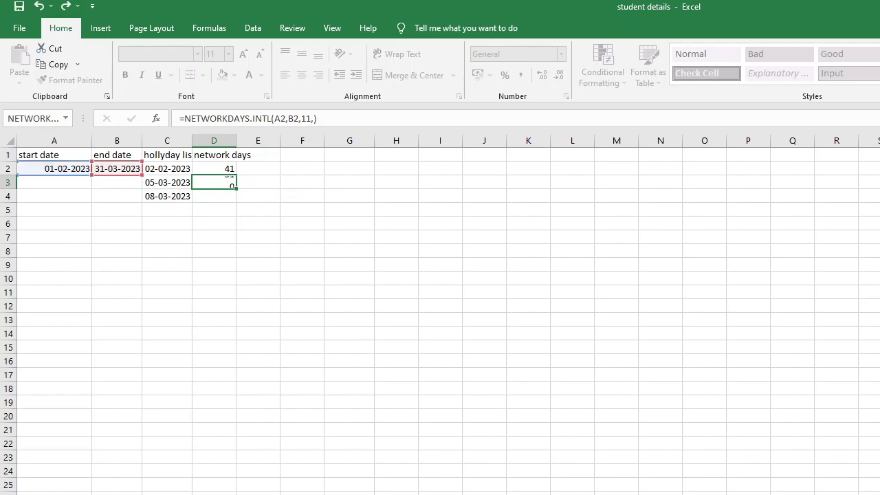
left_click(214, 182)
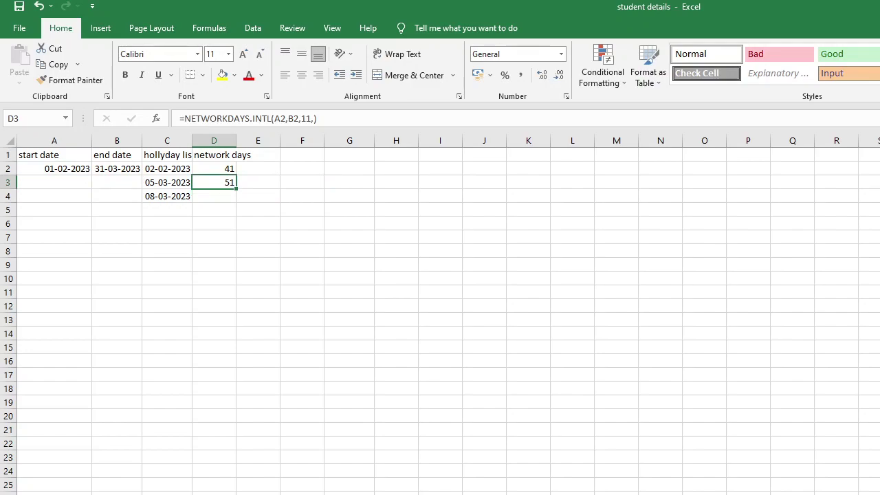
- Enter 01-01-2023 as the A2 start date, so D2 becomes 63 and D3 becomes 77
key("Left")
key("Left")
key("Left")
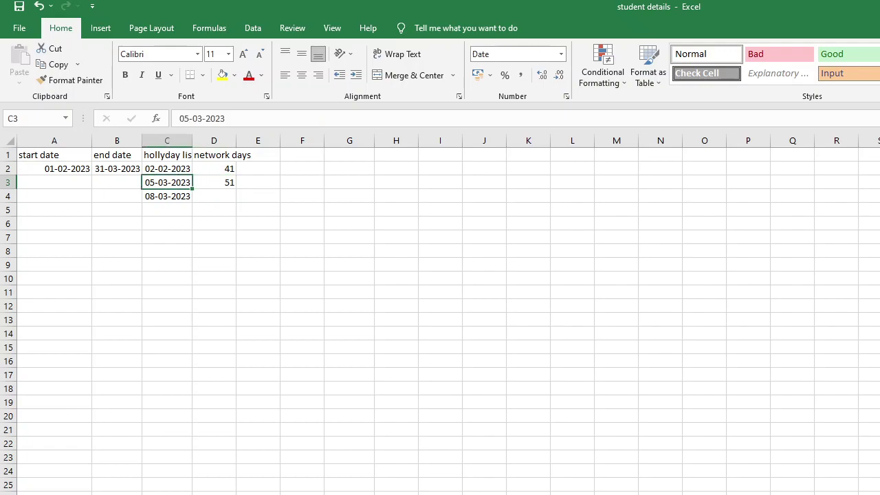
left_click(55, 169)
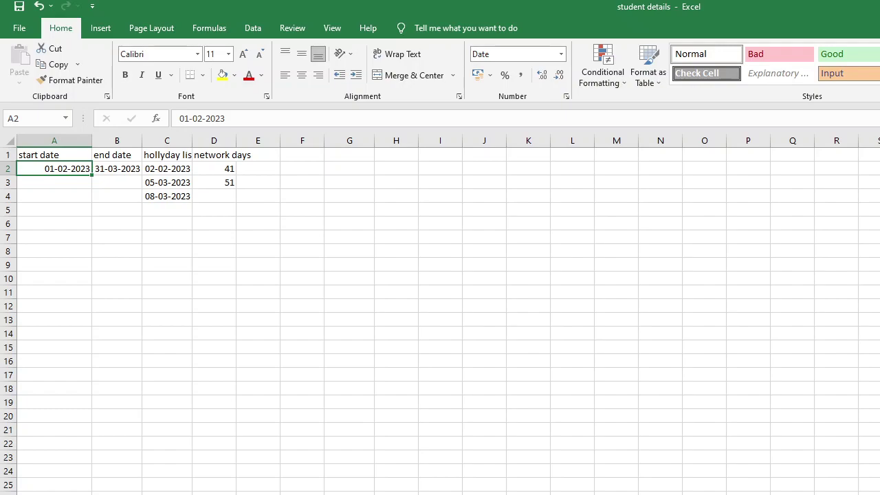
type("01")
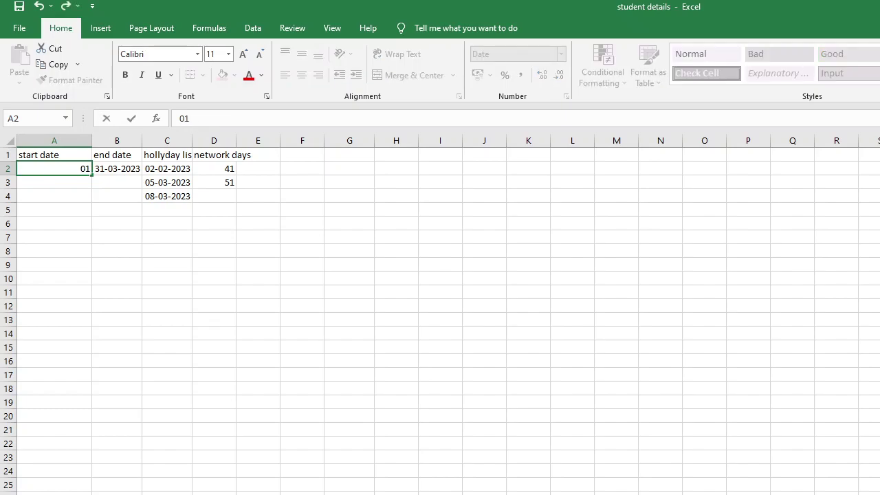
type("-01-2023")
key("Return")
key("Up")
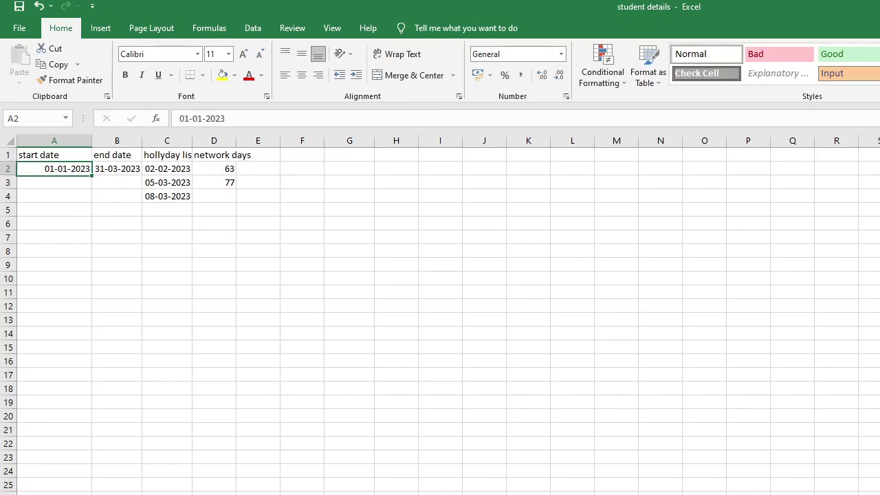
left_click(117, 168)
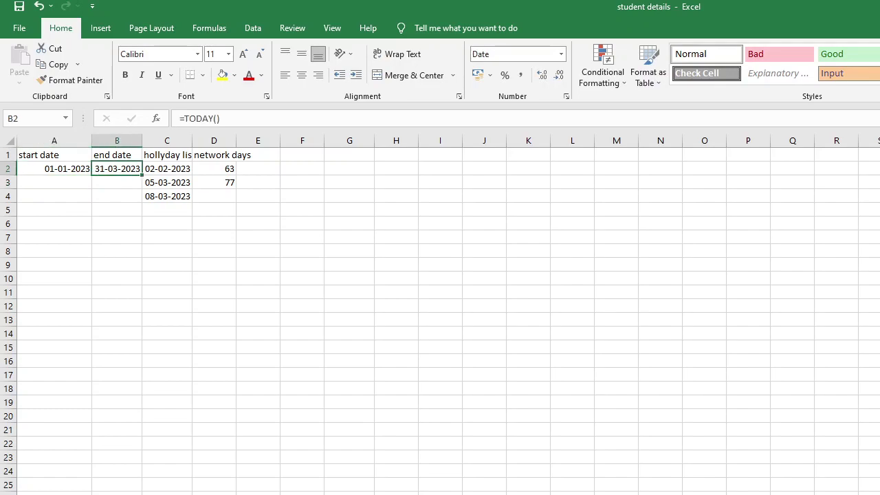
left_click(167, 168)
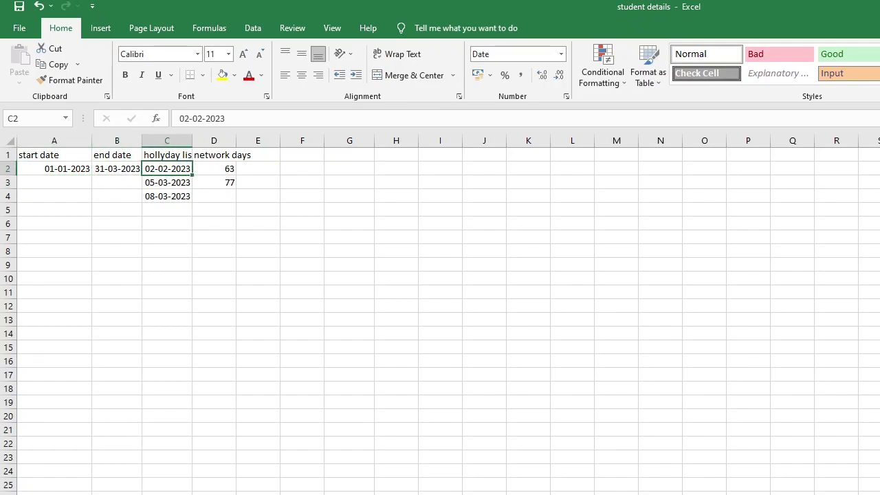
left_click(214, 169)
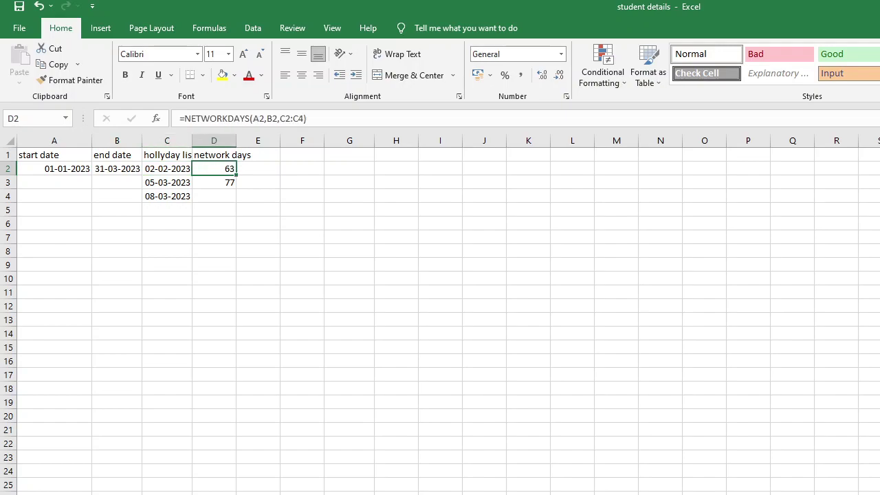
left_click(214, 182)
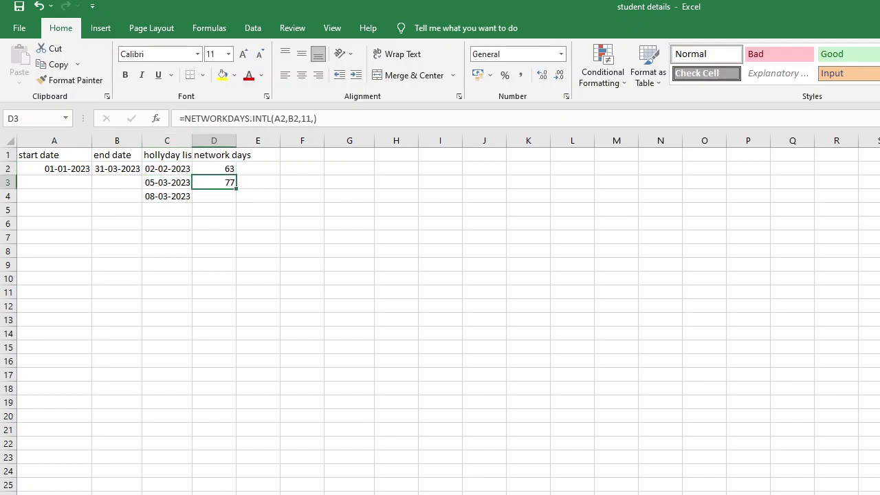
left_click(214, 196)
left_click(213, 182)
- Rename the D1 header to 'days'
key("Up")
left_click(232, 155)
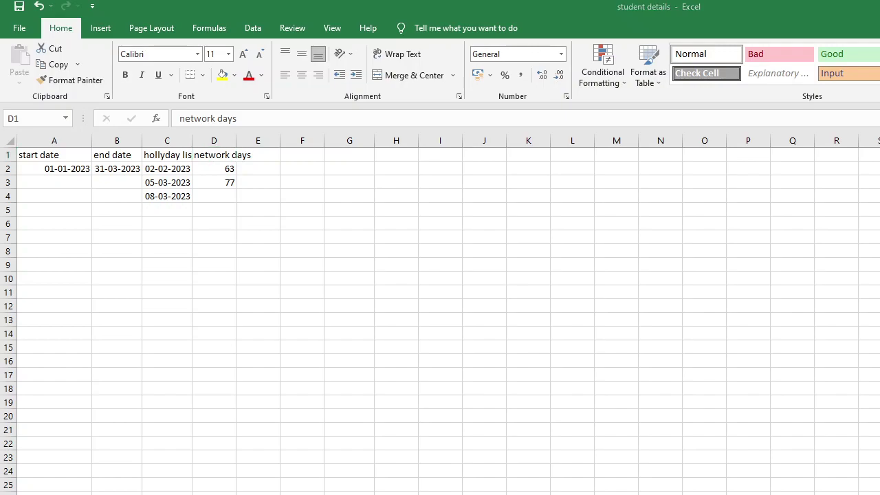
left_click(232, 156)
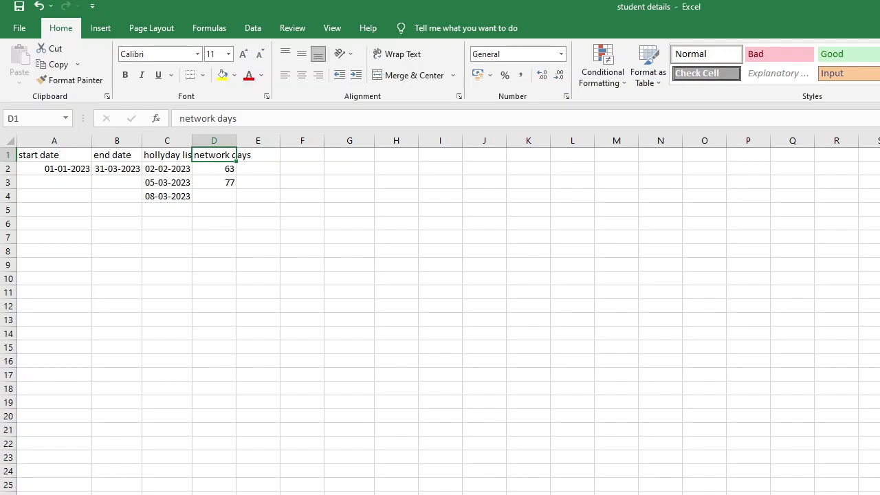
left_click(213, 168)
left_click(214, 155)
type("days")
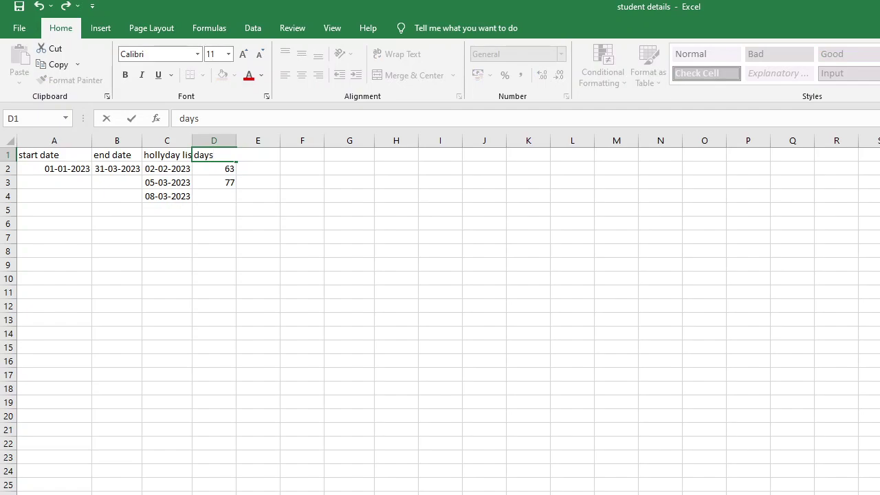
key("Return")
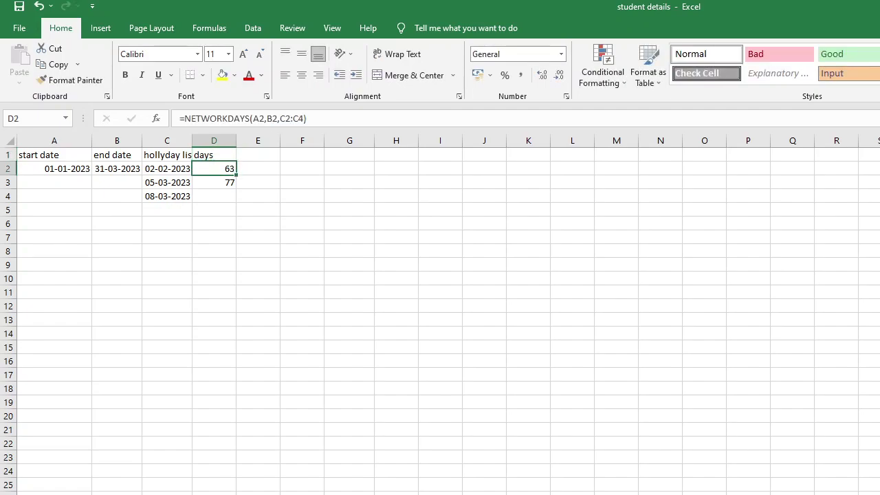
- Delete the old network-day results in D2:D4, leaving D2 selected
key("shift+Down")
key("shift+Down")
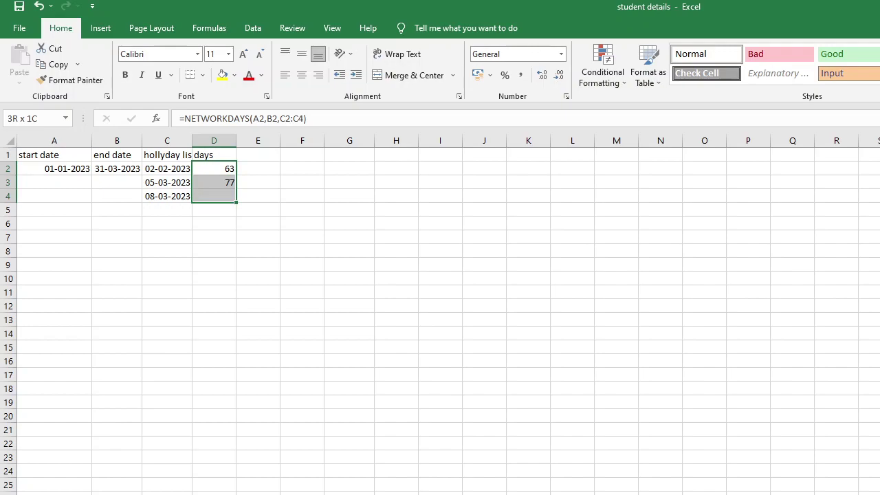
key("Delete")
left_click(213, 155)
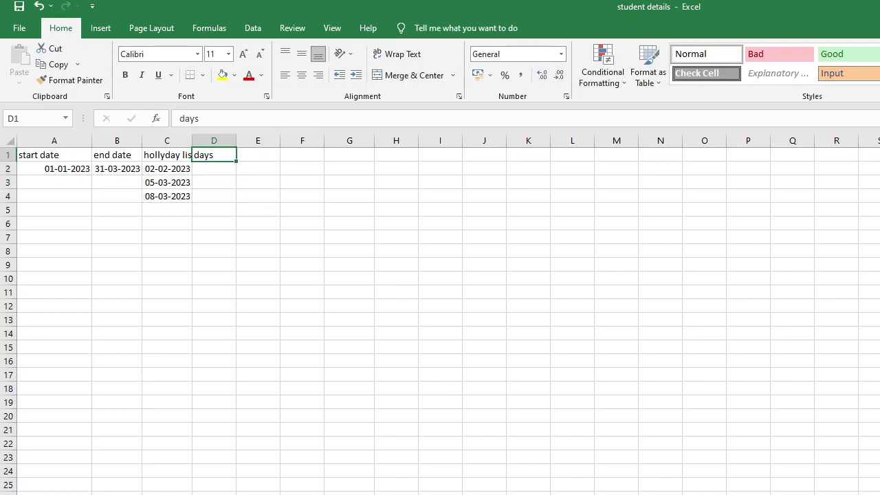
left_click(214, 168)
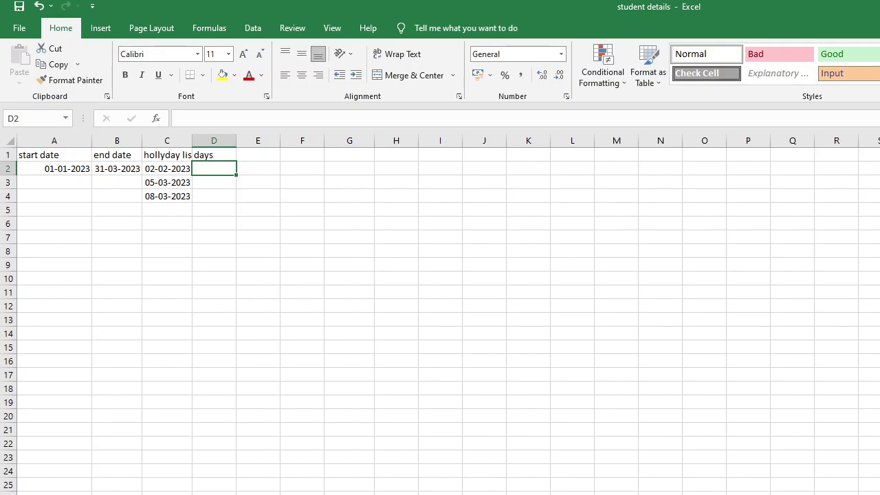
- Enter =DAYS(B2,A2) in D2 to get 89 days between the dates
left_click(214, 155)
left_click(214, 169)
type("=")
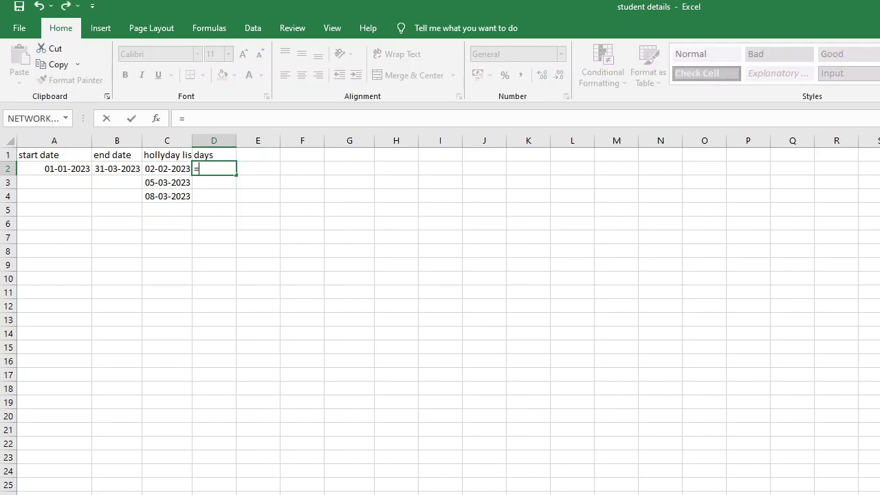
type("days(b2,")
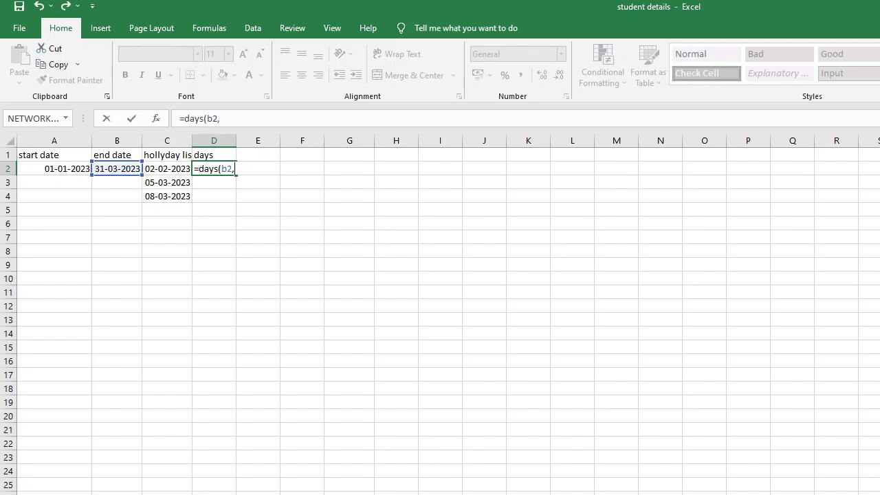
type("a2")
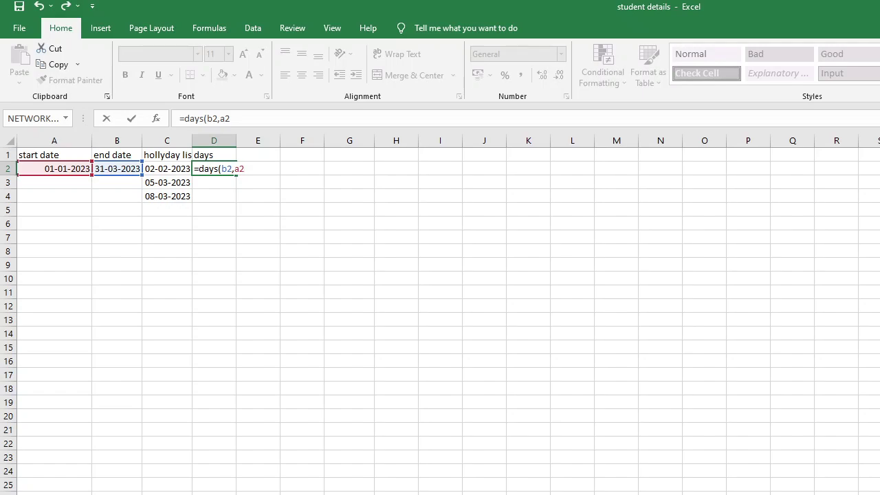
type(")")
key("Return")
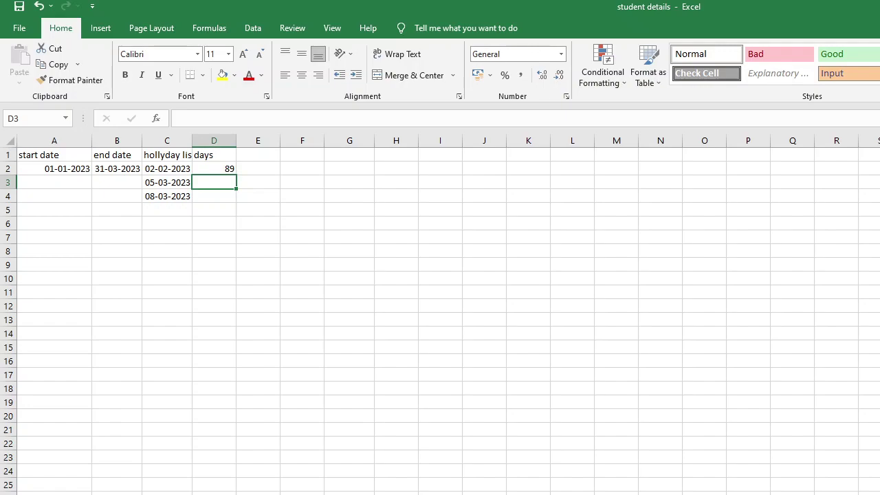
left_click(214, 168)
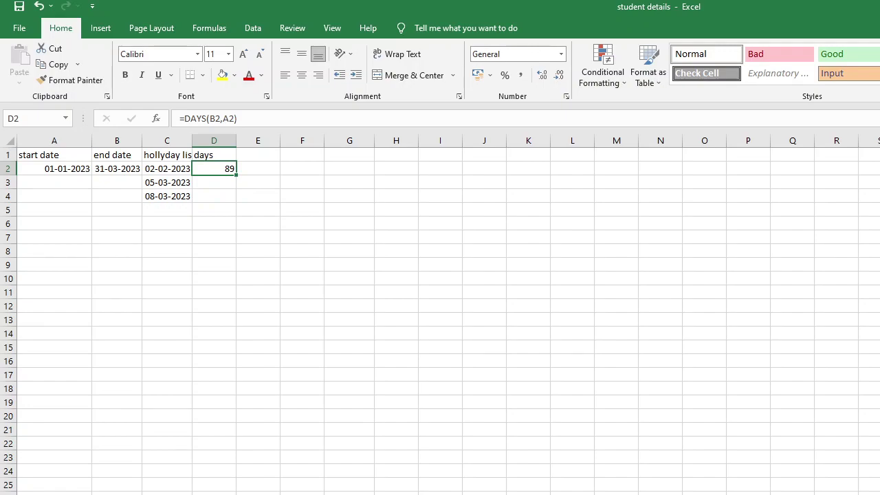
key("Down")
key("Up")
- Type the heading 'years' into cell F1
left_click(214, 154)
left_click(213, 168)
left_click(214, 155)
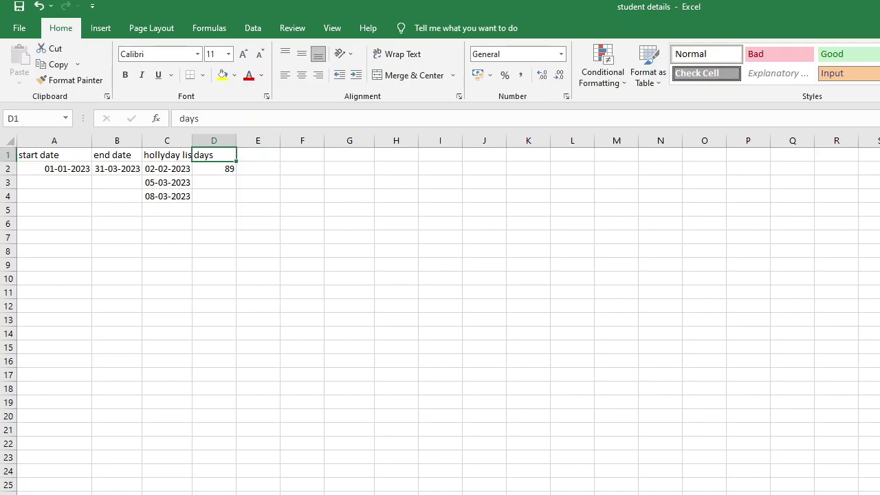
left_click(257, 154)
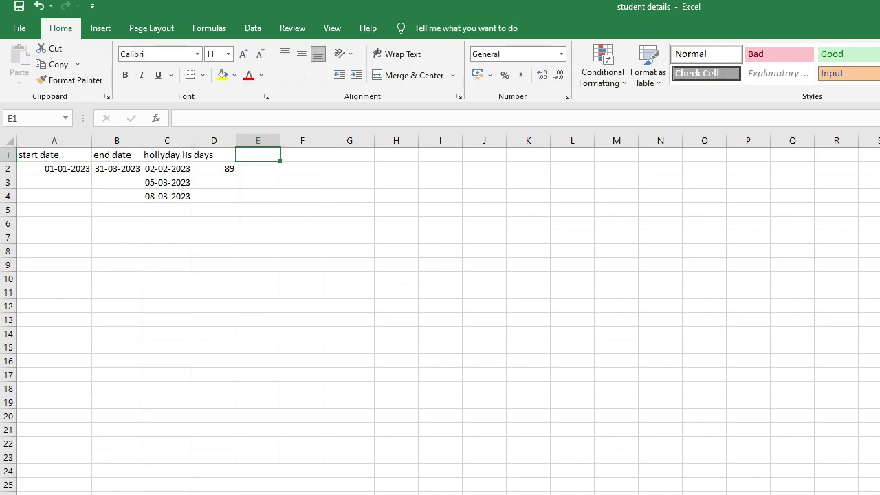
left_click(302, 155)
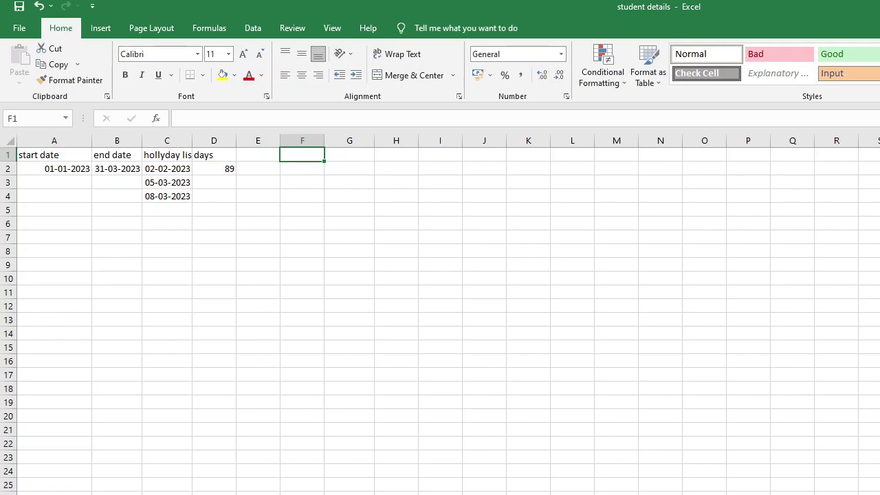
type("yea")
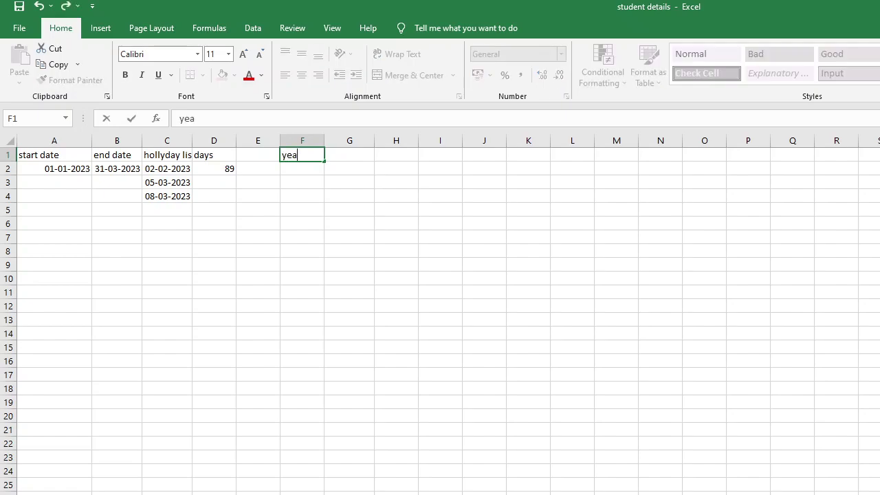
type("rs")
key("Tab")
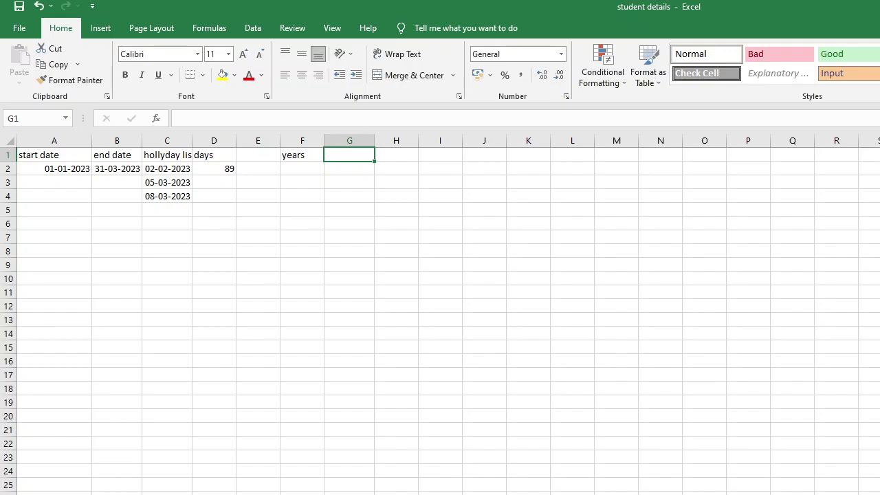
- Replace the A2 start date with 10-09-1999, so D2 recalculates to 8603 days
left_click(302, 155)
left_click(214, 155)
left_click(54, 155)
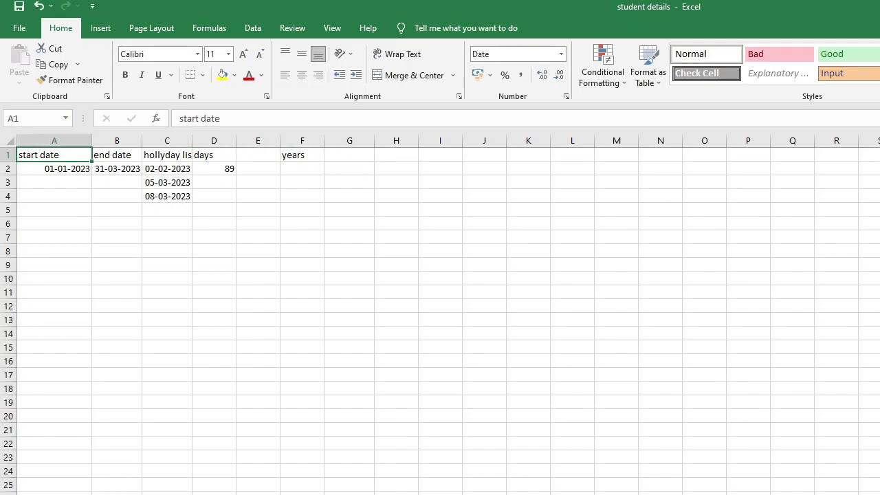
left_click(55, 169)
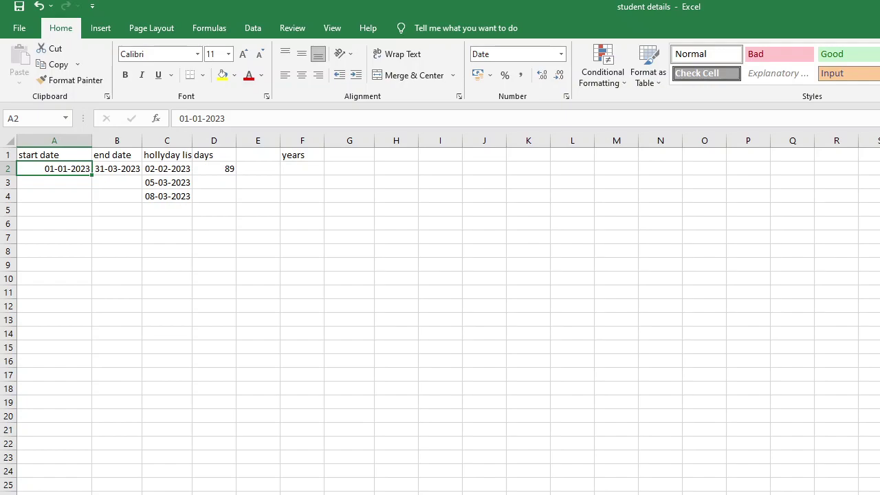
key("BackSpace")
type("10-")
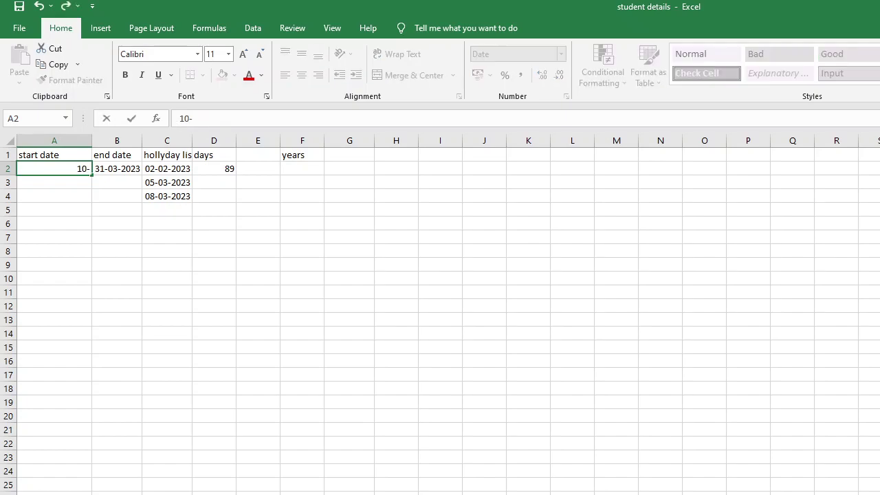
type("09-1999")
left_click(116, 168)
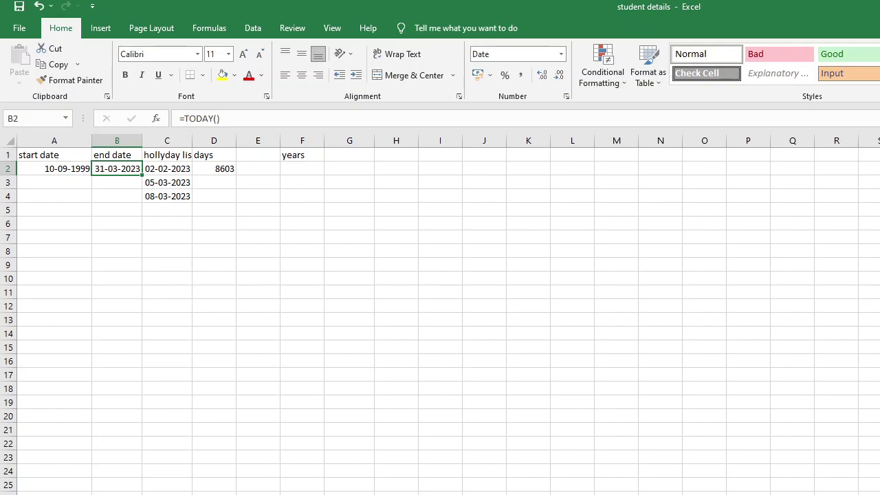
key("Right")
key("Right")
key("Right")
key("Right")
key("Right")
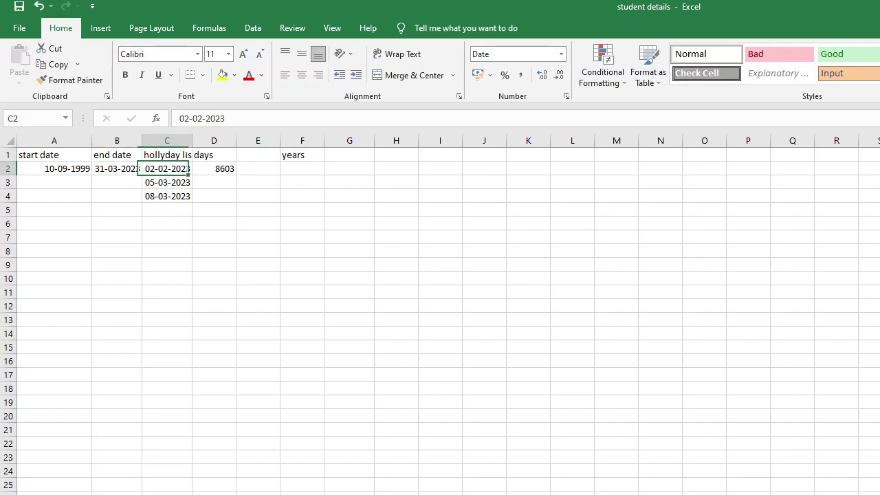
- Re-enter the 'years' label in F1
key("Up")
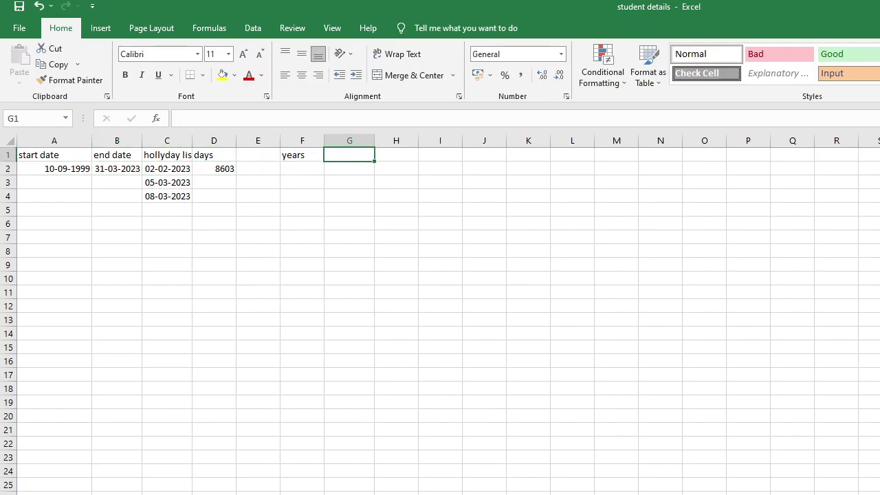
key("Left")
type("years")
key("Right")
- Enter =DATEDIF(B2,A2,"y") in G1, which returns #NUM!
type("=")
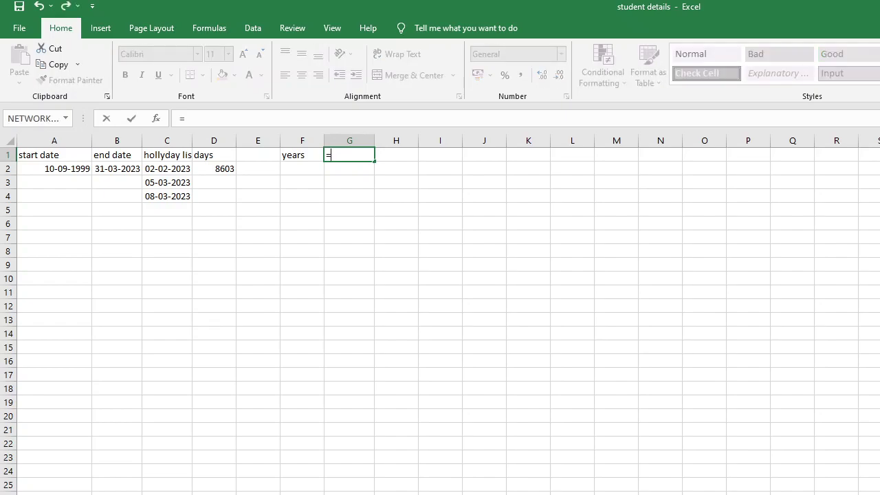
type("datedif(")
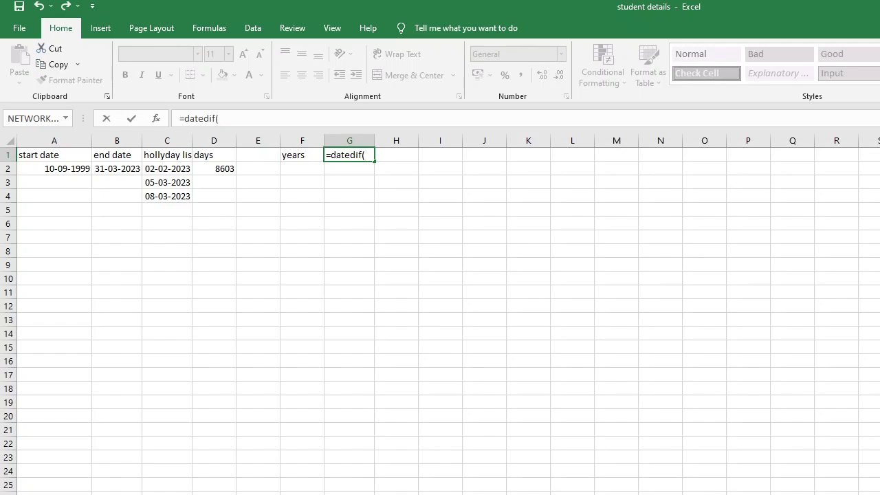
type("b2")
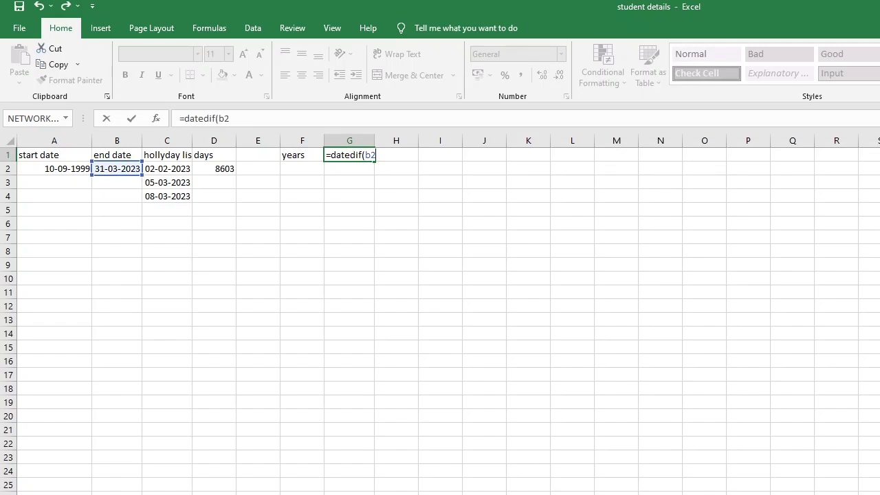
type(",a2")
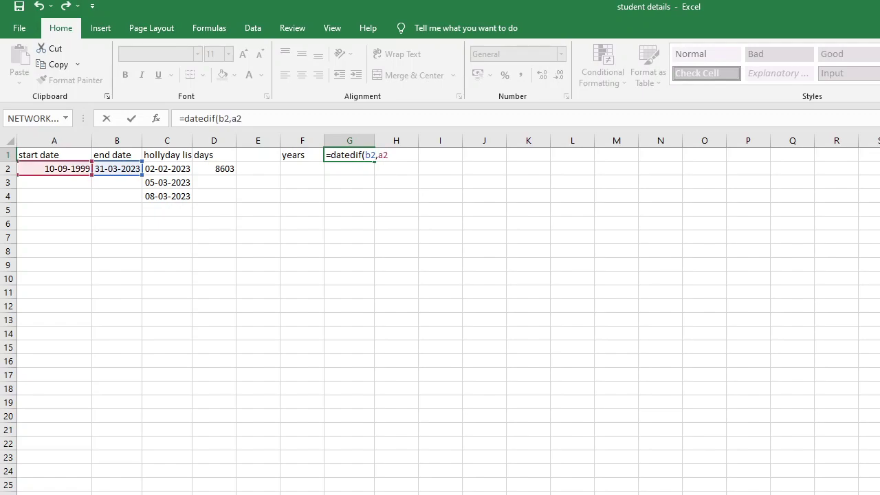
type(",")
type("\"y\")")
key("Return")
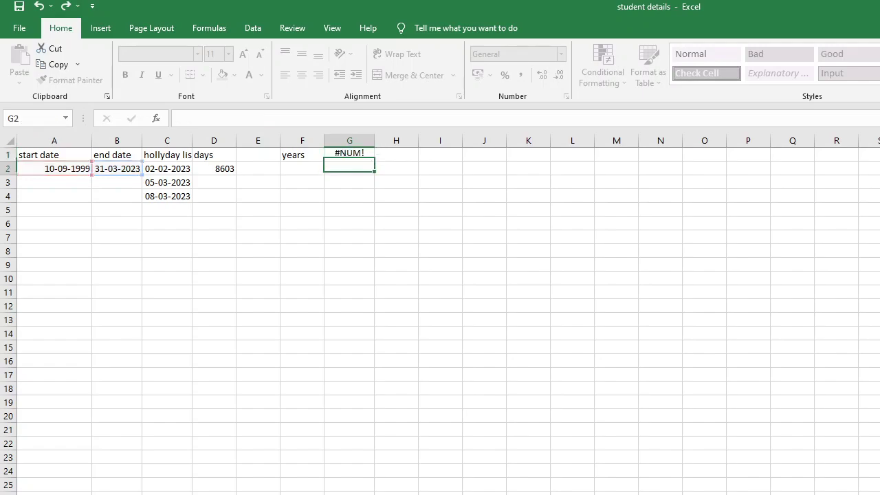
left_click(349, 154)
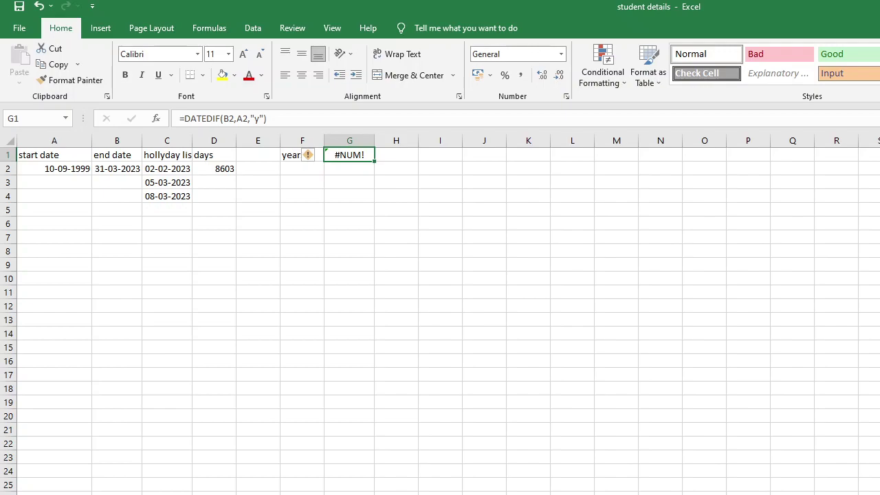
left_click(350, 168)
left_click(349, 155)
key("F2")
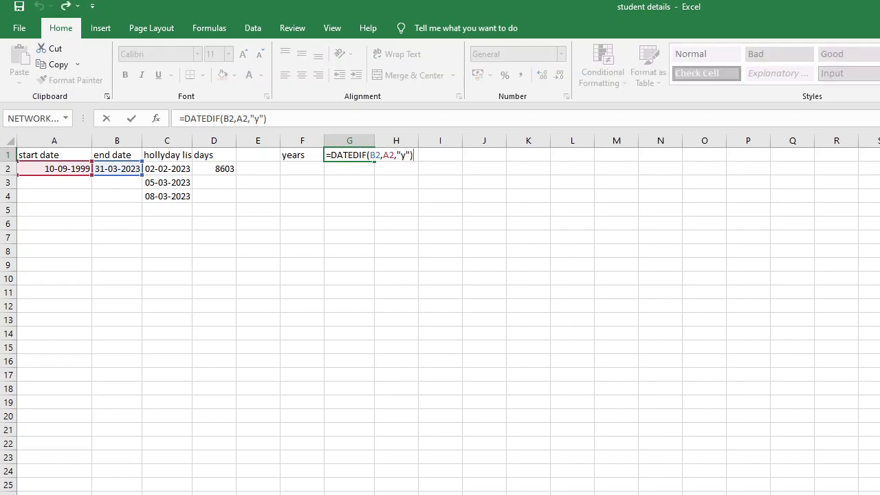
key("Left")
left_click(381, 155)
key("BackSpace")
key("BackSpace")
key("BackSpace")
key("BackSpace")
type("b")
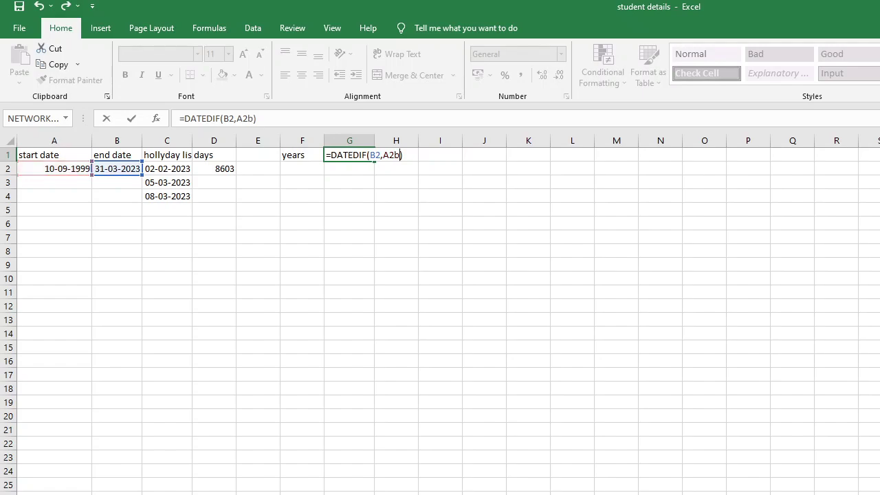
key("BackSpace")
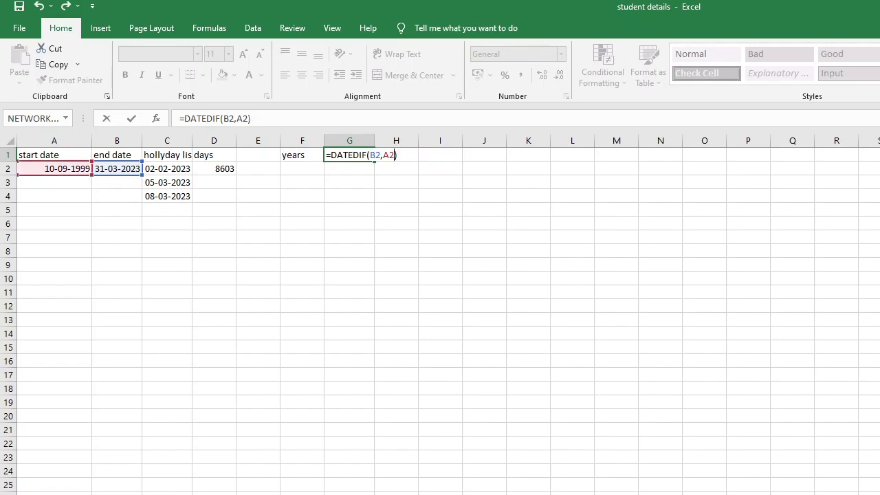
type(",")
type("\"y\"")
key("Return")
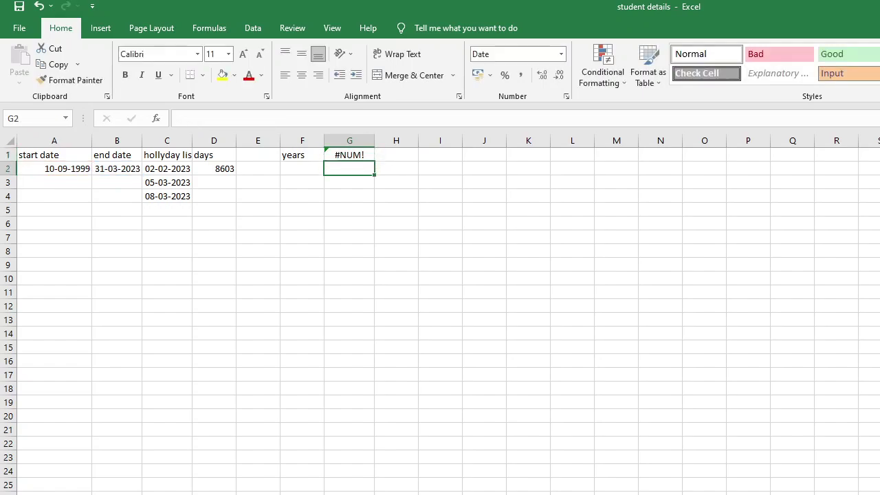
key("Up")
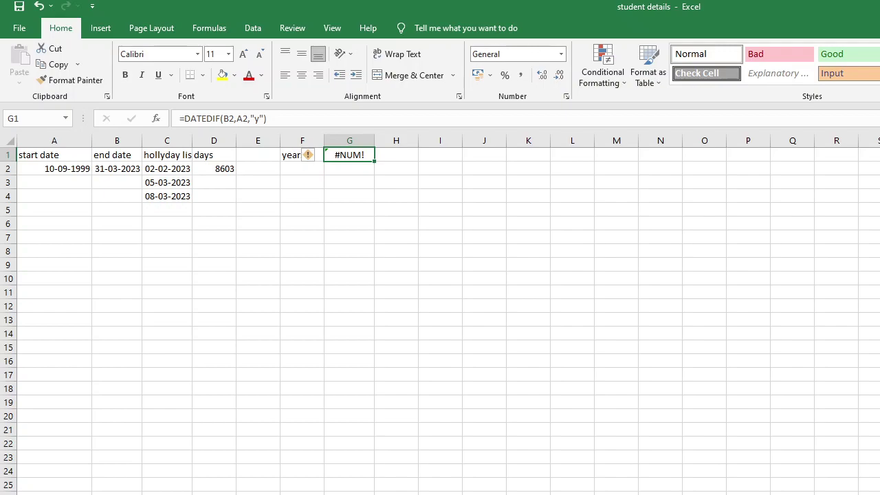
left_click(302, 154)
left_click(54, 154)
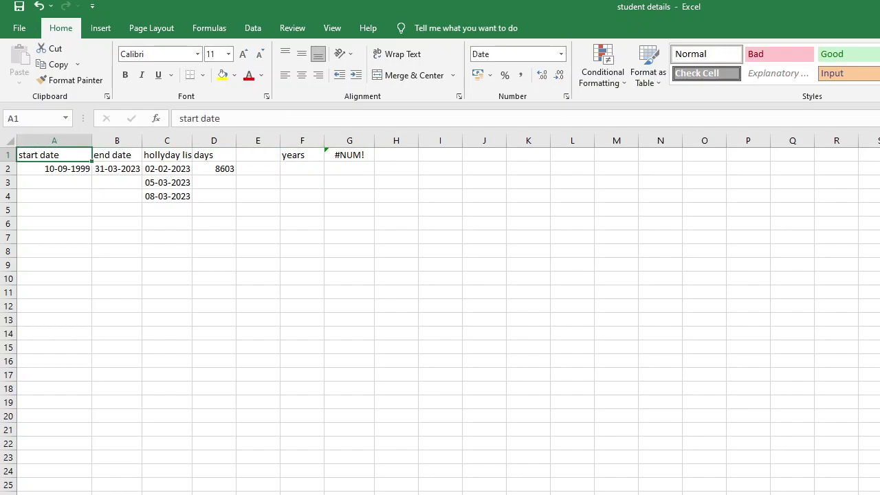
left_click(53, 168)
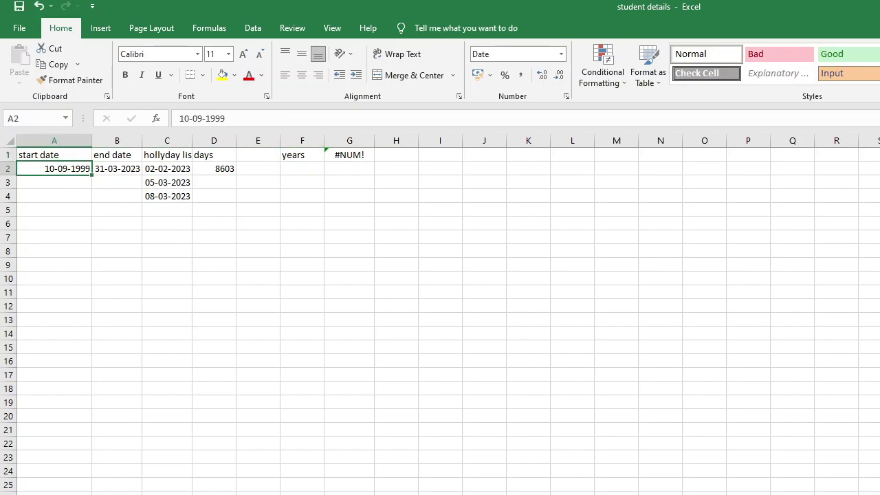
left_click(117, 169)
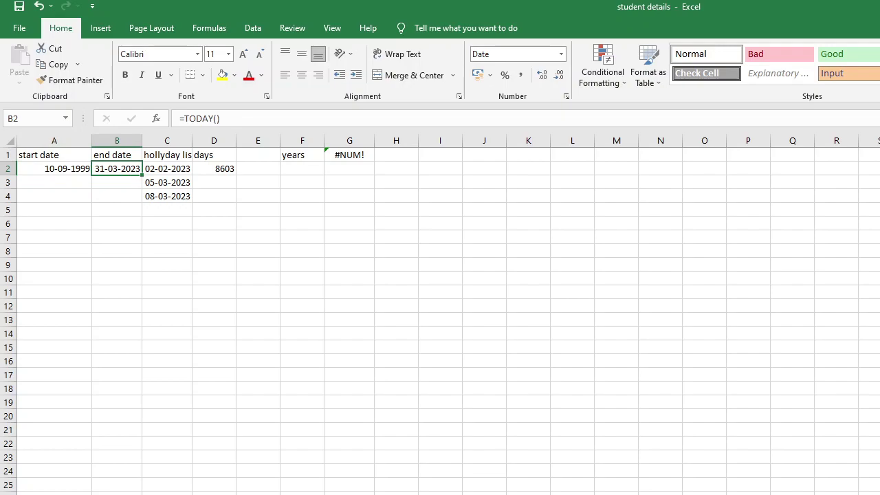
key("Right")
key("Right")
key("Right")
key("Right")
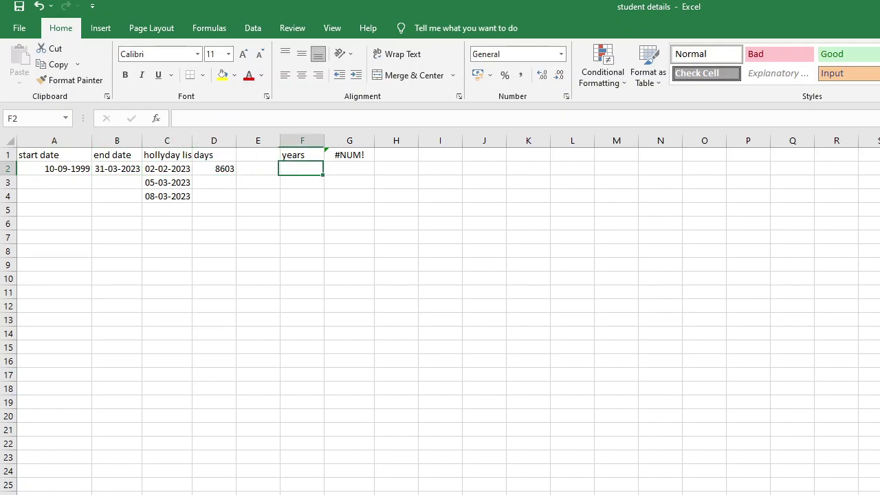
key("Up")
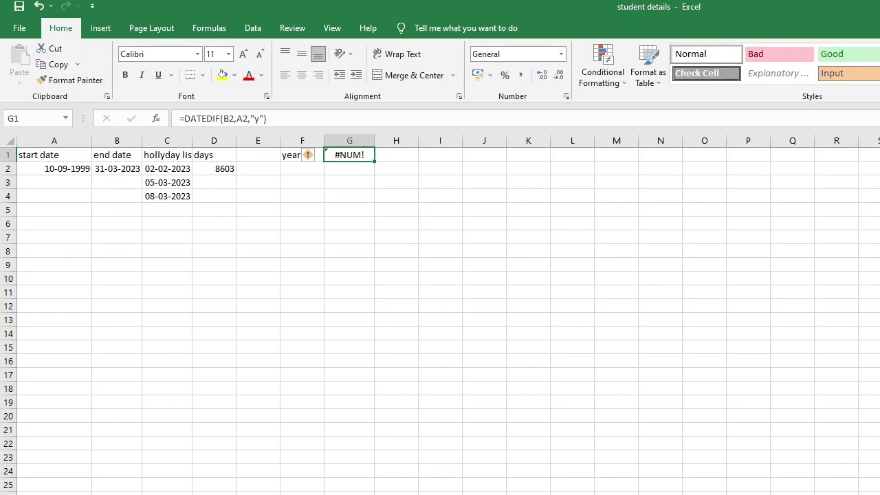
- Rewrite G1 as =DATEDIF(A2,B2,"y"), which now returns 23 years
left_click(302, 155)
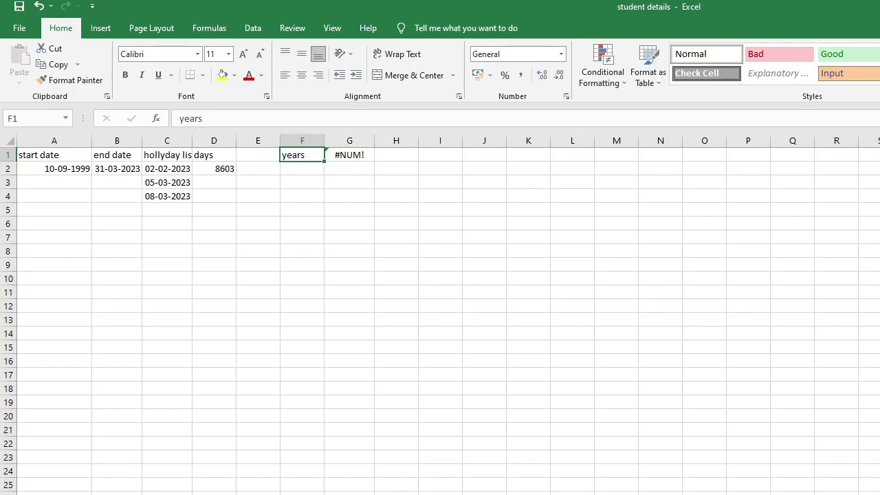
left_click(349, 155)
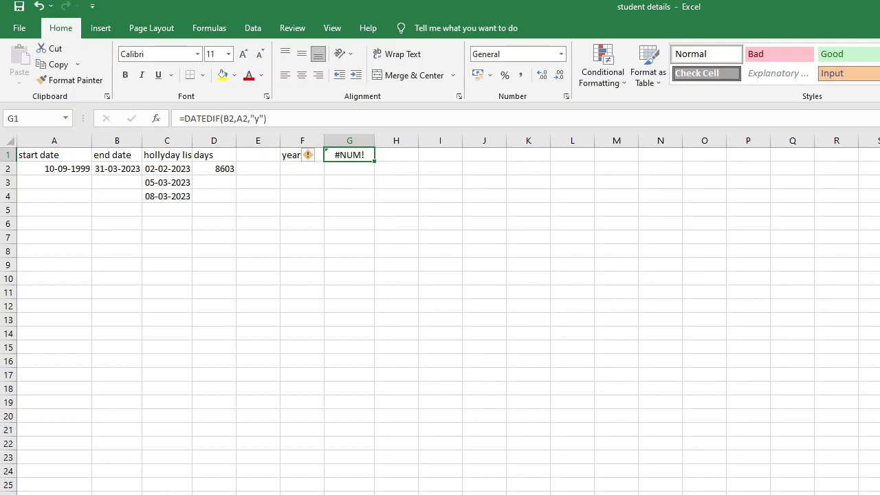
key("BackSpace")
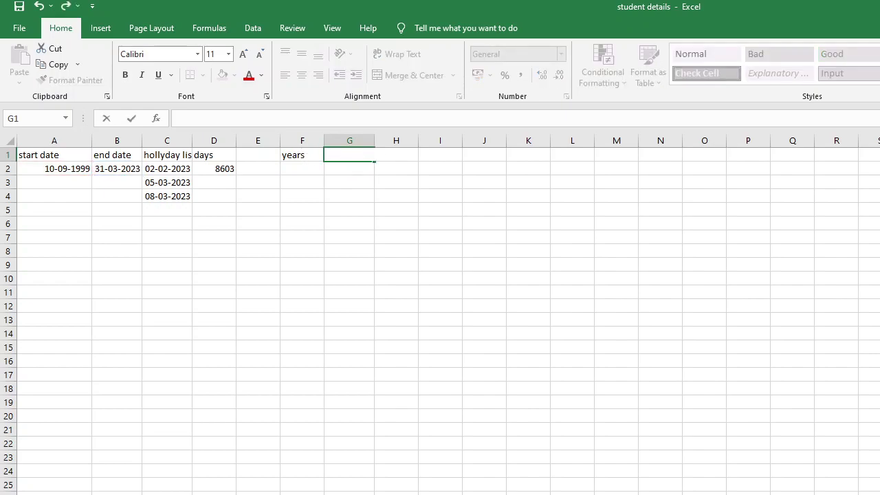
type("=dat")
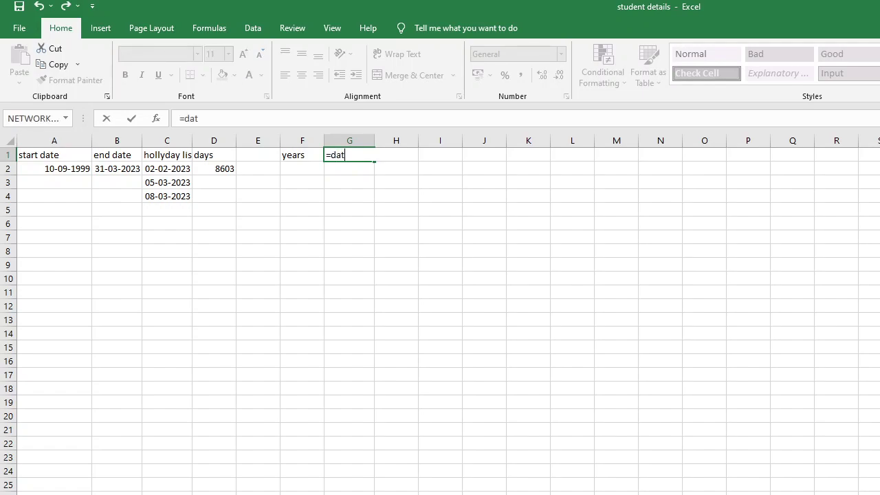
type("edif(a2")
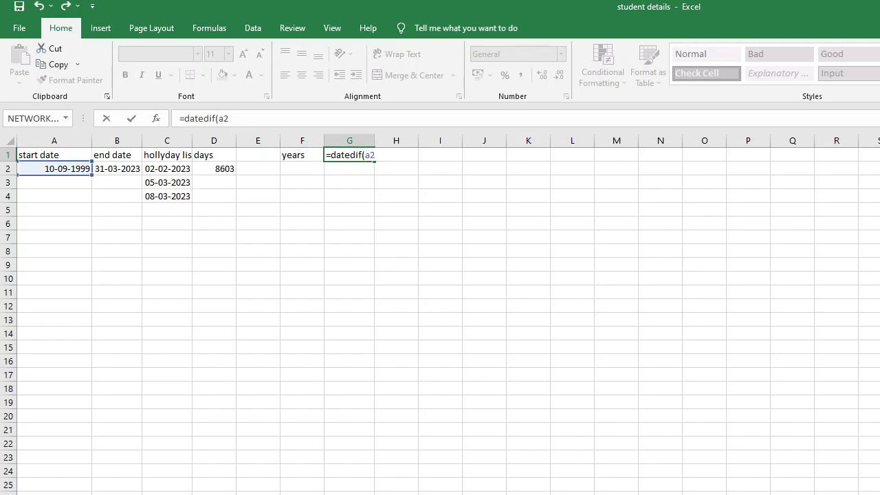
type(",b2")
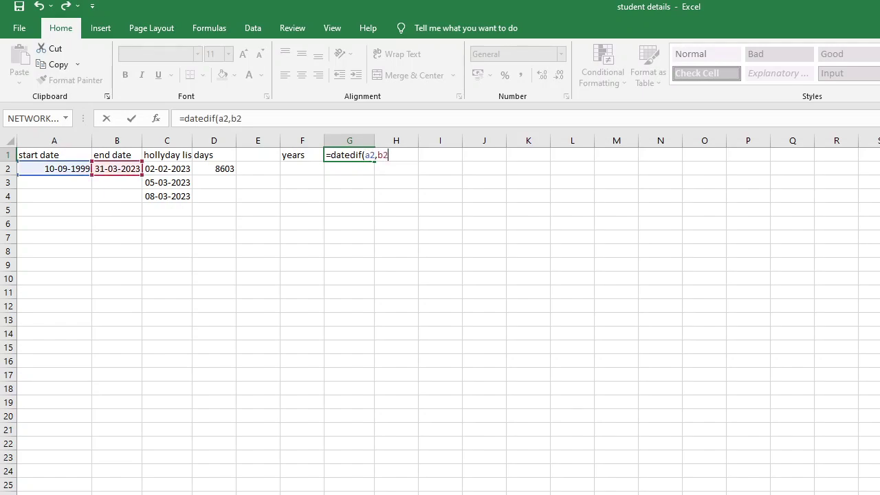
type(",\"y\")")
key("Return")
left_click(349, 155)
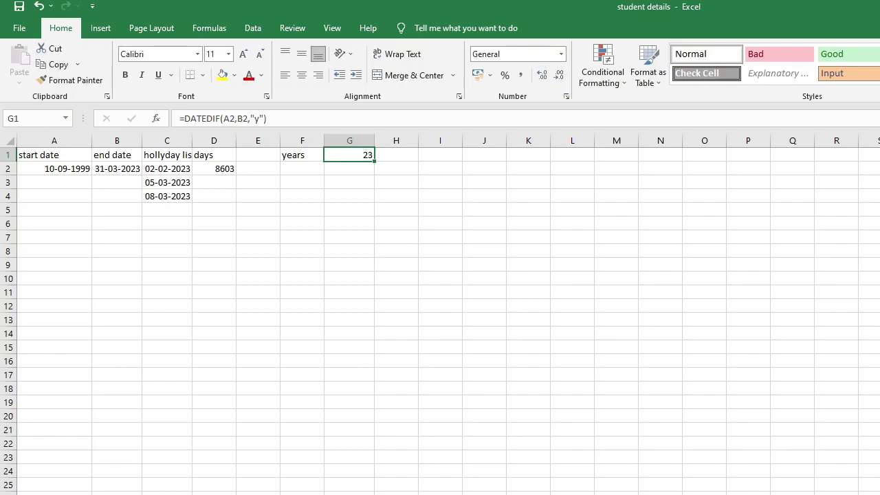
key("F2")
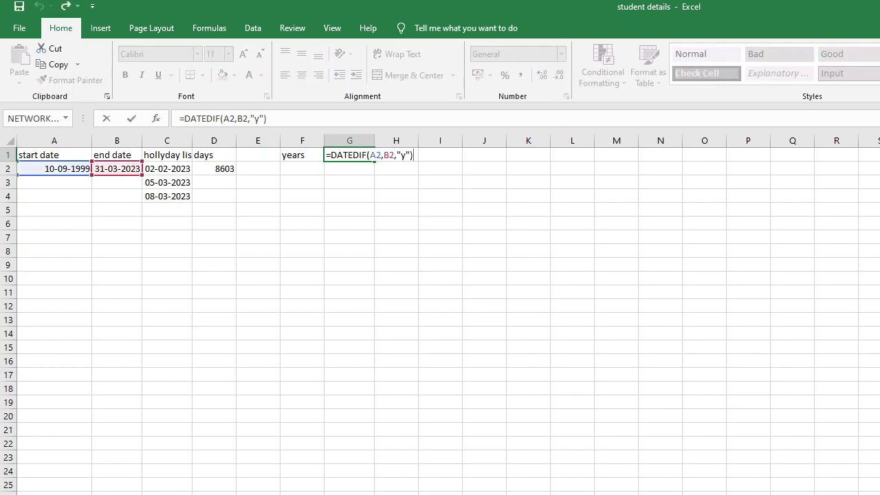
key("Left")
key("Return")
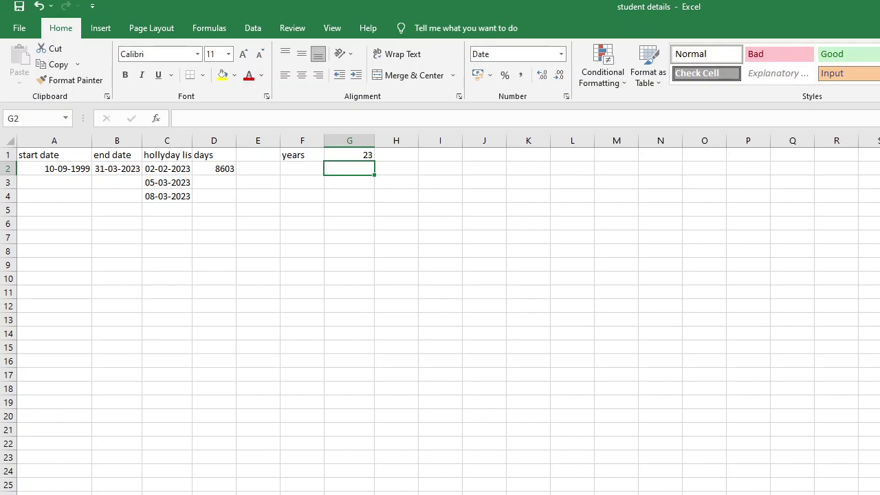
left_click(349, 155)
left_click(349, 169)
left_click(302, 168)
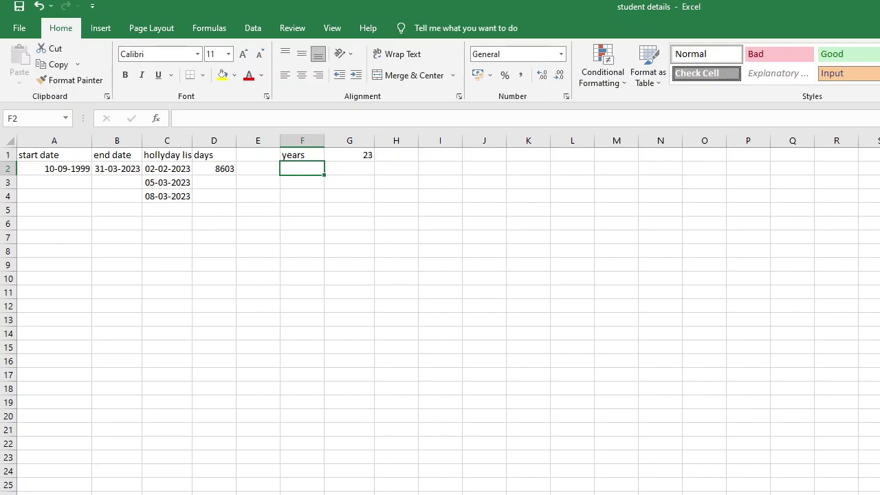
- Start a DATEDIF formula in F2, then erase it and cancel the entry
left_click(302, 155)
left_click(302, 169)
type("=dated")
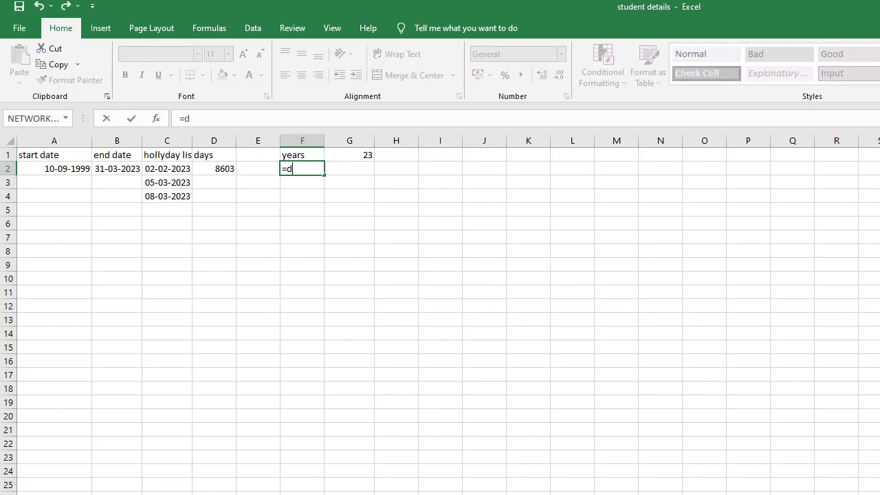
key("BackSpace")
key("BackSpace")
key("BackSpace")
key("BackSpace")
key("BackSpace")
key("BackSpace")
key("Escape")
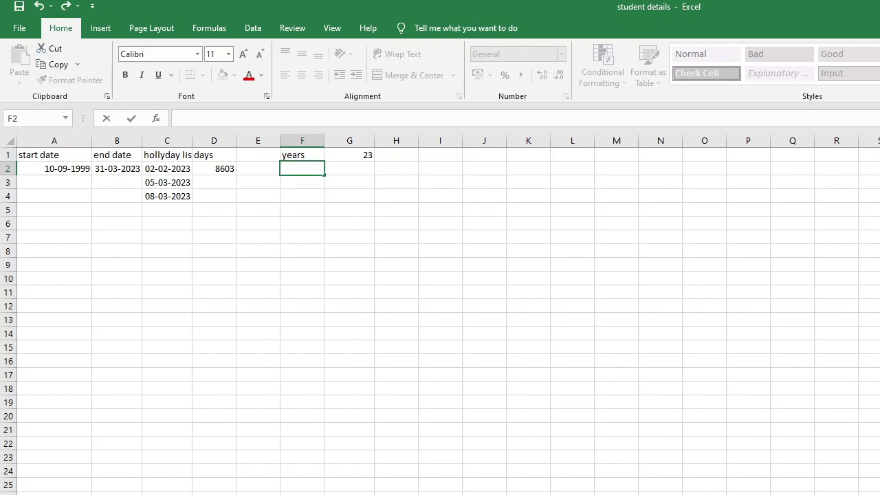
left_click(302, 154)
left_click(302, 169)
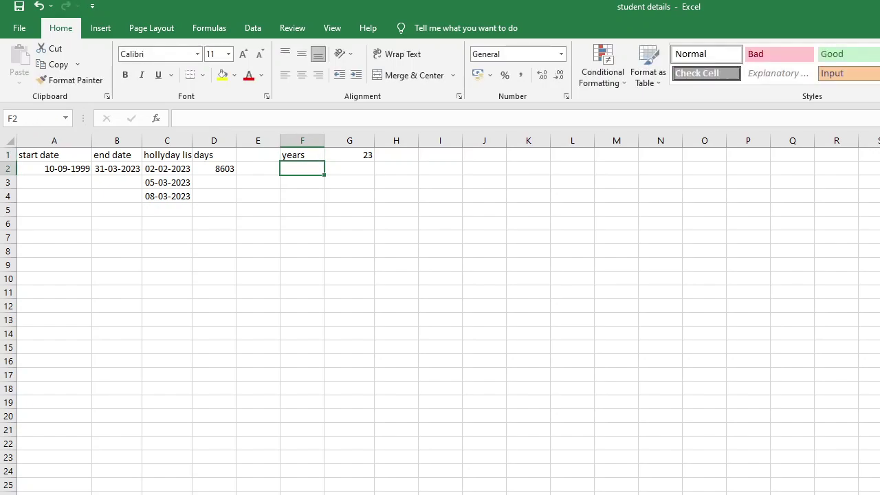
- Enter the label 'months' in F2 and move to G2
left_click(302, 155)
left_click(302, 169)
type("months")
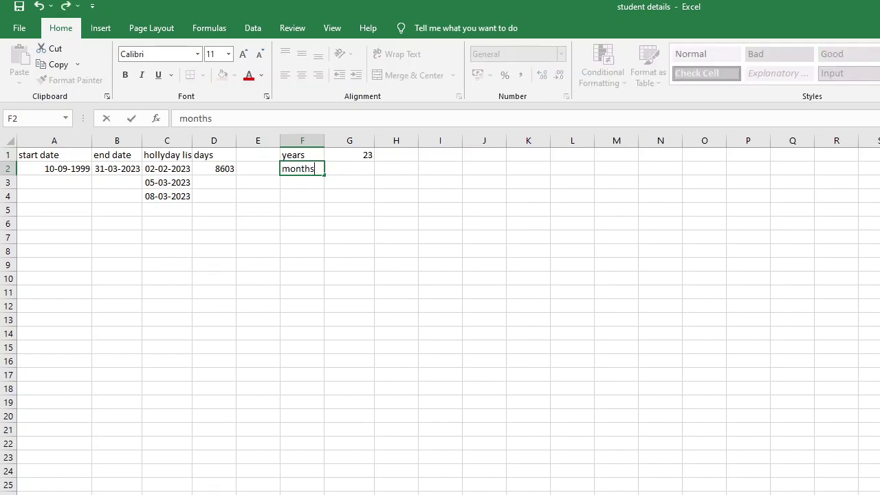
key("Tab")
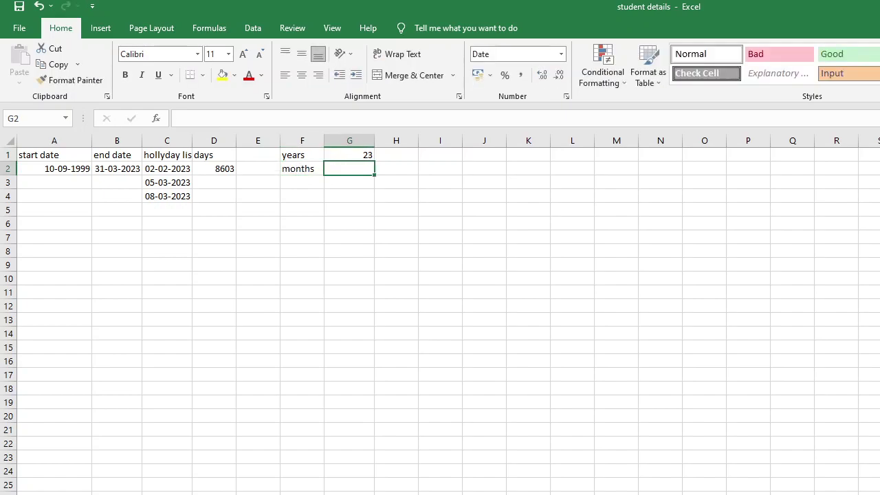
type("da")
key("BackSpace")
key("BackSpace")
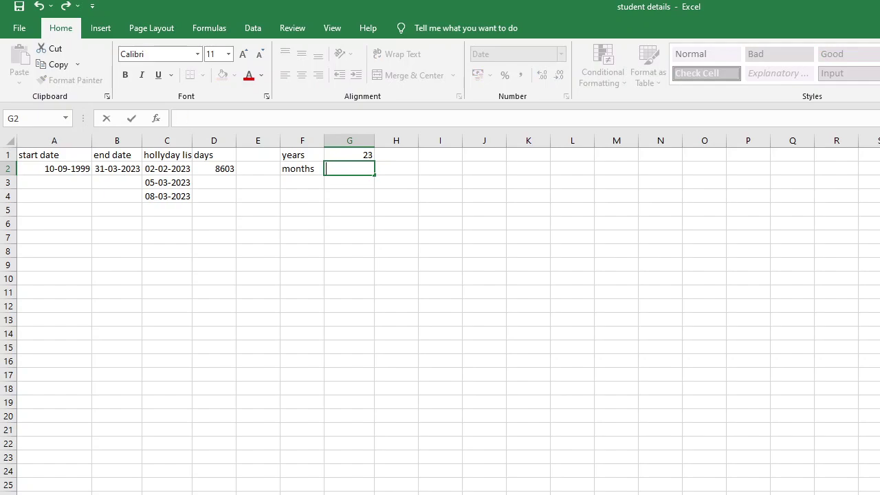
- Enter =DATEDIF(A2,B2,"ym") in G2 to get the leftover months
type("=dated")
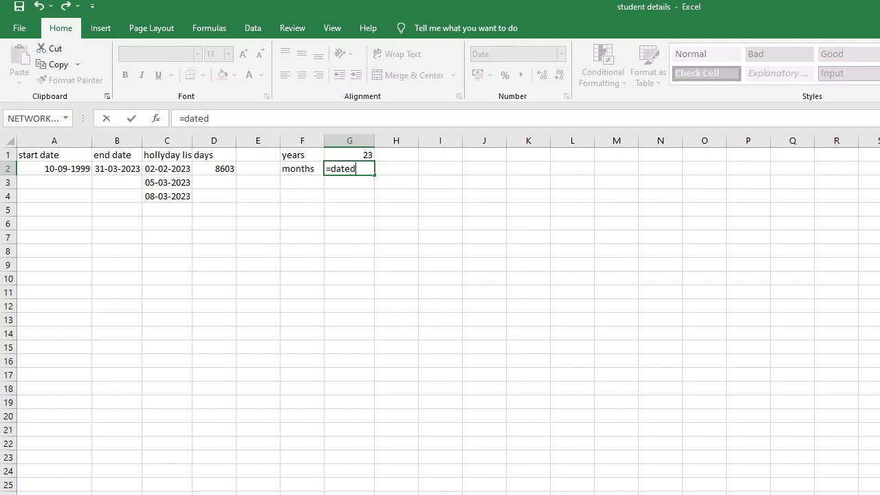
type("if(a2,")
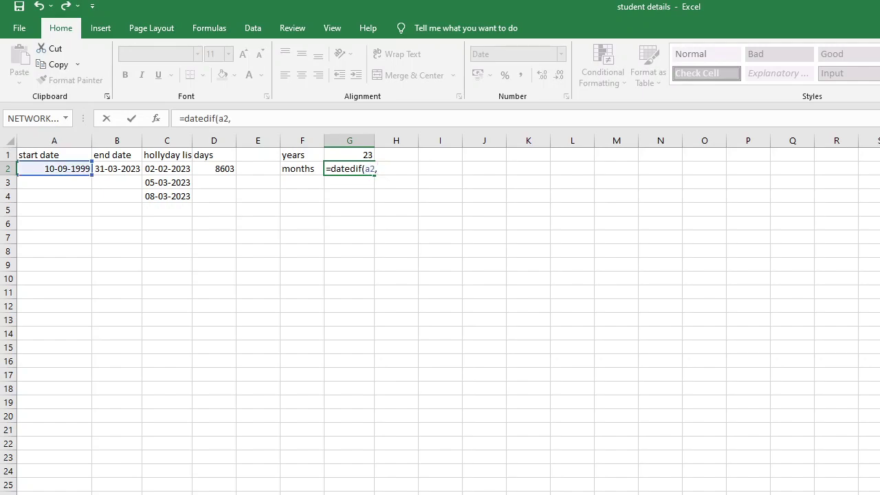
type("b2")
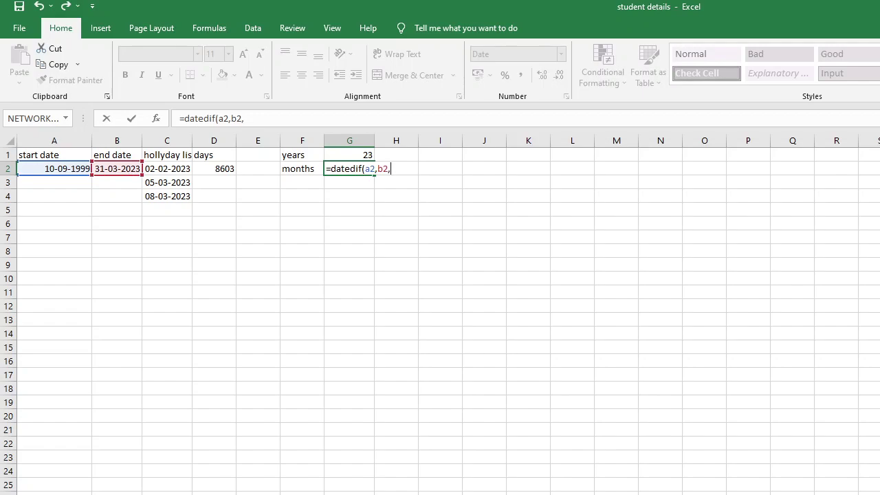
type(",\"ym\")")
key("Return")
left_click(349, 169)
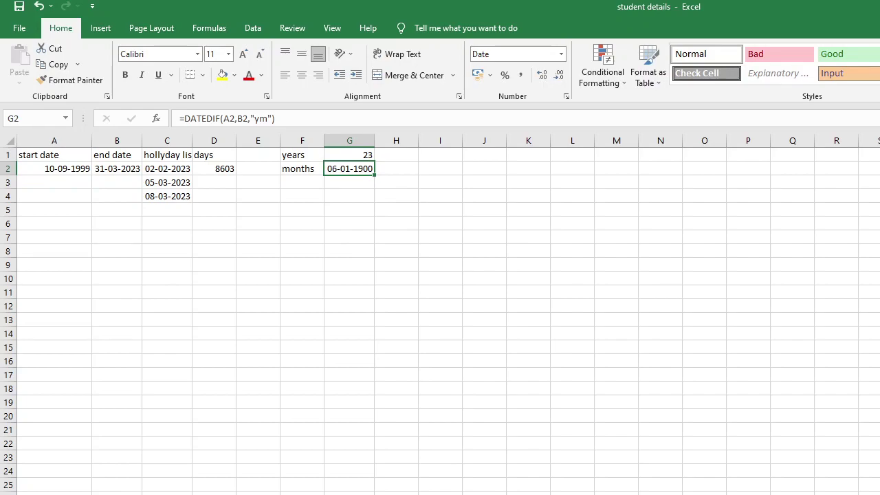
left_click(350, 155)
left_click(349, 168)
- Set G2's number format to General so it shows 6 instead of a date
key("alt+h")
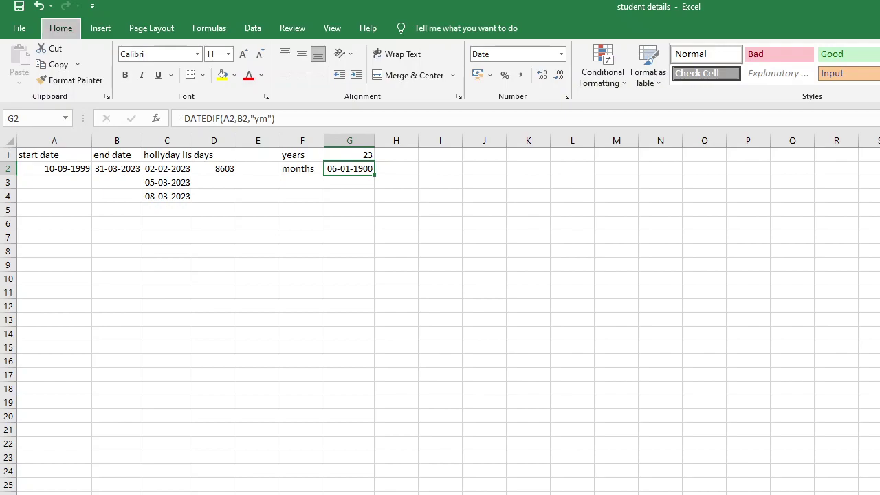
type("n")
type("g")
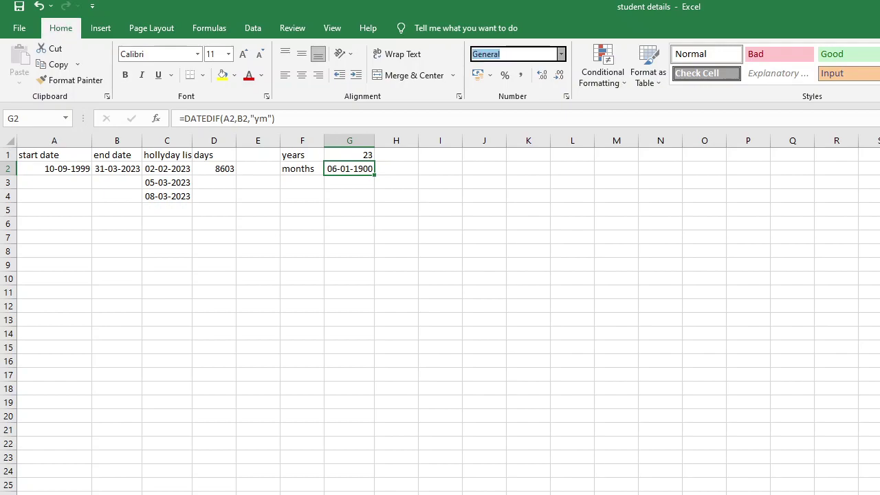
key("Return")
left_click(349, 155)
left_click(350, 168)
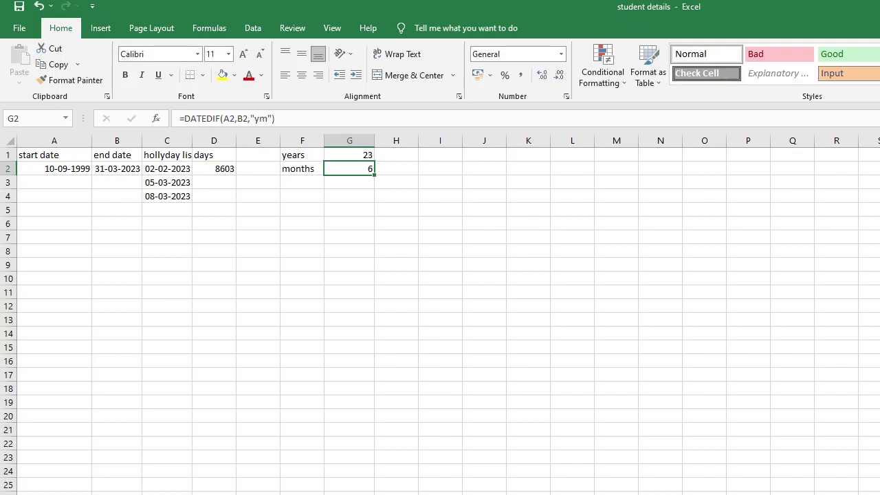
left_click(349, 154)
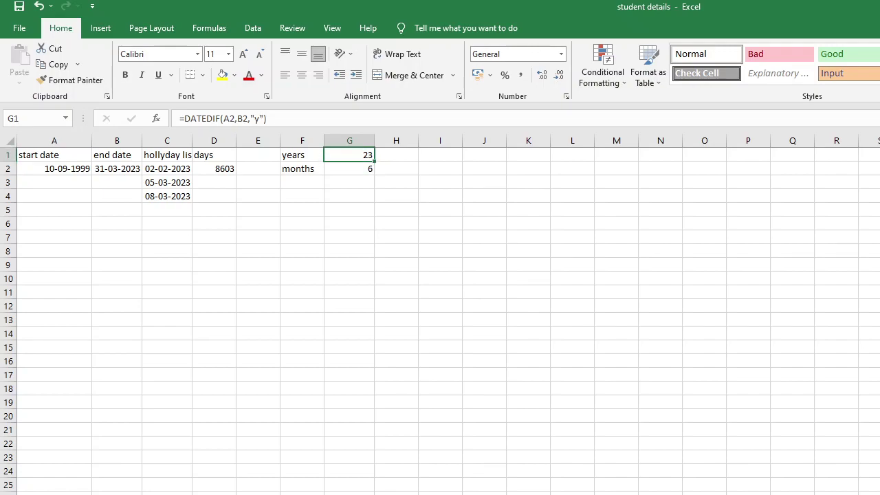
left_click(349, 169)
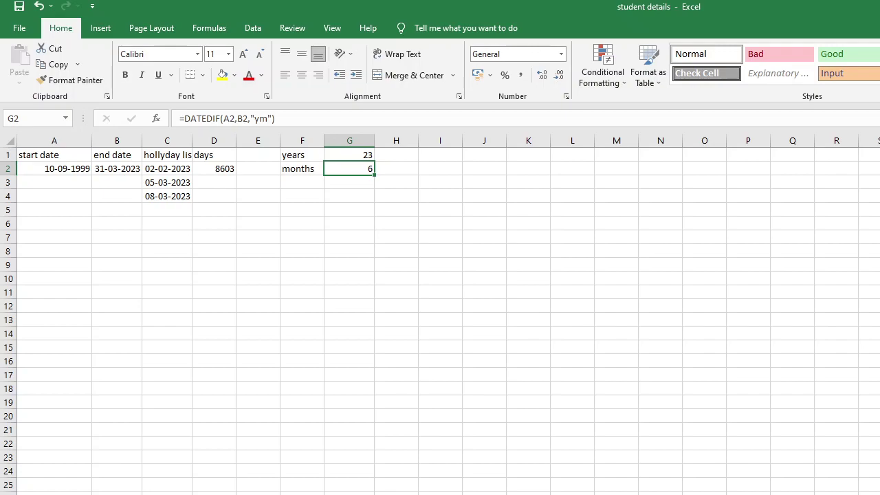
left_click(301, 168)
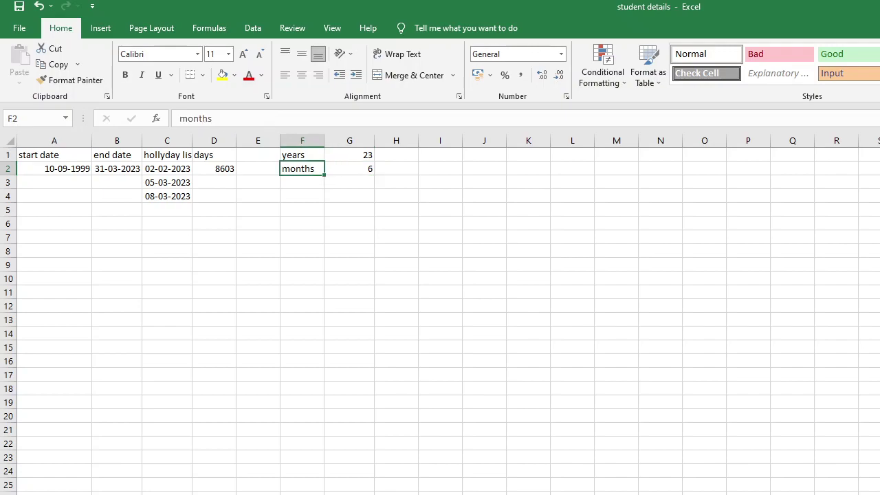
left_click(302, 183)
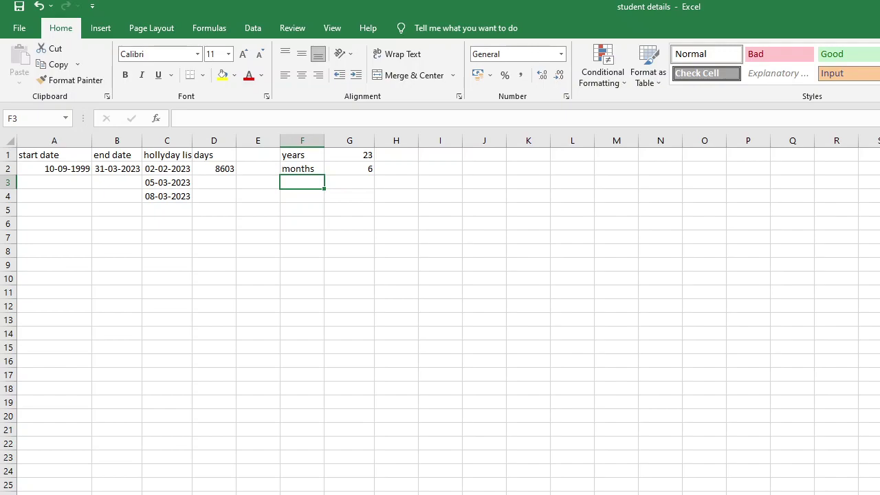
- Type the label 'day' in F3, below the months label, and select G3
type("day")
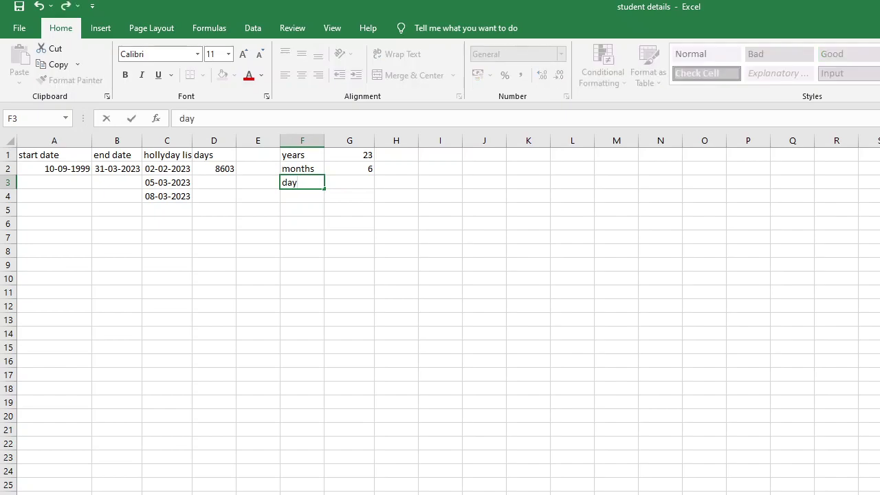
left_click(349, 182)
left_click(349, 168)
left_click(349, 182)
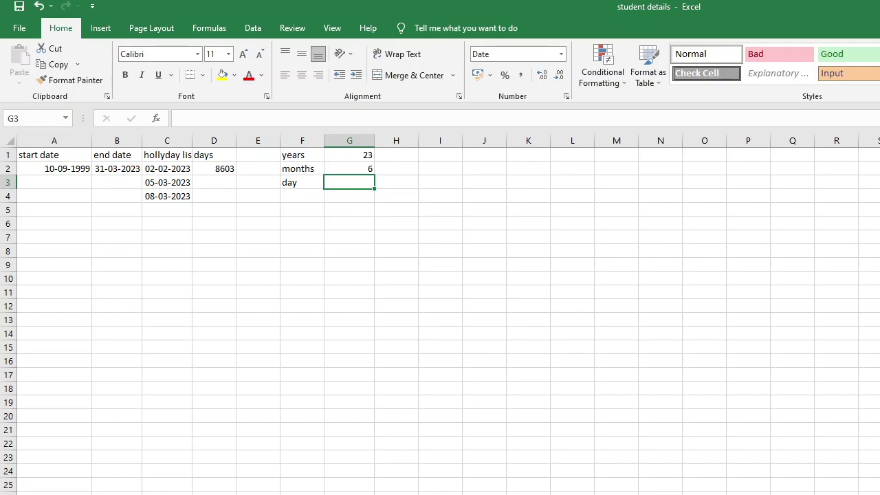
left_click(301, 182)
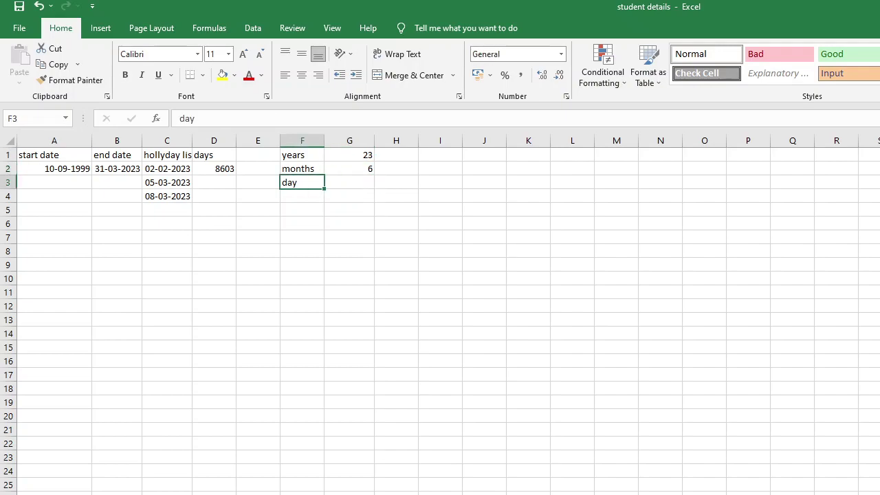
left_click(349, 182)
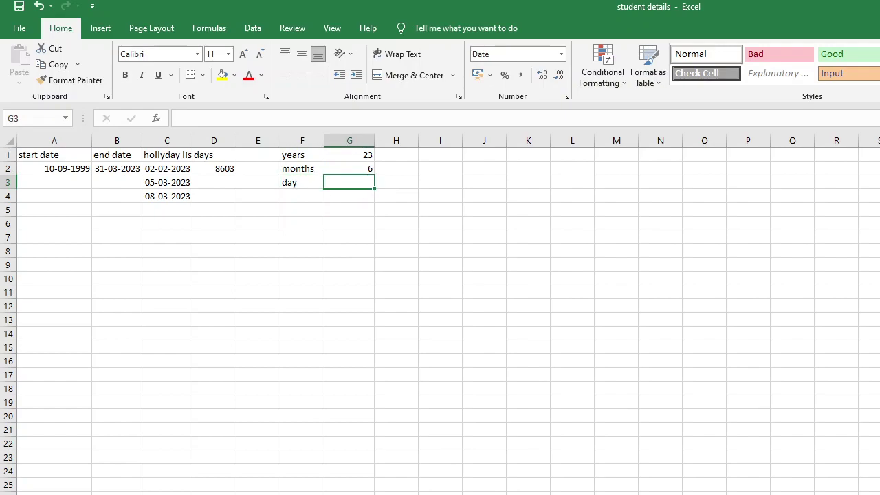
- Enter =DATEDIF(A2,B2,"md") in G3 to compute the leftover days
type("=")
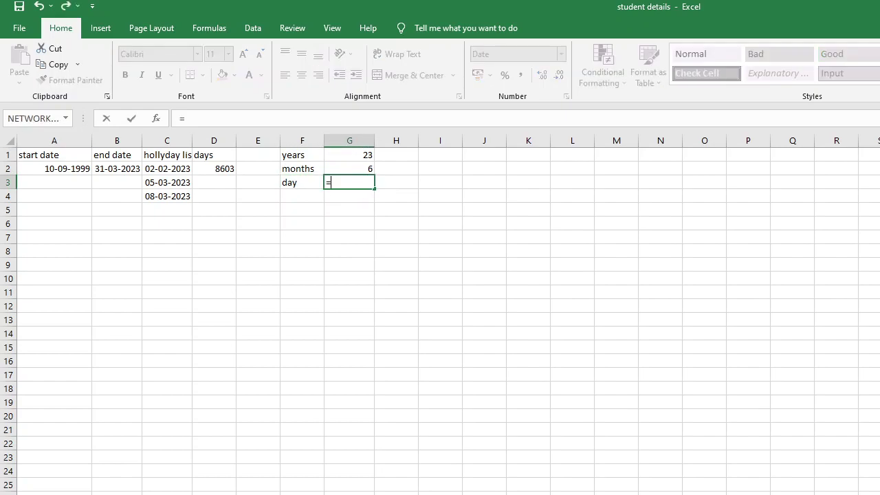
type("datedif(")
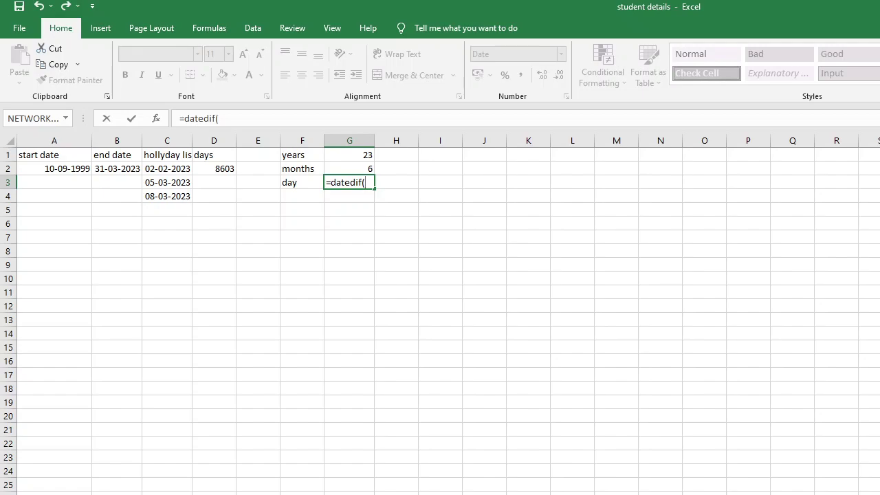
type("a2")
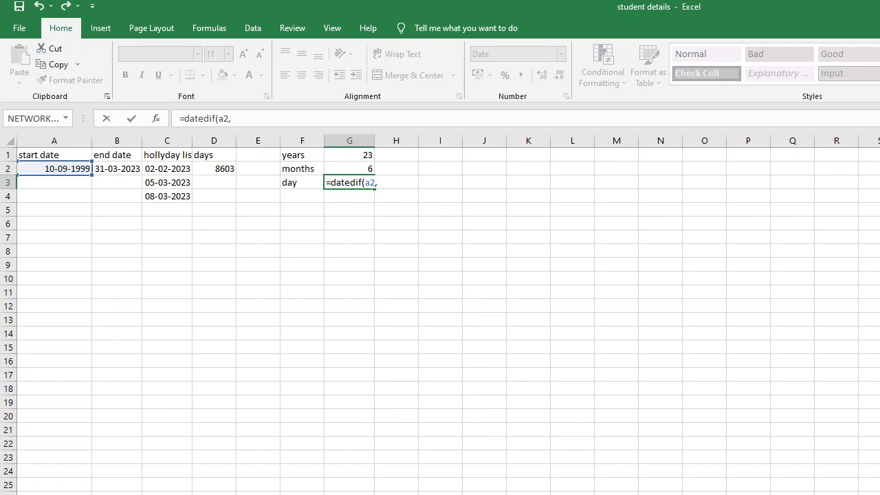
type(",b2")
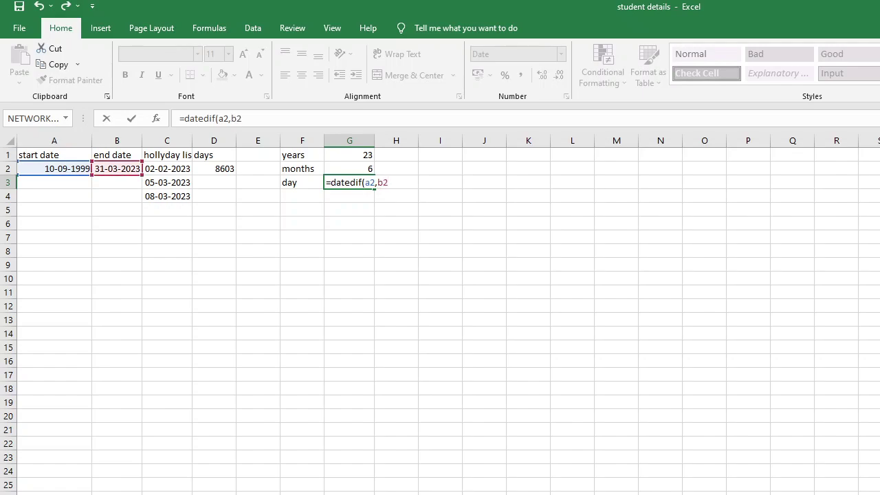
type(",\"md\")")
key("Return")
left_click(349, 183)
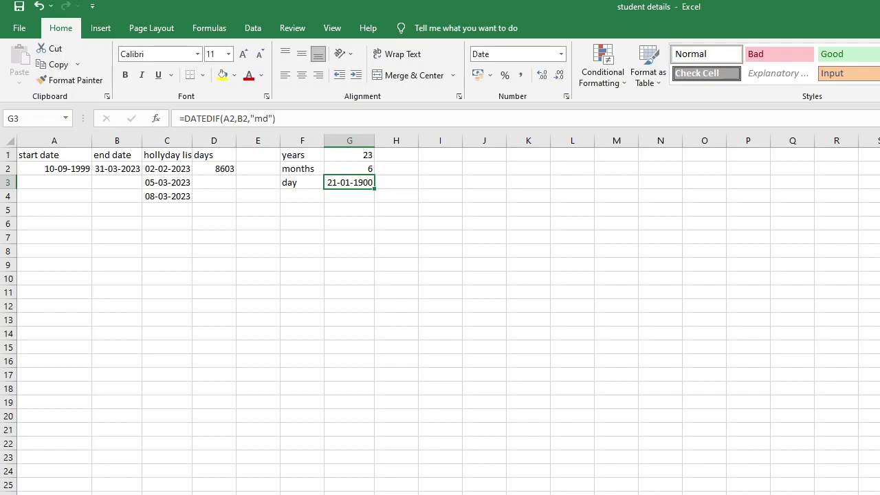
- Replace G3's Date number format with General so it shows 21
left_click(509, 54)
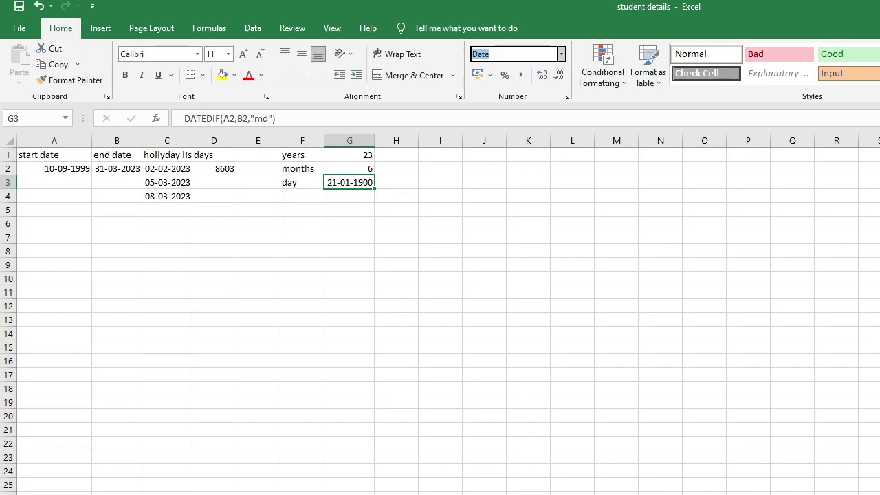
key("BackSpace")
type("General")
key("Return")
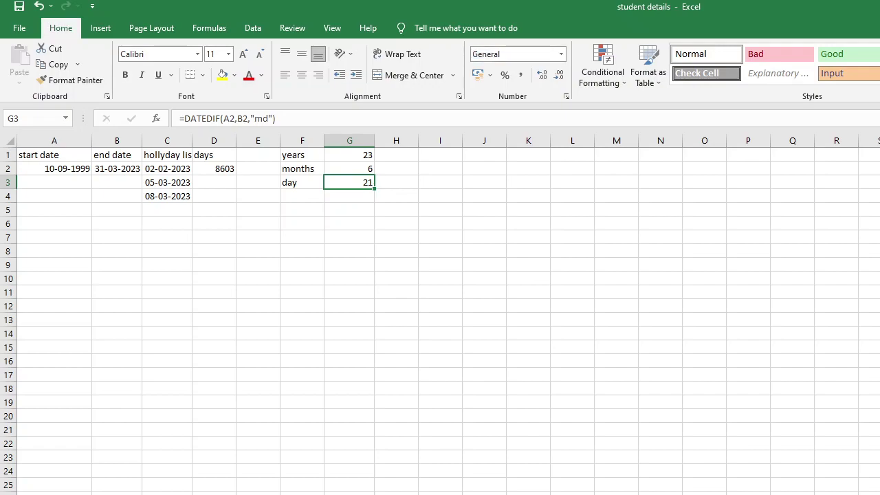
key("Down")
key("Up")
key("Down")
key("Left")
key("Up")
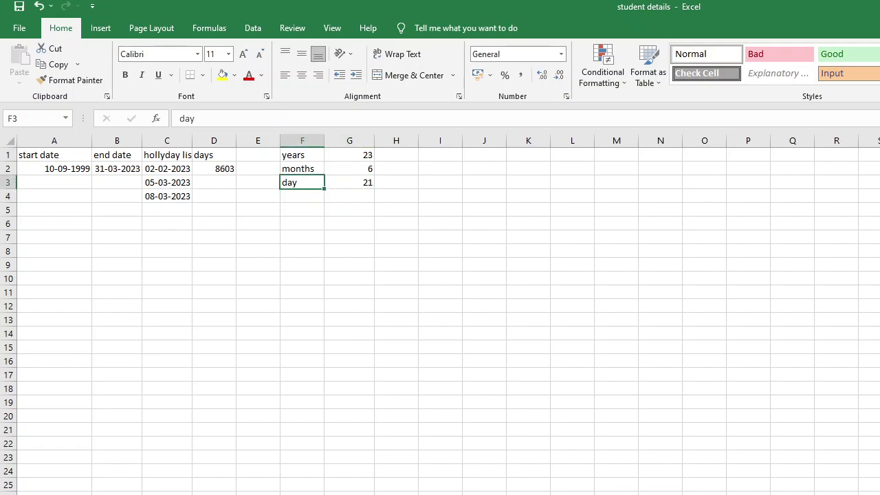
key("Down")
type("=")
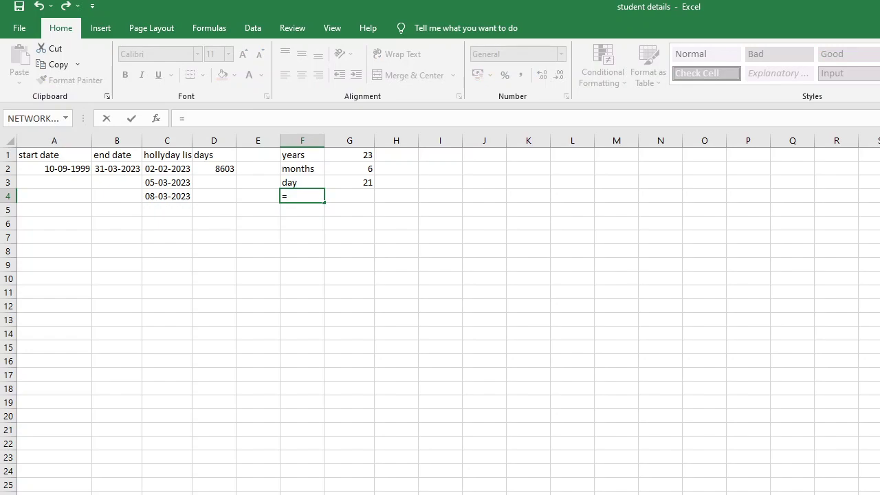
type("datedif(a2,")
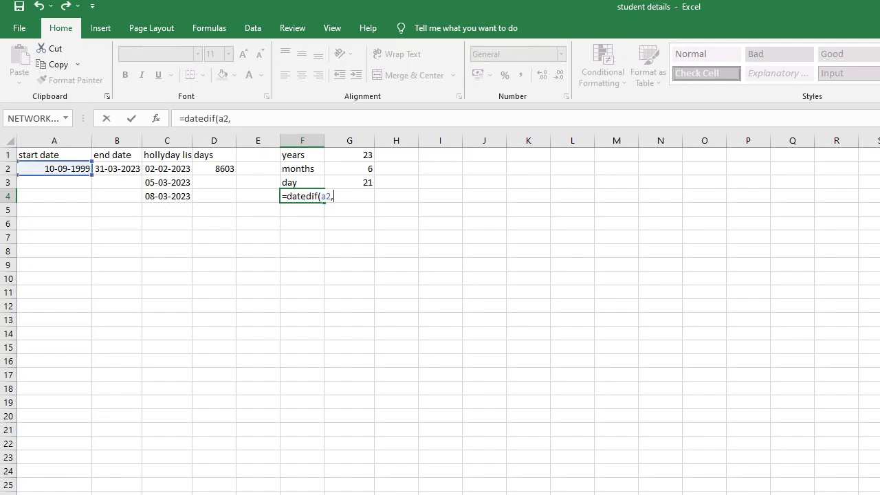
type("b2")
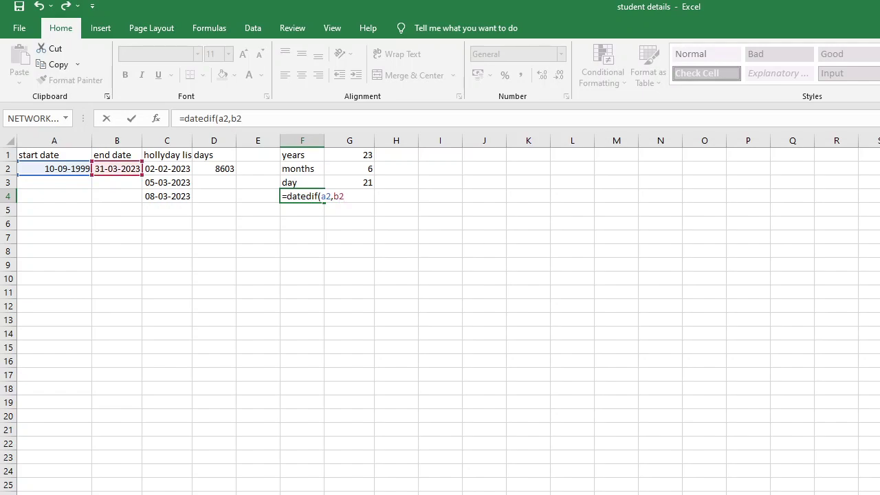
type(",\"m\")")
key("ctrl+Return")
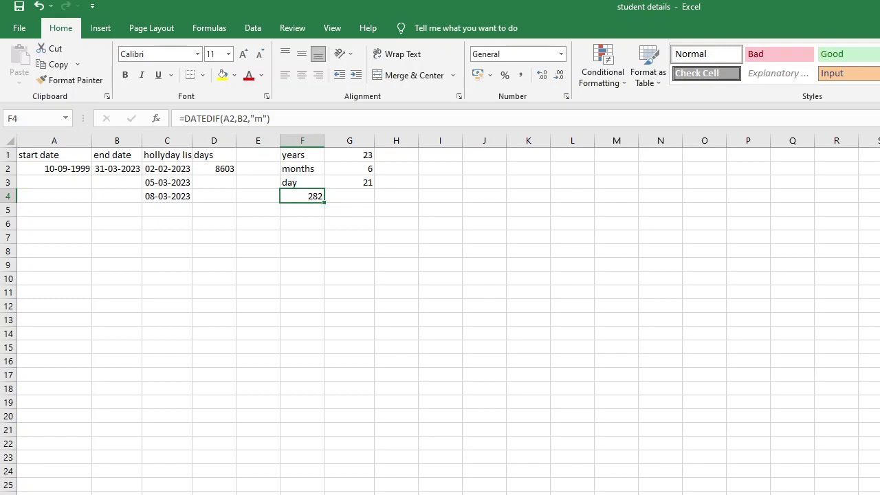
key("ctrl+c")
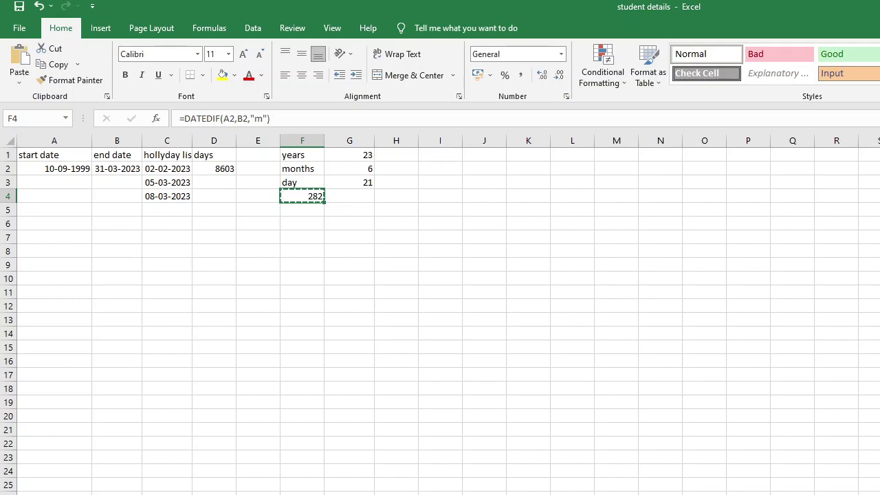
key("BackSpace")
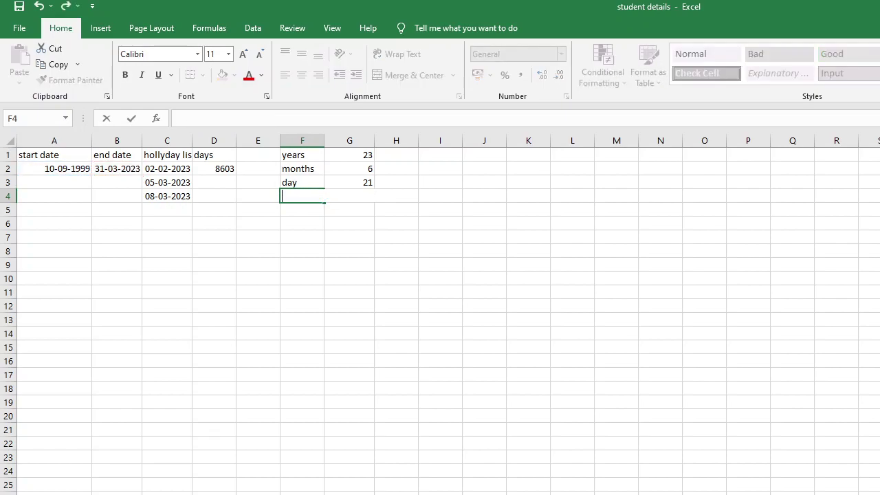
left_click(302, 182)
left_click(302, 196)
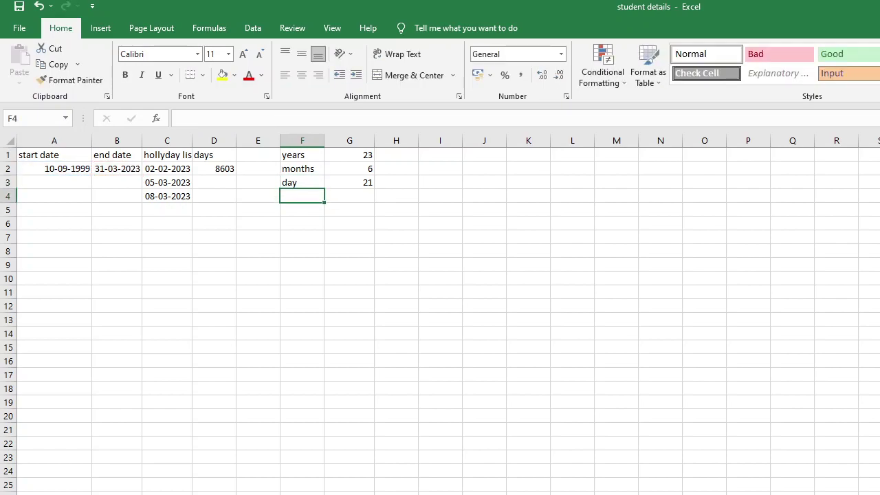
- Label F4 'months' and enter =DATEDIF(A2,B2,"m") in G4
type("months")
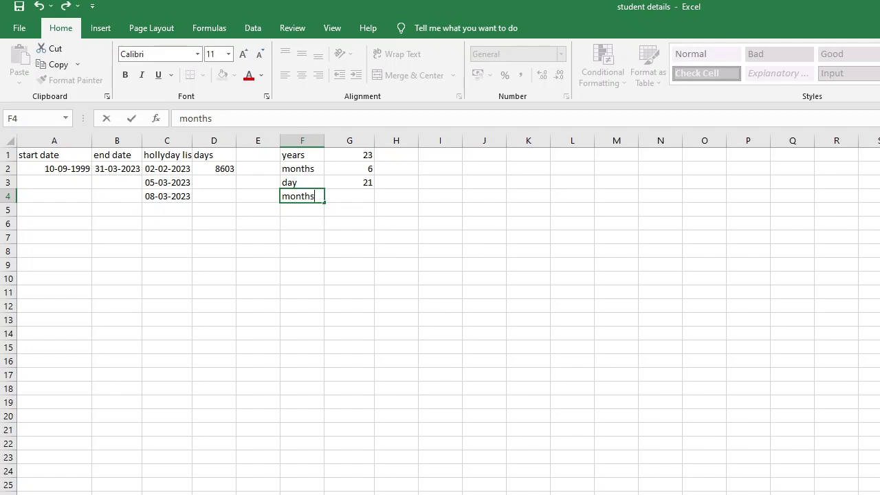
key("Tab")
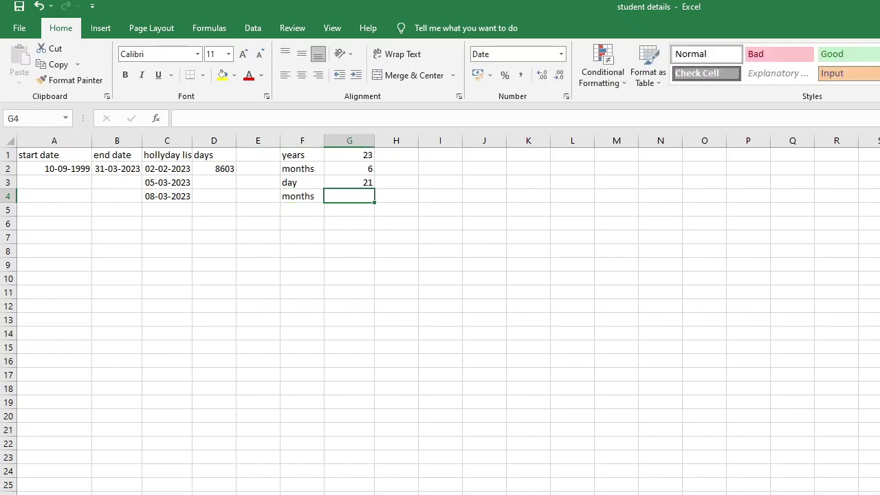
type("=")
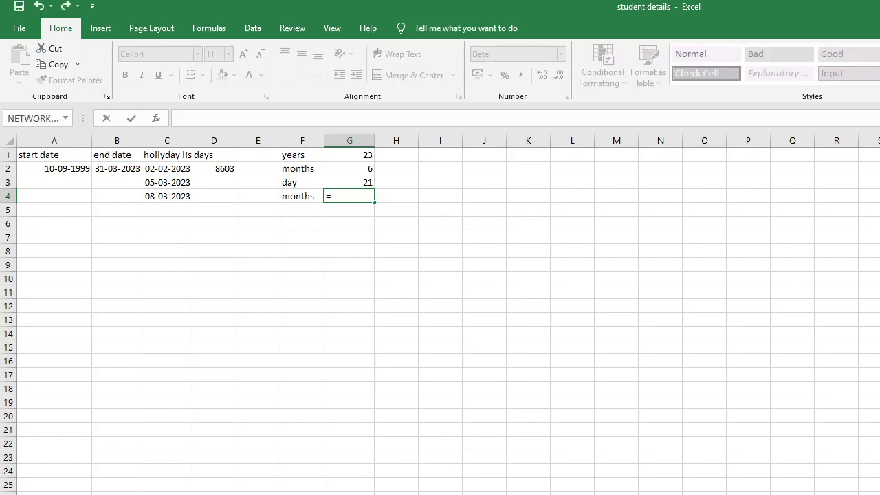
type("datedif(")
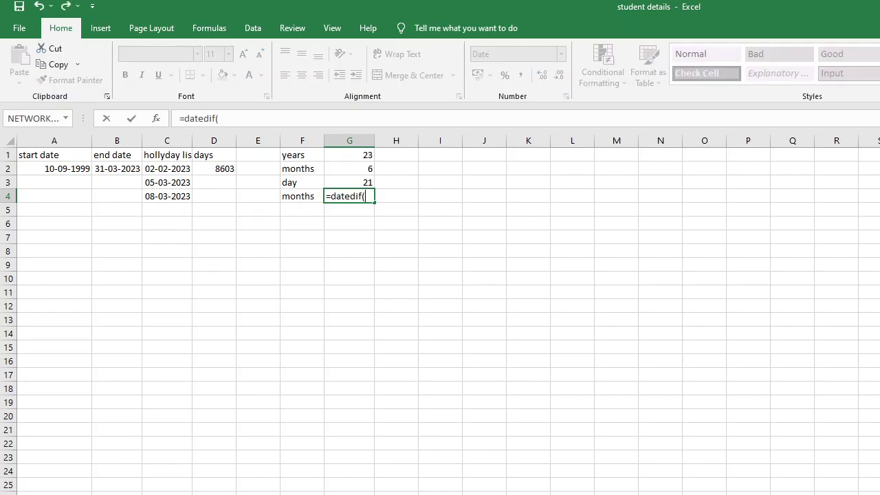
type("a2,")
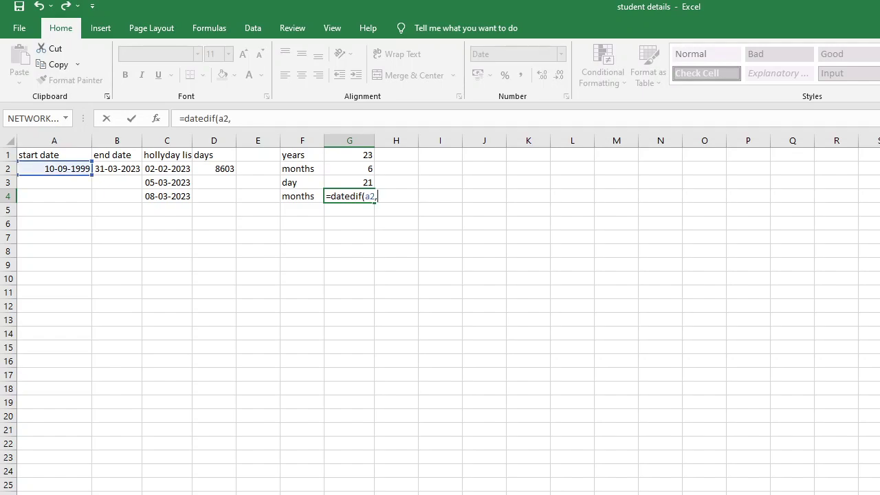
type("b2,")
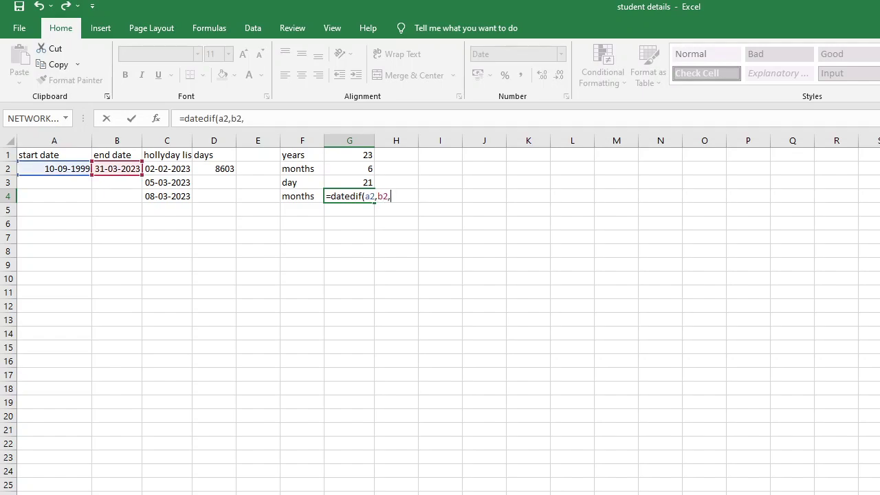
type("\"m\")")
key("Return")
left_click(349, 196)
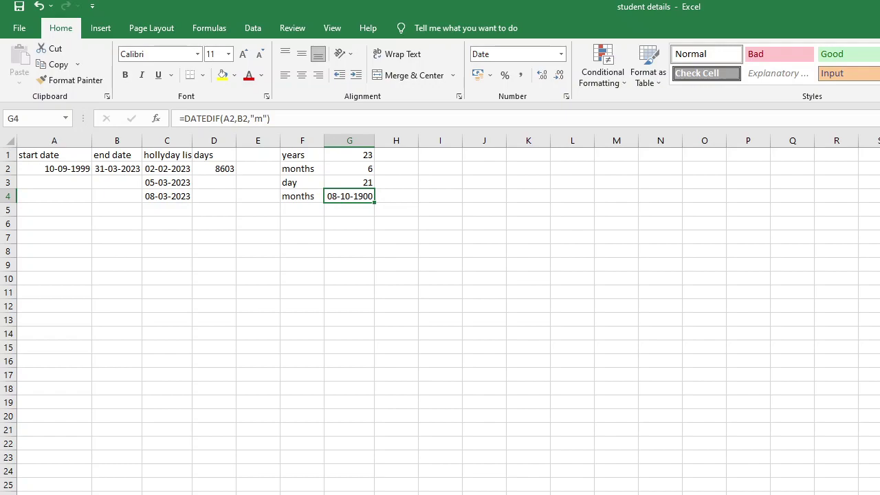
- Switch G4's number format from Date to General so it shows 282
key("alt+h")
key("n")
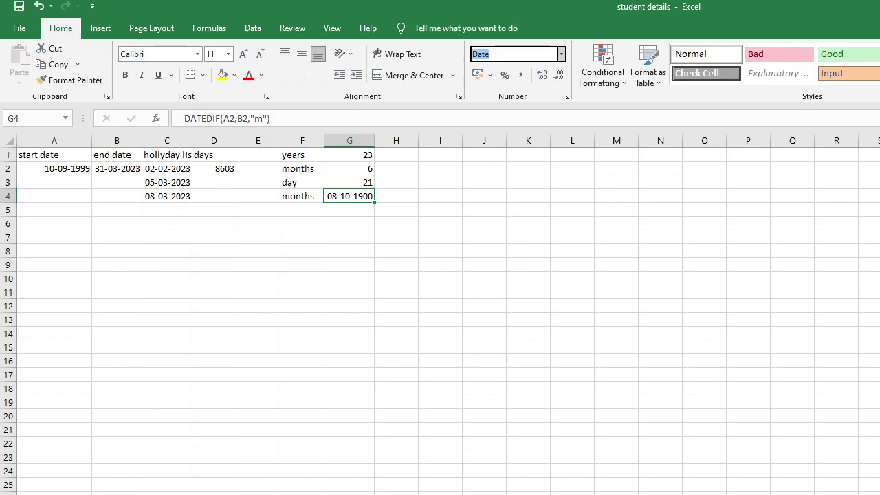
key("Up")
key("Return")
key("Return")
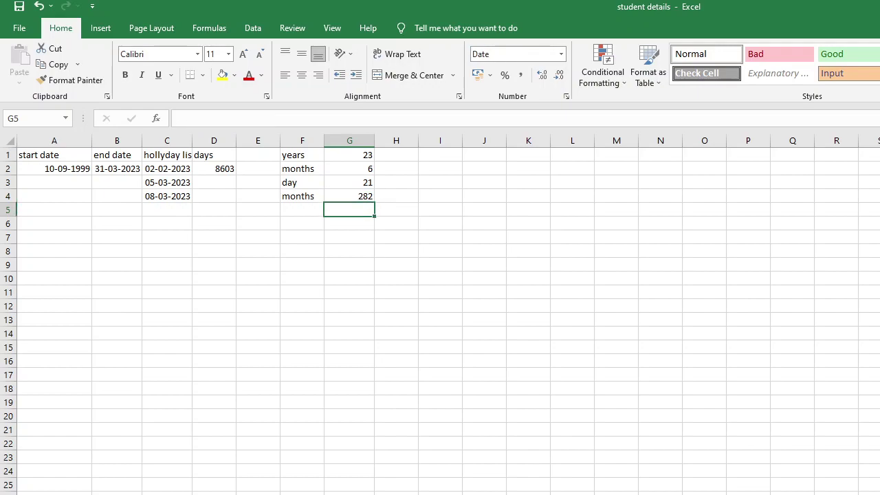
left_click(349, 196)
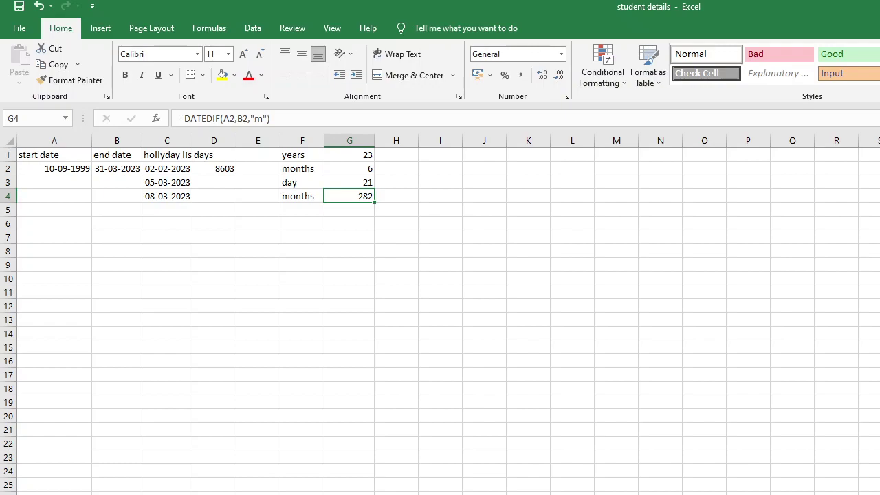
left_click(349, 210)
- Label F5 'days' and enter =DATEDIF(A2,B2,"d") in G5
left_click(302, 210)
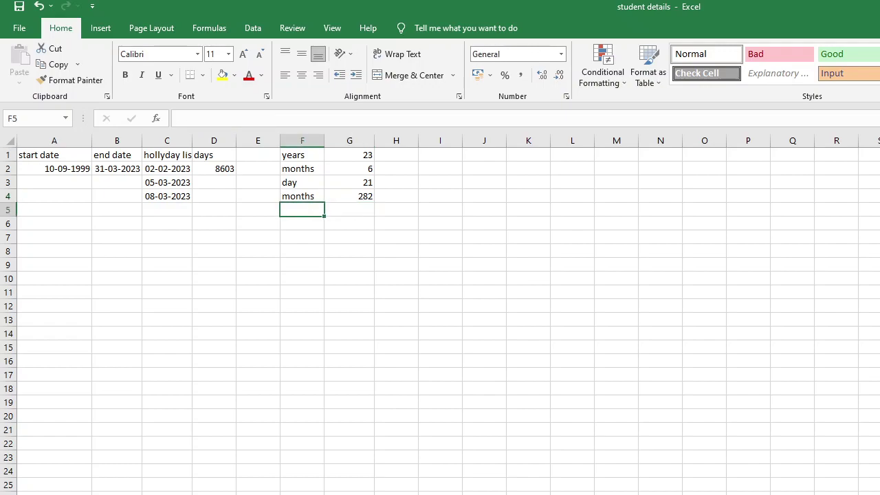
left_click(301, 196)
left_click(302, 209)
type("ys")
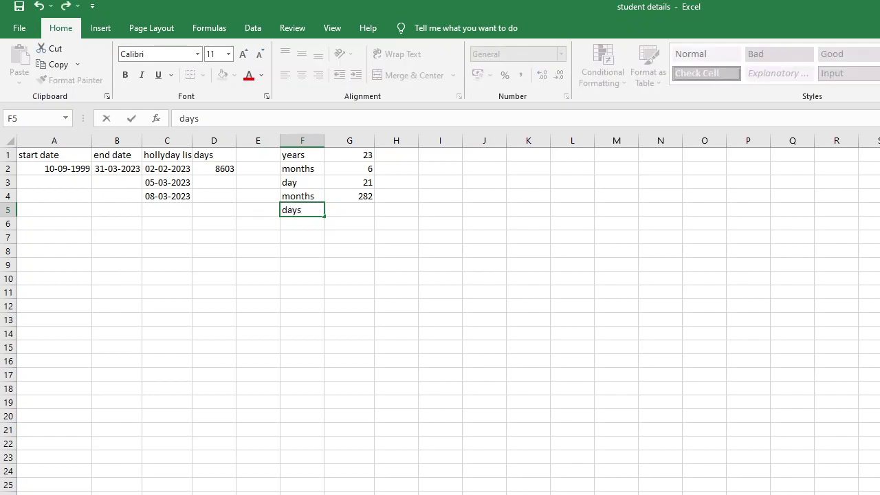
key("Tab")
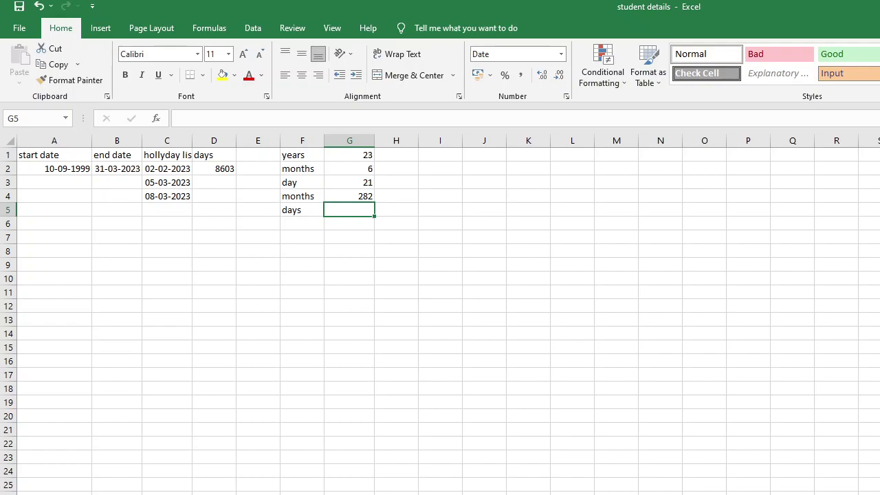
type("=day")
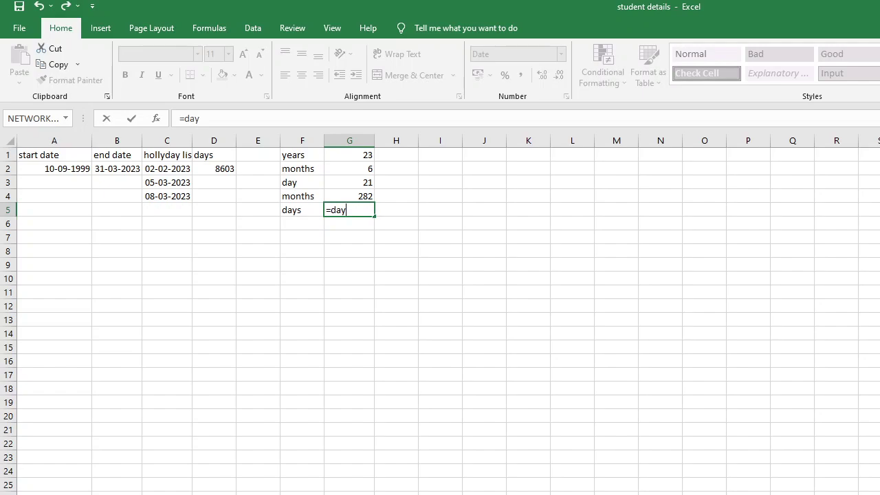
key("BackSpace")
key("BackSpace")
key("BackSpace")
type("datedif(a2")
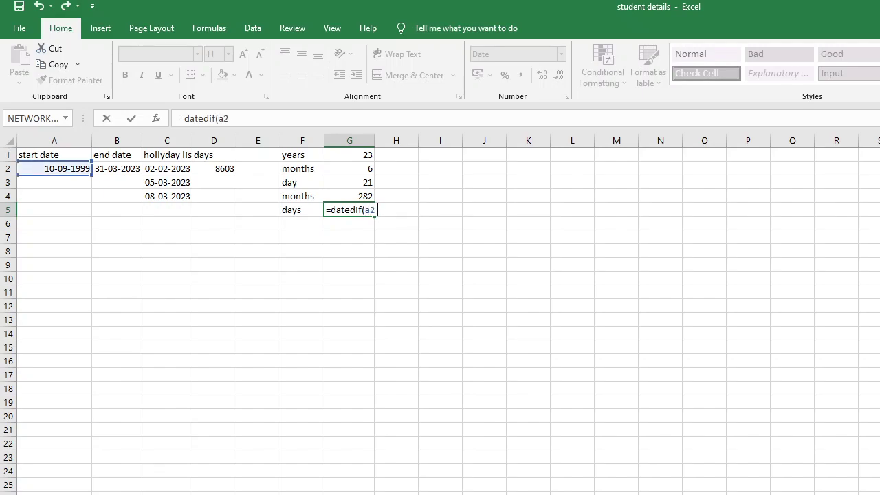
type(",b2,")
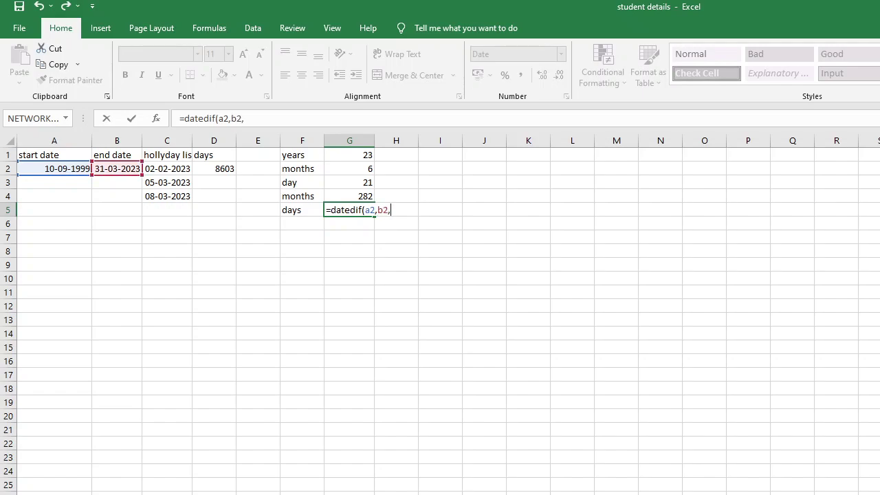
type("\"d\")")
key("Return")
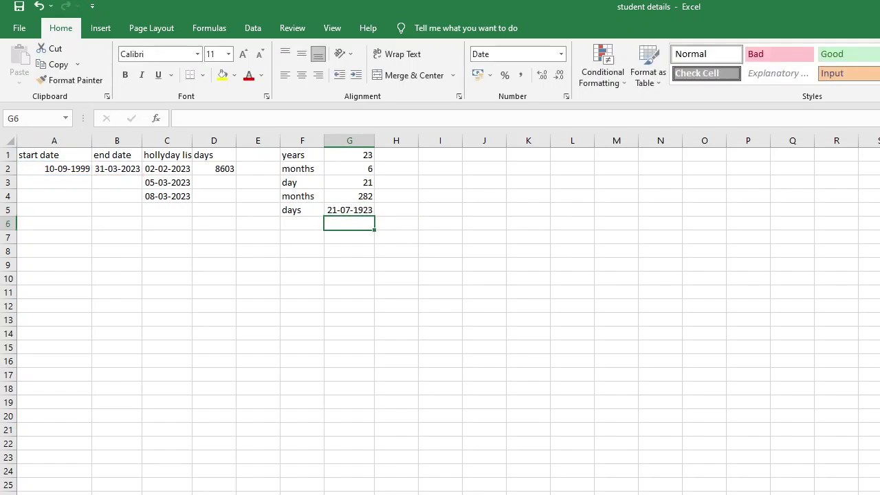
- Change G5's number format to General so it shows 8603 total days
left_click(349, 210)
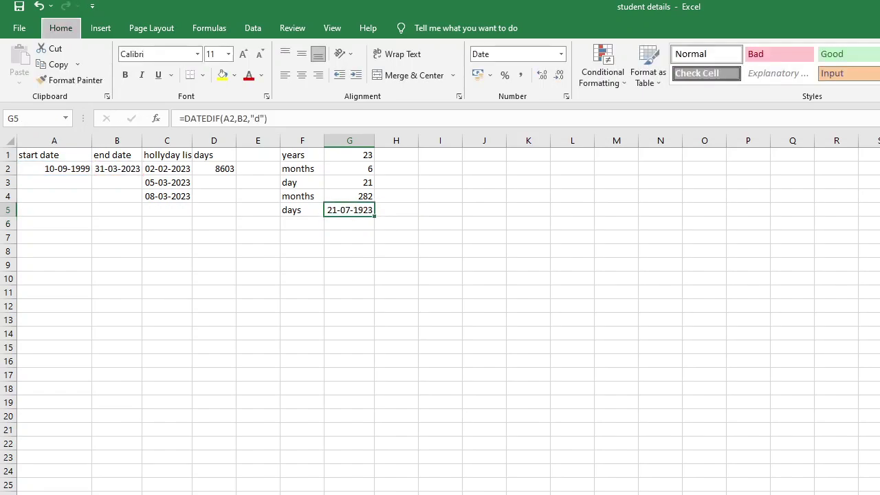
left_click(508, 54)
key("Down")
key("Return")
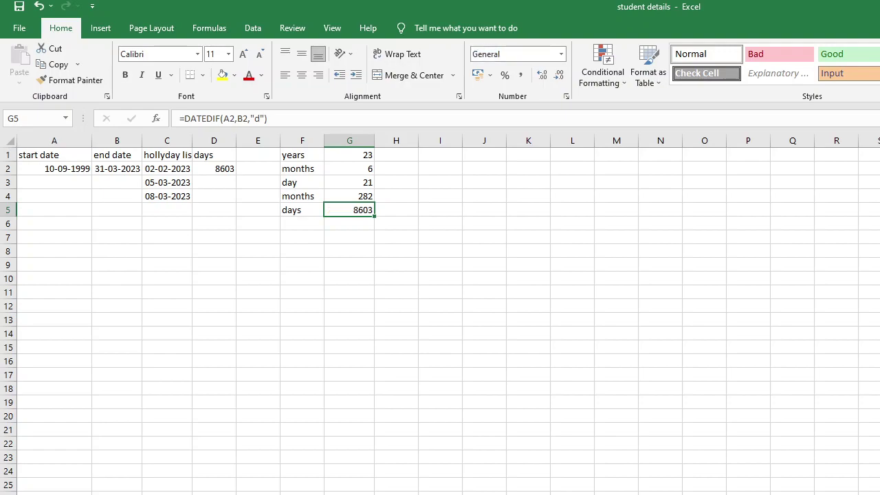
key("Down")
key("Up")
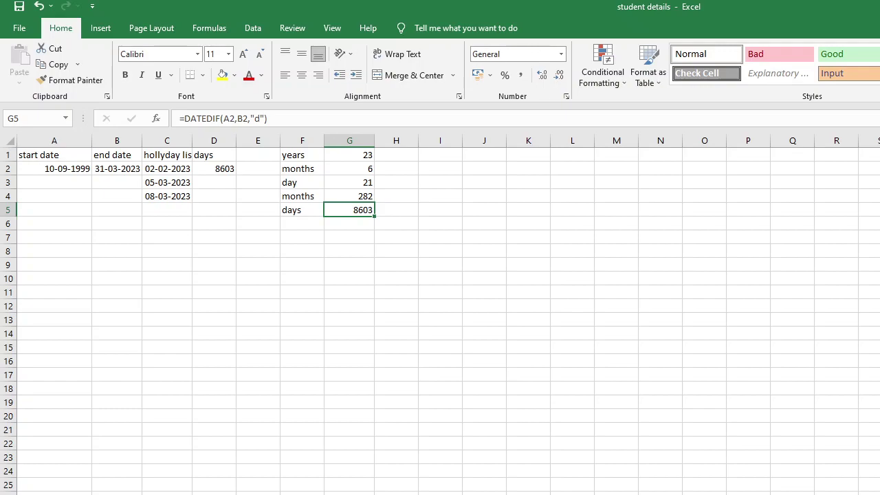
- Enter =workdays(B2,10) in cell F6, which produces a #NAME? error
left_click(349, 223)
left_click(302, 224)
left_click(302, 210)
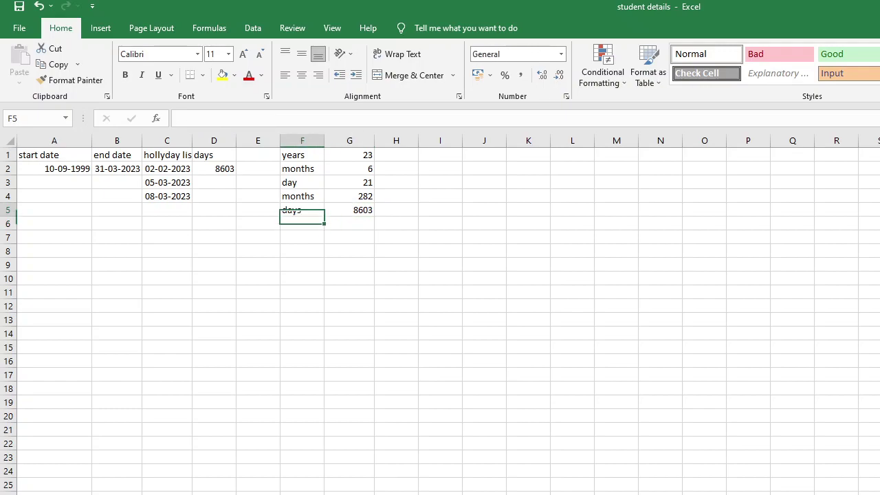
left_click(302, 224)
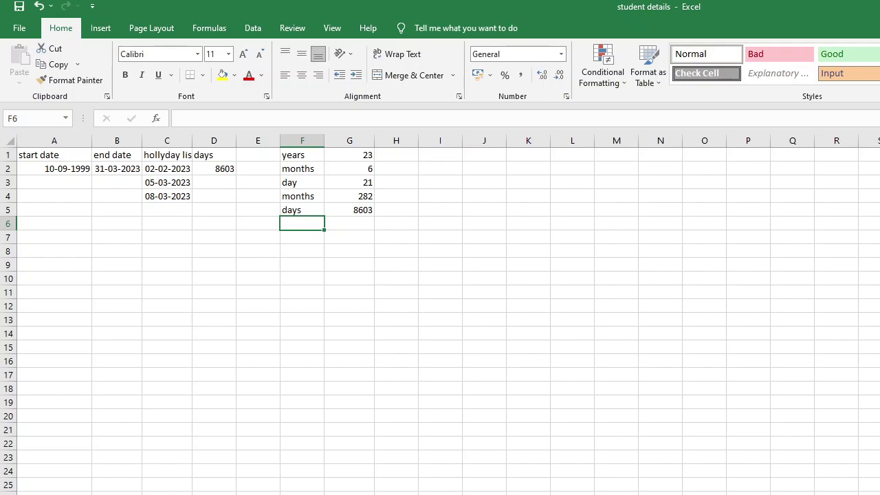
type("=")
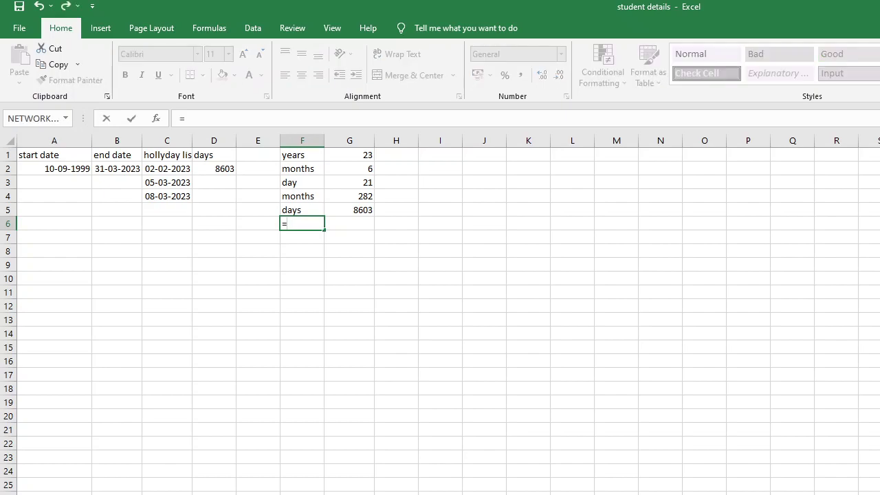
type("workdays")
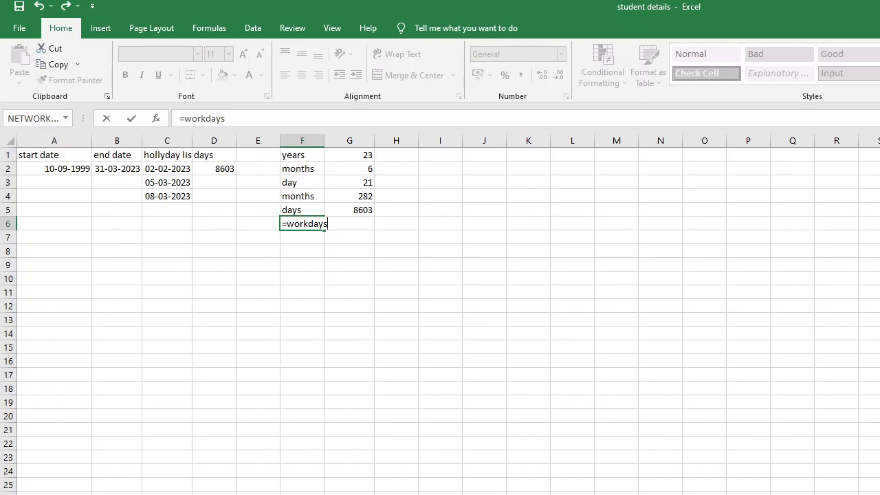
type("(b2")
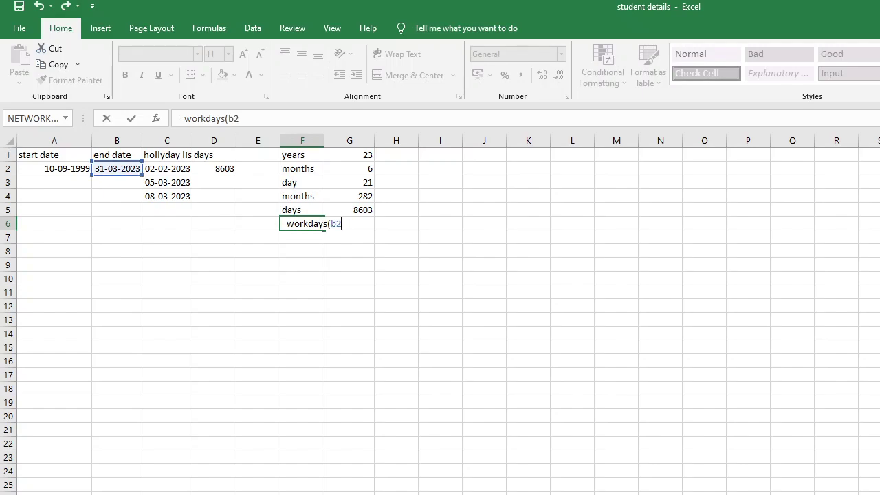
type(",10)")
key("Return")
left_click(302, 224)
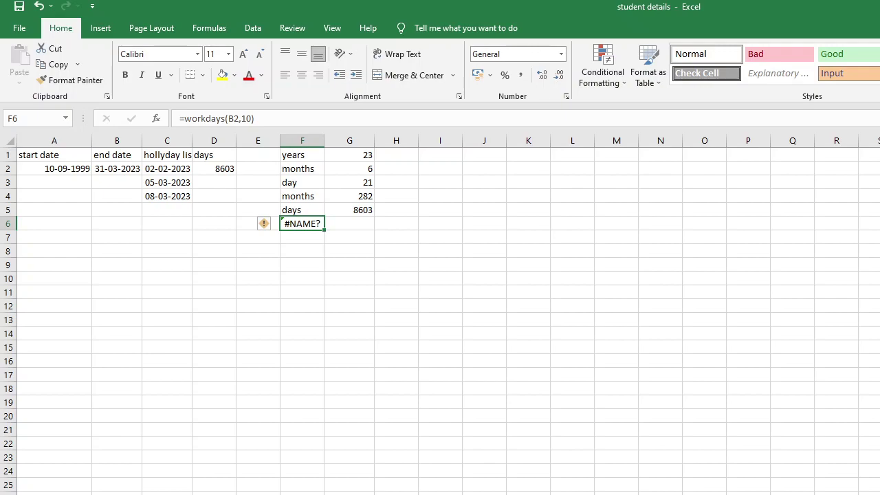
- Erase the broken =workdays(B2,10) formula from F6, briefly trying NETWORKDAYS, until the cell is empty
key("Down")
key("Up")
key("F2")
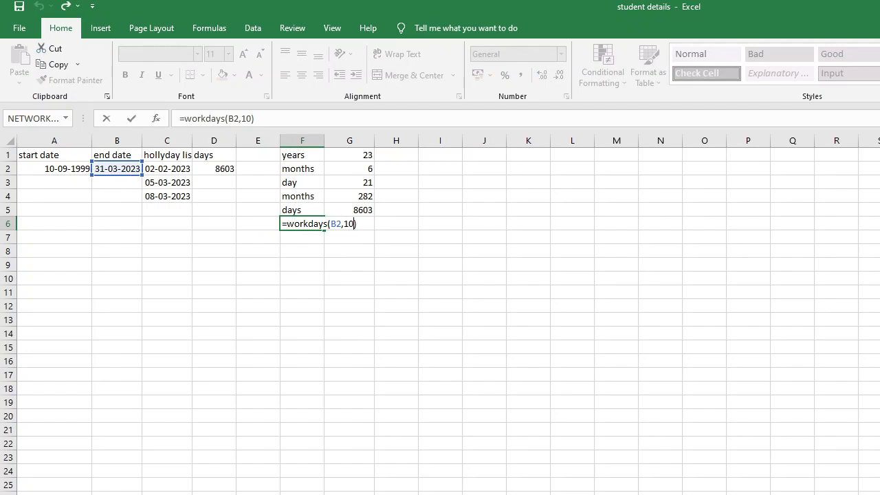
key("BackSpace")
key("BackSpace")
key("BackSpace")
key("BackSpace")
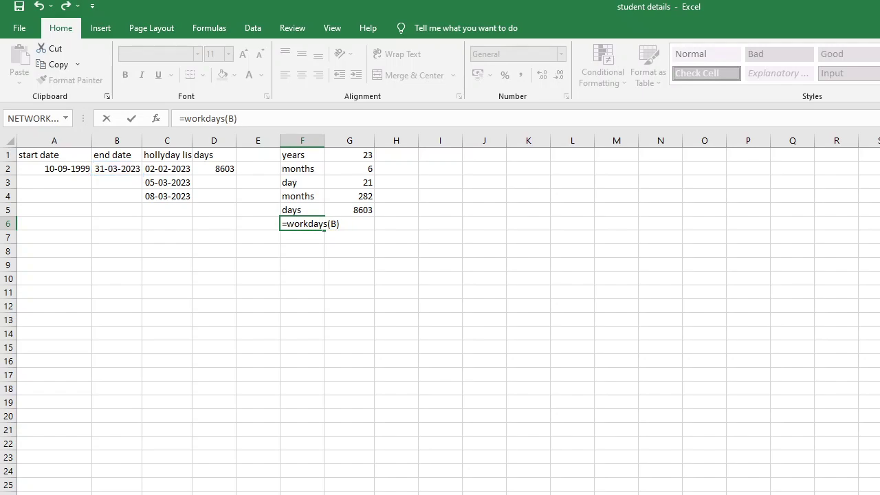
key("BackSpace")
key("Delete")
key("BackSpace")
key("Tab")
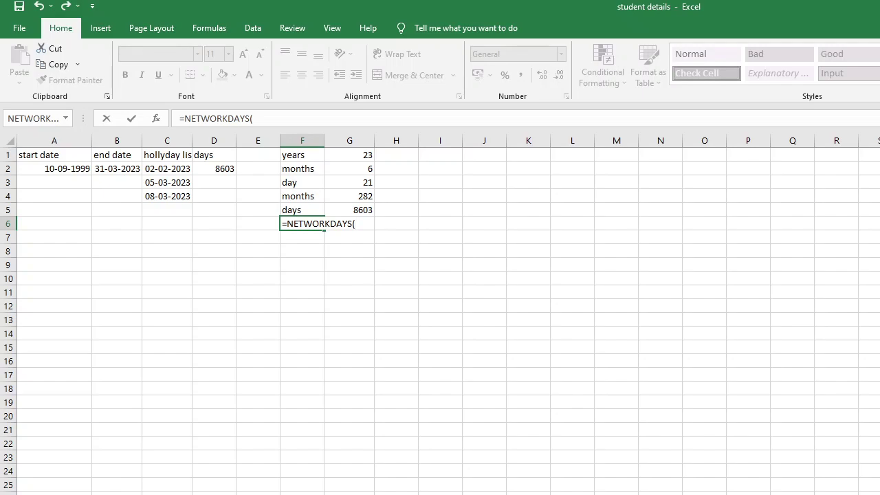
key("BackSpace")
key("BackSpace")
key("BackSpace")
key("BackSpace")
key("BackSpace")
key("BackSpace")
key("BackSpace")
key("BackSpace")
key("BackSpace")
key("BackSpace")
key("BackSpace")
key("BackSpace")
key("BackSpace")
key("BackSpace")
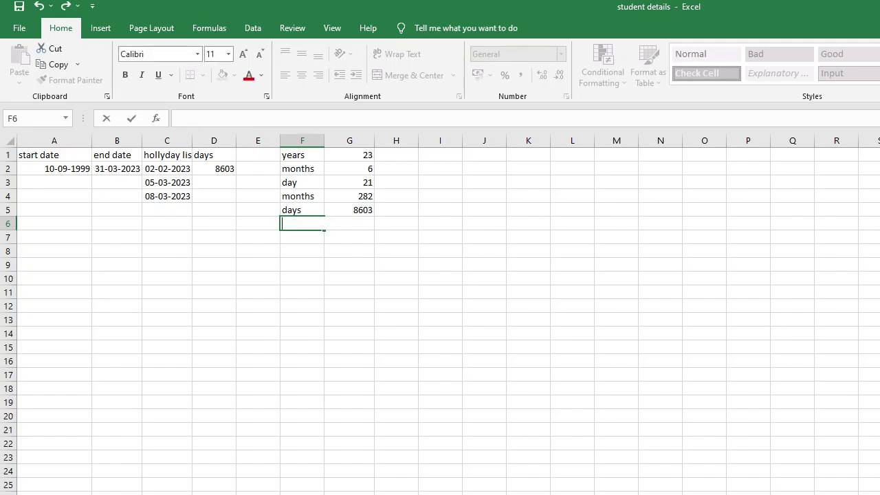
- Enter =WORKDAY(B2,10) in F6 for 10 workdays after the end date
type("wo")
key("BackSpace")
key("BackSpace")
type("=")
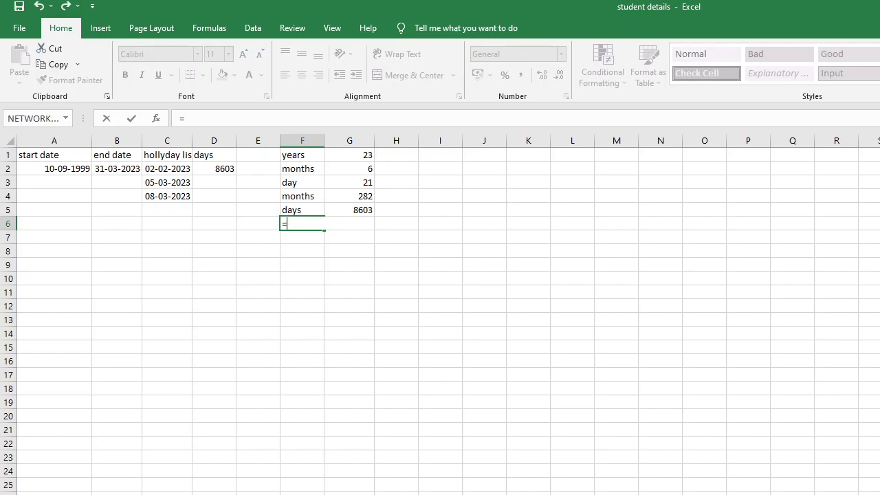
type("workd")
key("Tab")
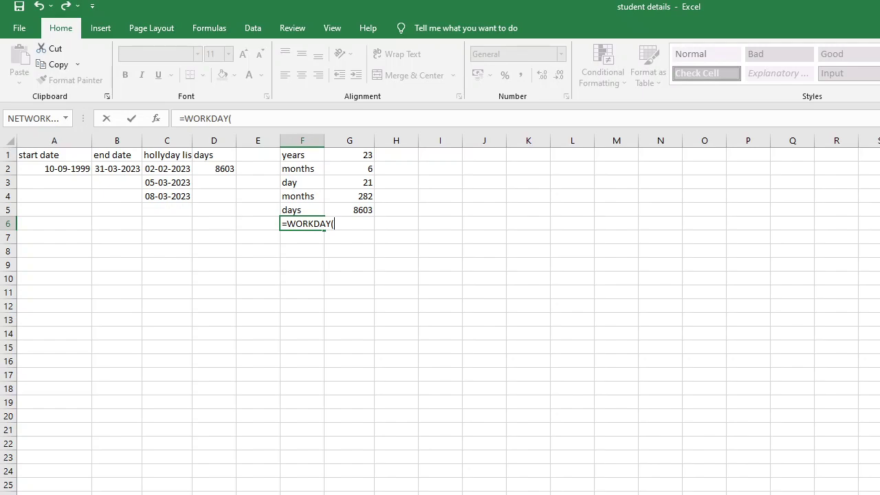
type("b2,")
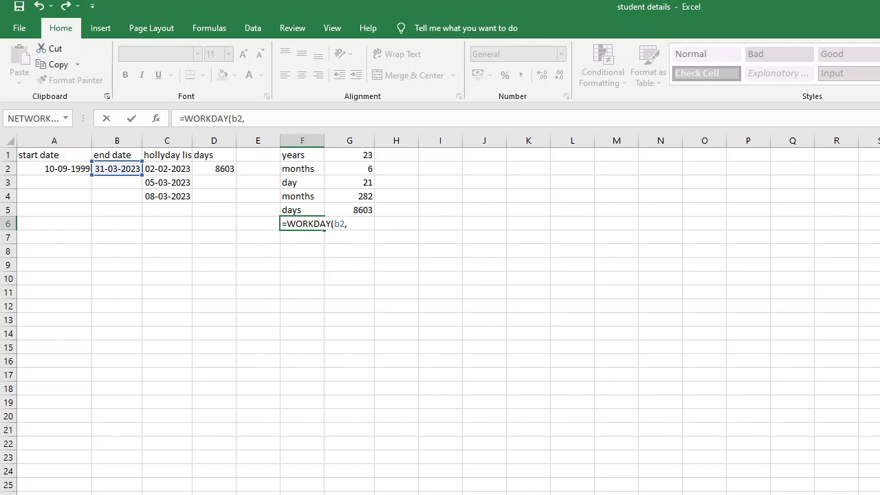
type("10)")
key("Return")
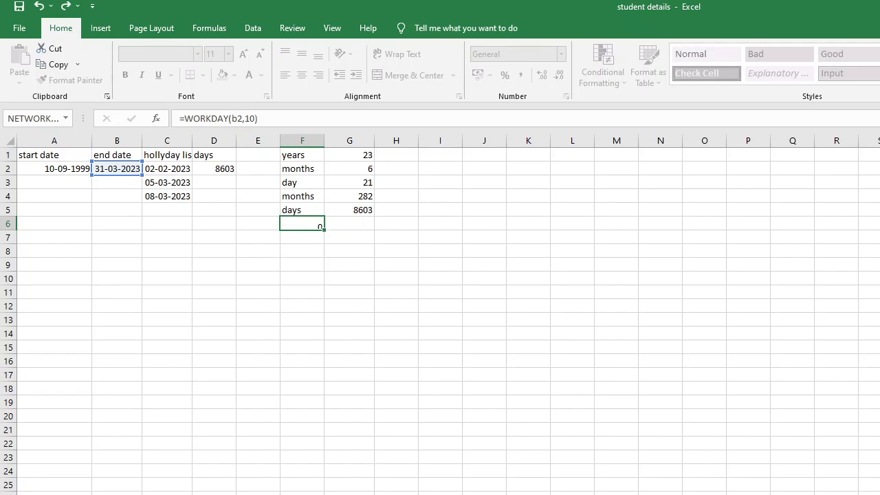
- Format F6 as Long Date so it shows 14 April 2023
left_click(302, 223)
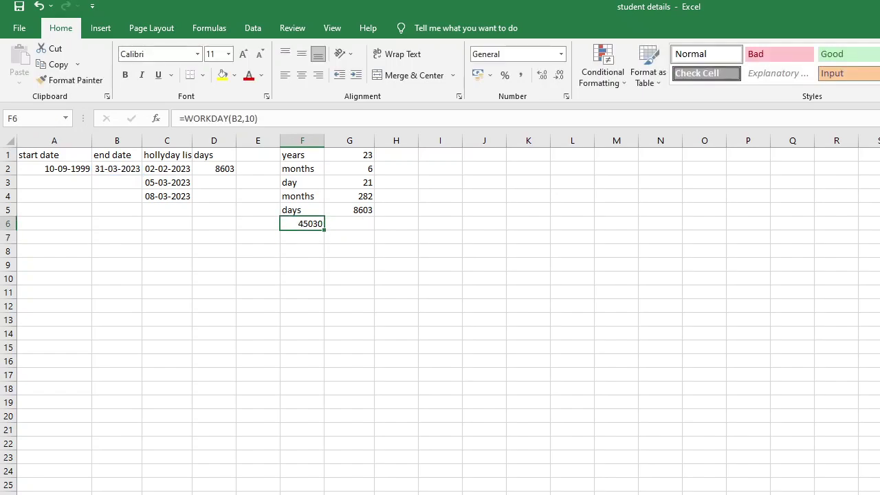
left_click(516, 53)
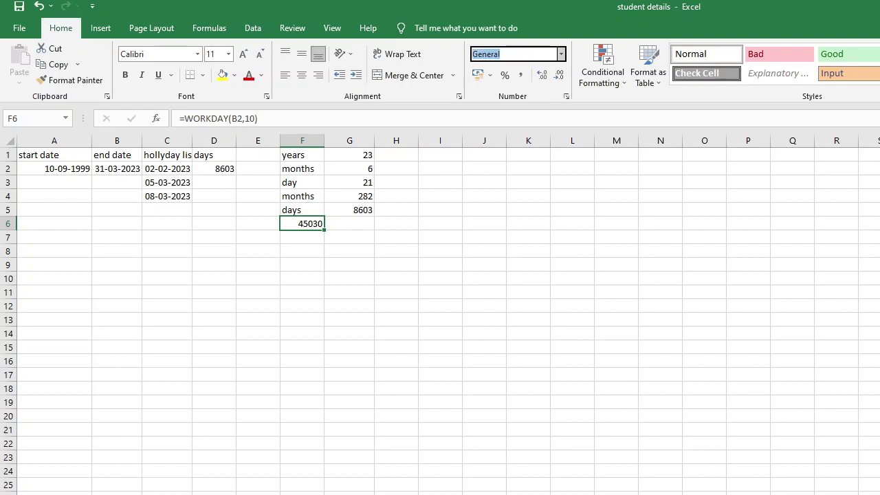
key("Down")
key("Down")
key("Down")
key("Down")
key("Down")
key("Return")
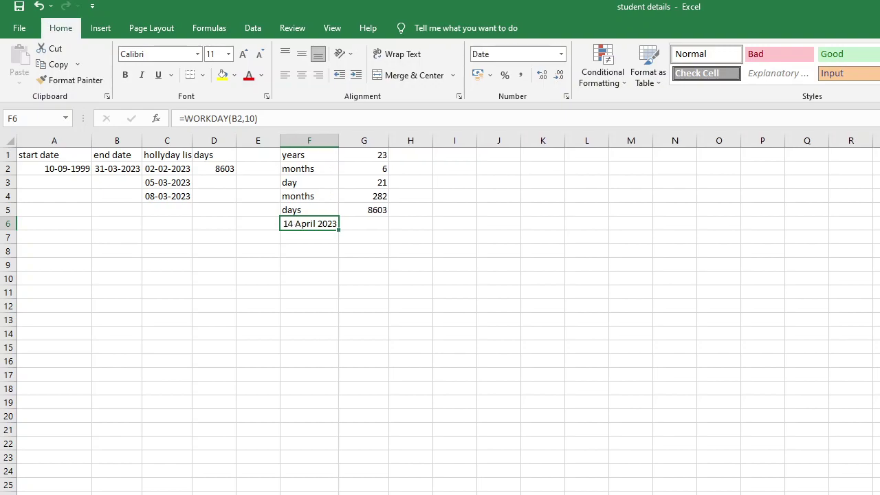
left_click(308, 237)
left_click(308, 224)
- Enter =WORKDAY.INTL(B2,10,11,) in F7 for 10 workdays with weekend code 11
left_click(309, 237)
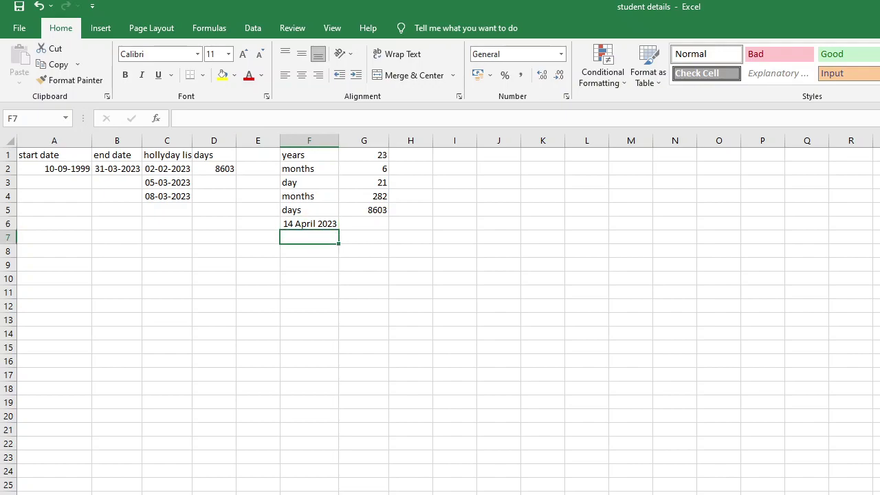
left_click(309, 224)
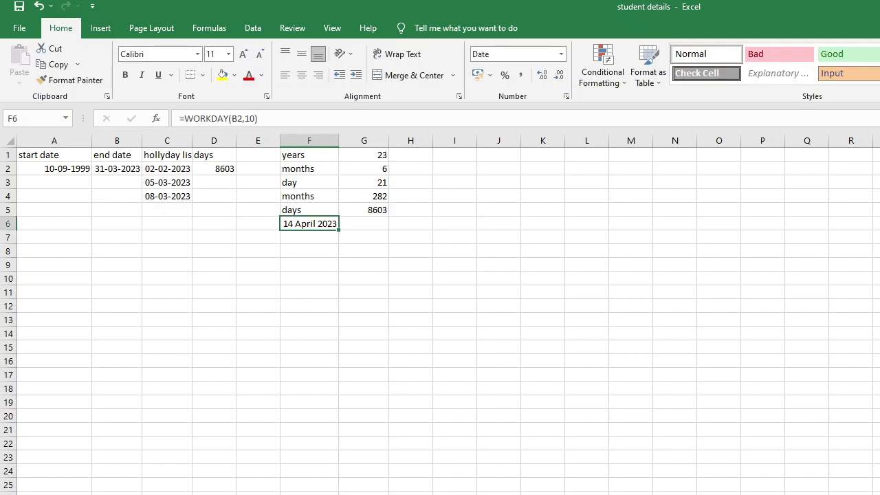
left_click(308, 237)
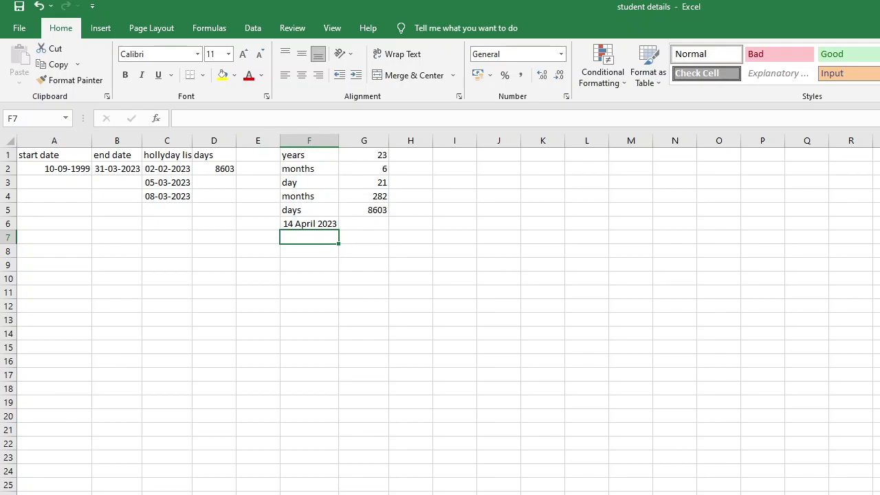
type("=")
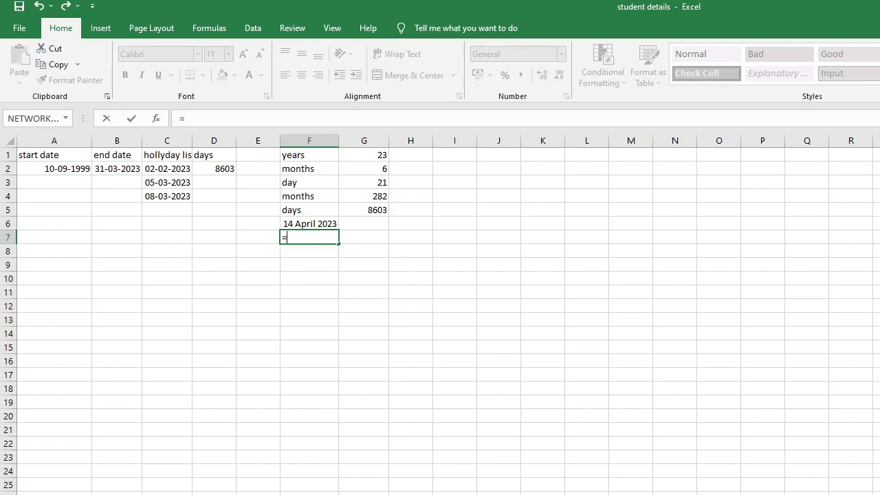
type("workday.")
type("intl(")
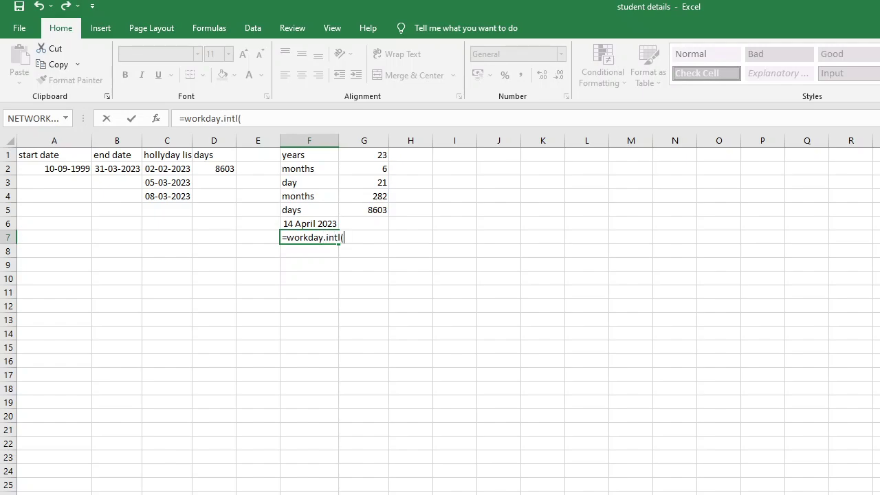
type("b2,")
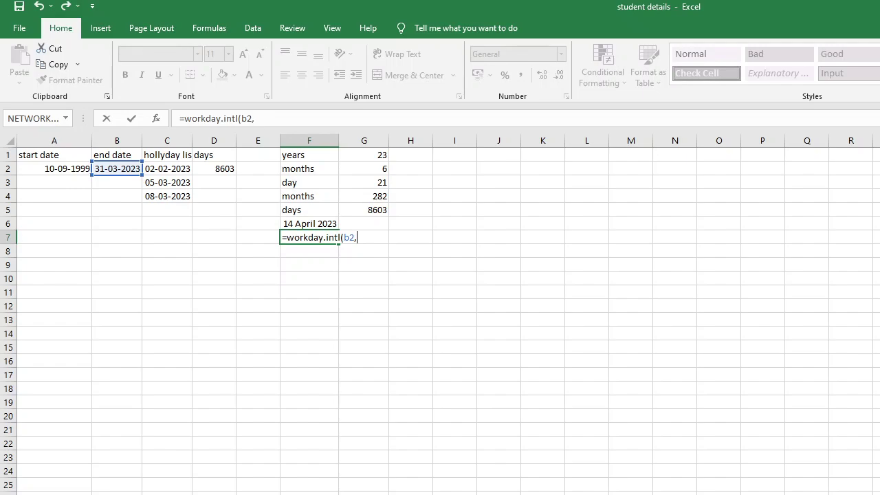
type("10,11,)")
key("Return")
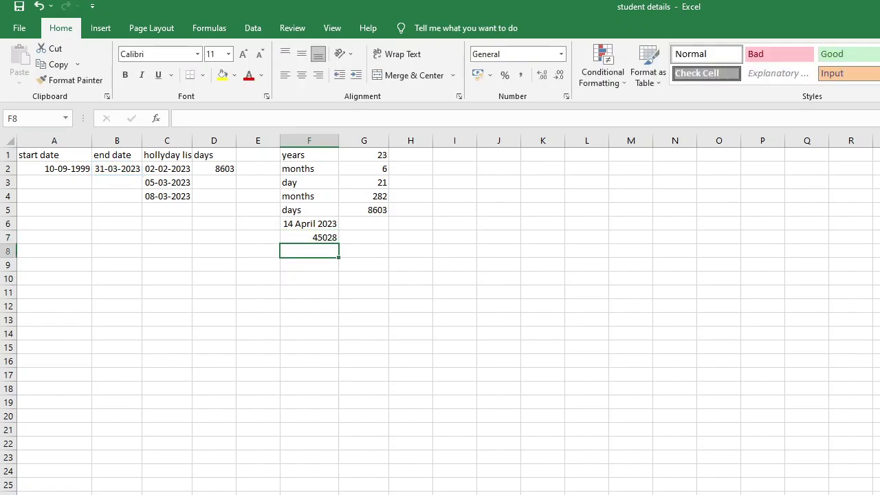
- Apply a long date format to F7 so it displays 12 April 2023
left_click(309, 237)
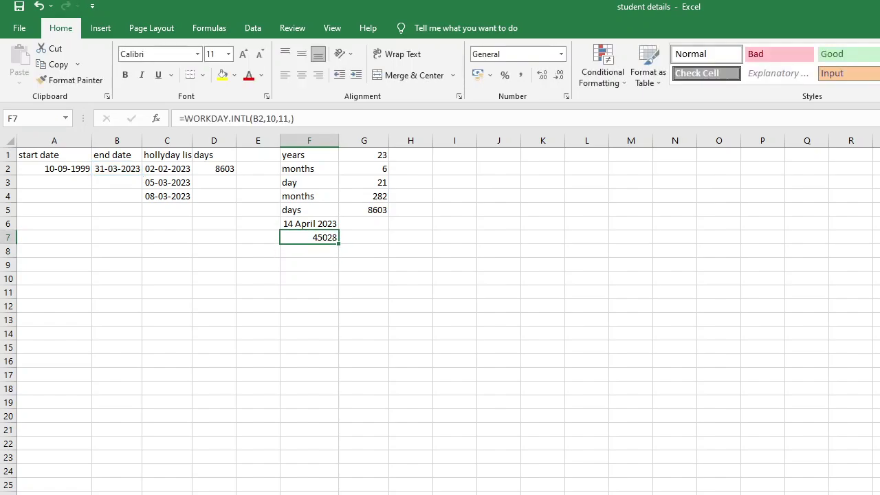
key("alt+h")
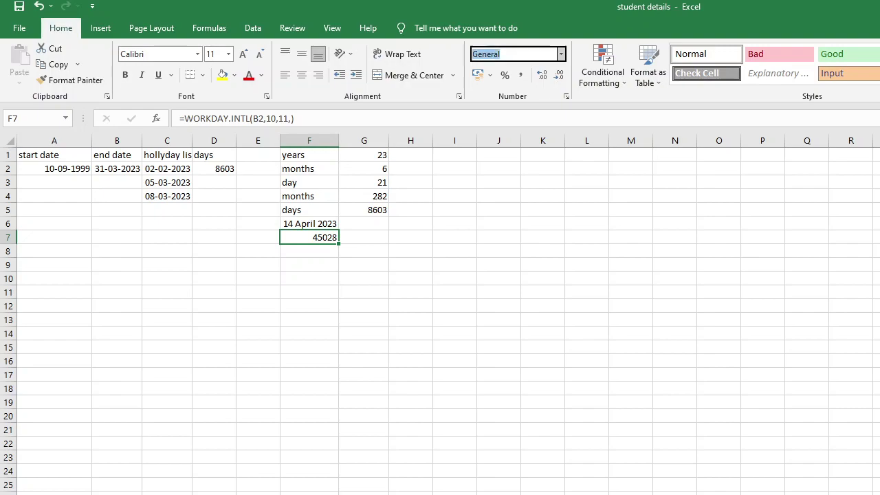
key("n")
key("Down")
key("Down")
key("Down")
key("Down")
key("Down")
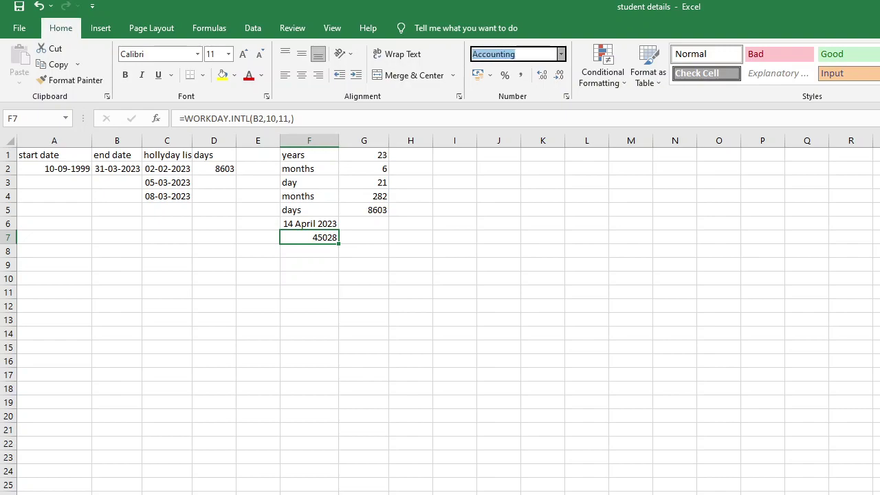
key("Return")
key("Return")
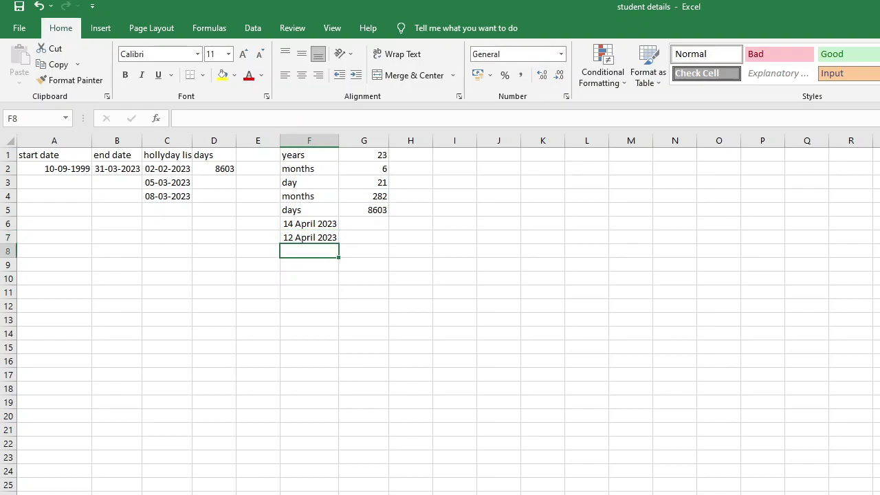
key("Up")
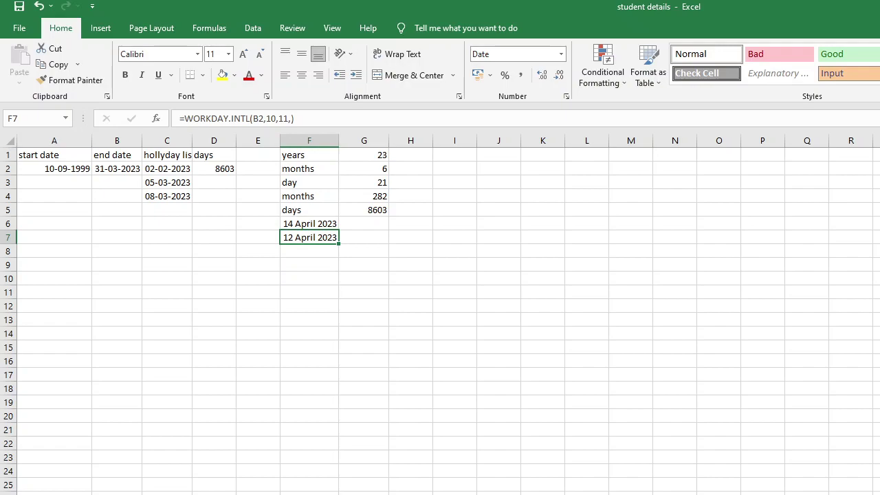